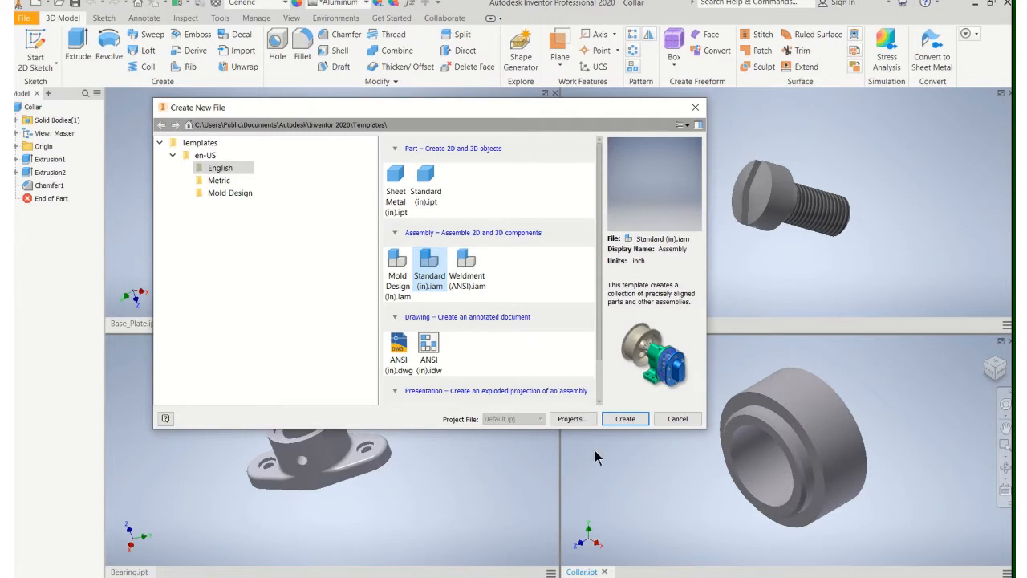
# Create a new assembly from the English Standard (in).iam template and maximize its document window
pyautogui.click(618, 419)
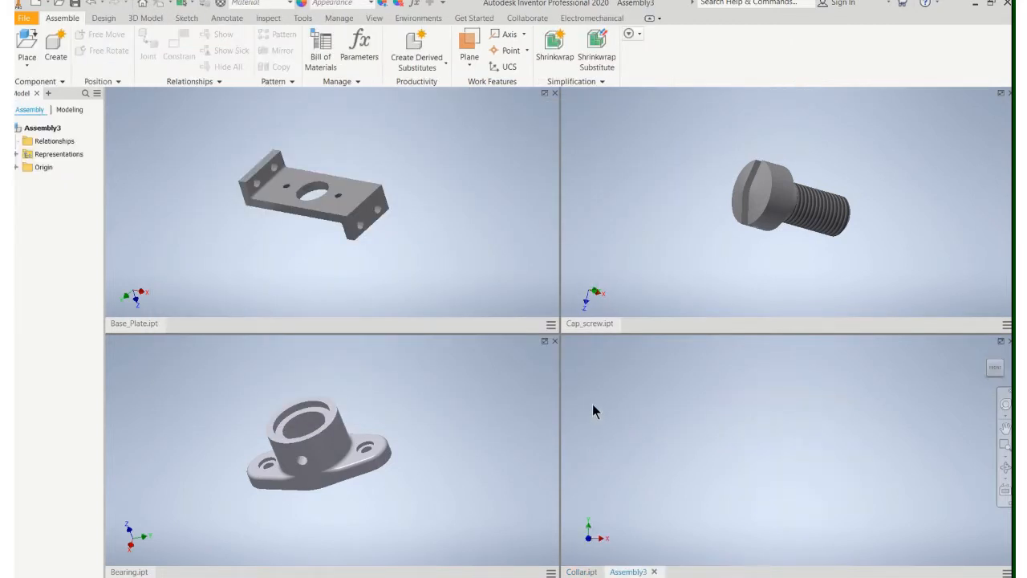
pyautogui.click(1001, 342)
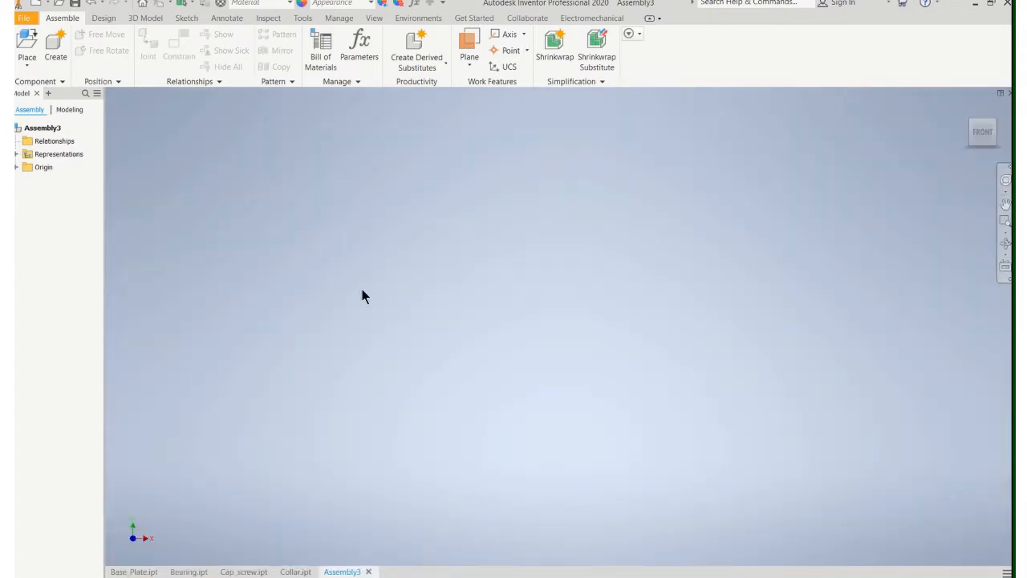
# Place the Base_Plate part from the Shaft Support Assy folder, grounded at the assembly origin
pyautogui.click(27, 48)
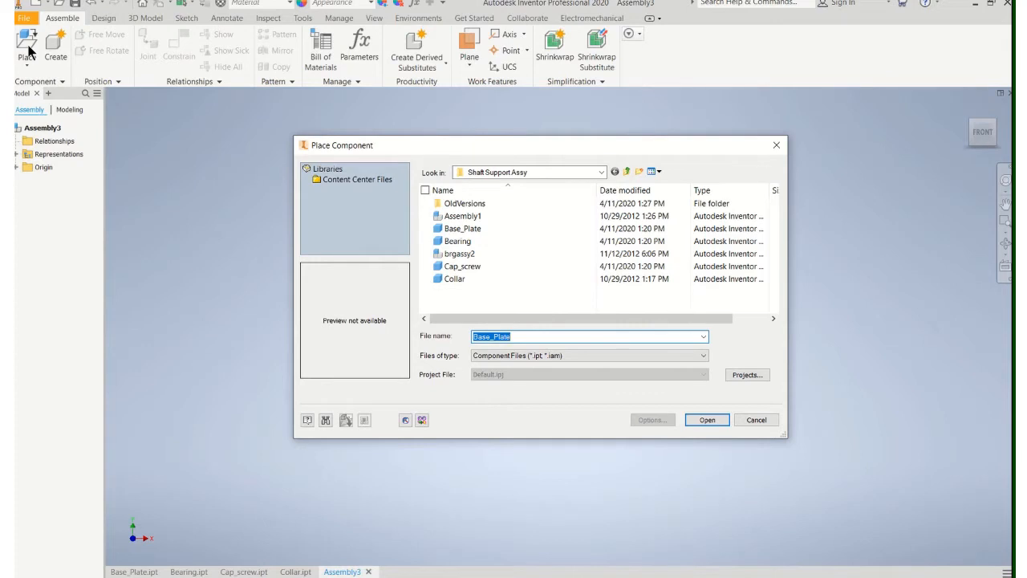
pyautogui.click(602, 171)
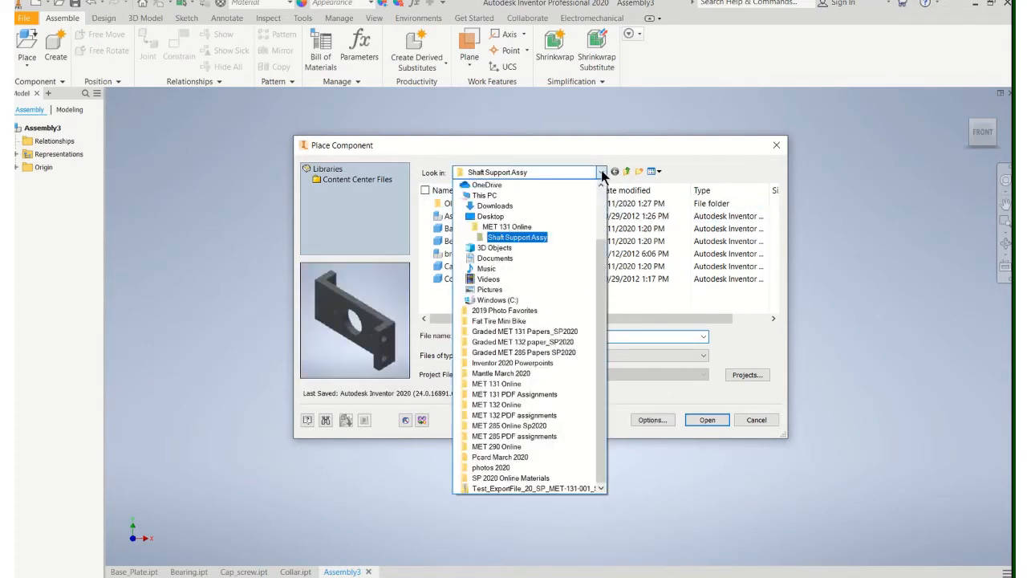
pyautogui.click(520, 238)
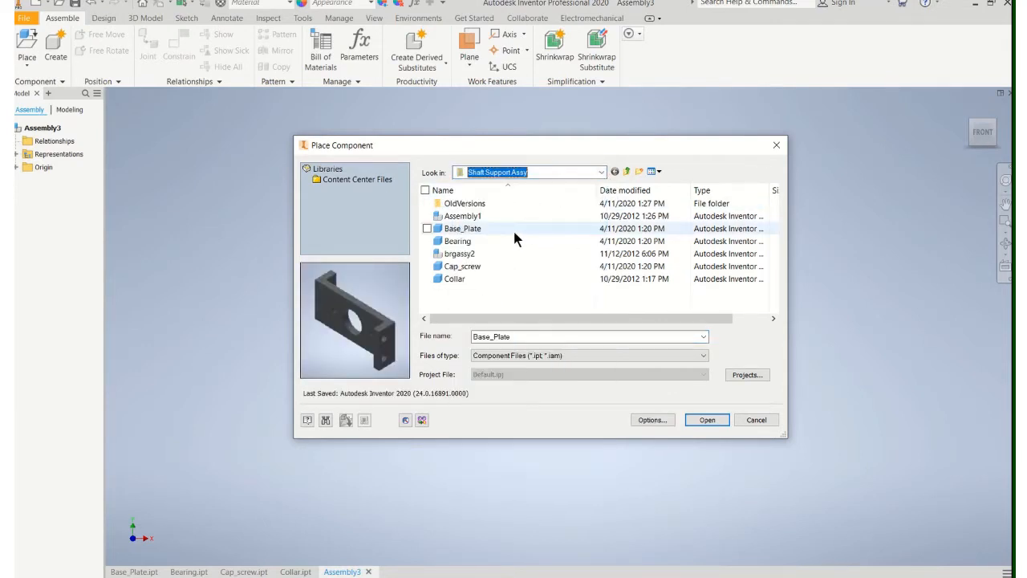
pyautogui.click(458, 230)
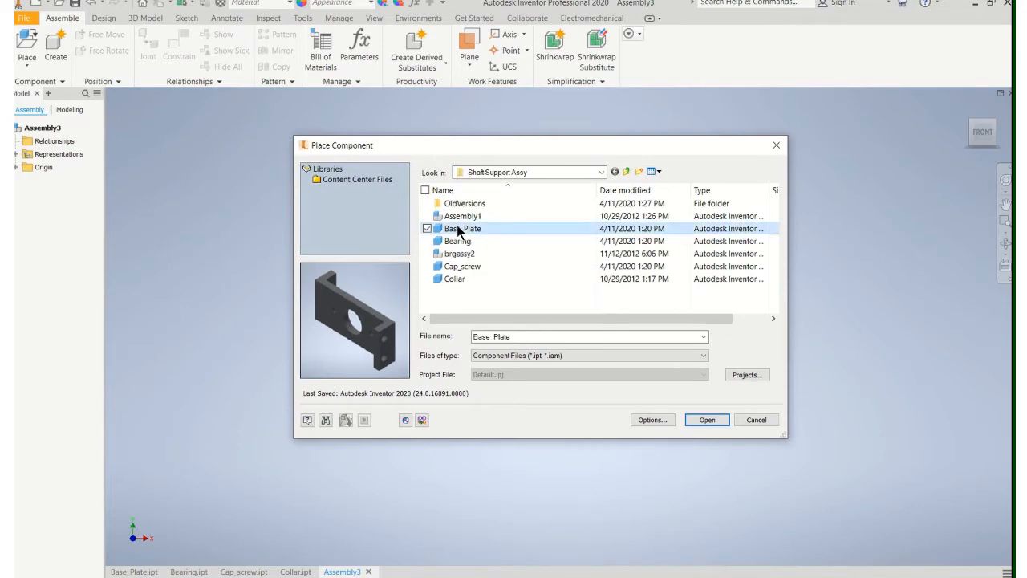
pyautogui.click(710, 420)
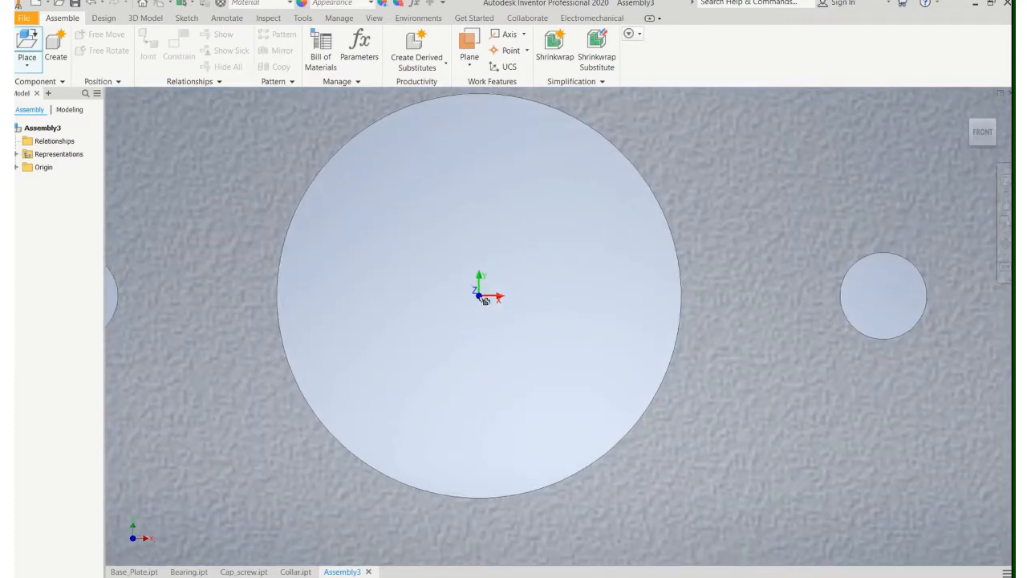
pyautogui.scroll(4, 483, 300)
pyautogui.scroll(3, 488, 304)
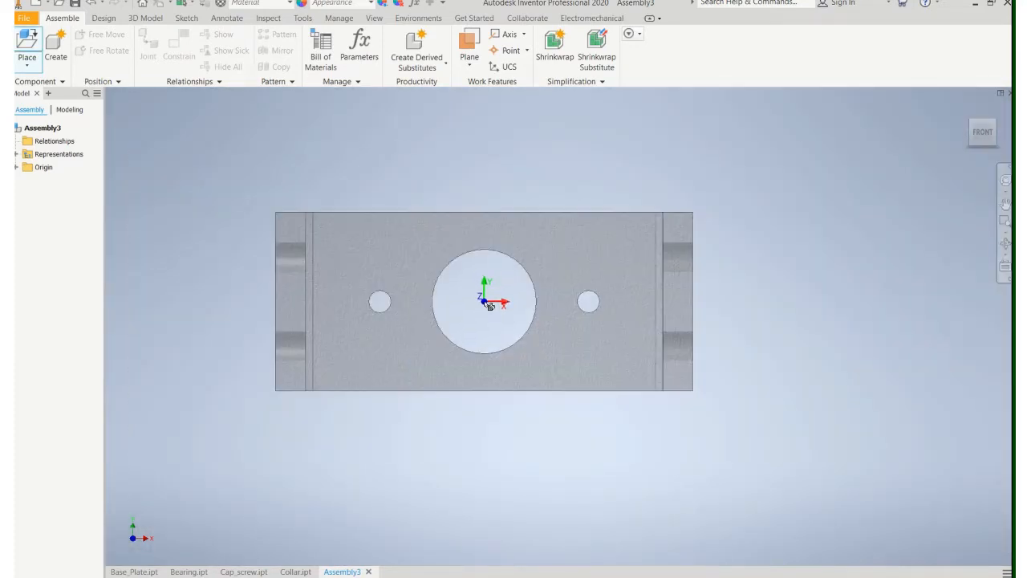
pyautogui.rightClick(488, 305)
pyautogui.click(554, 313)
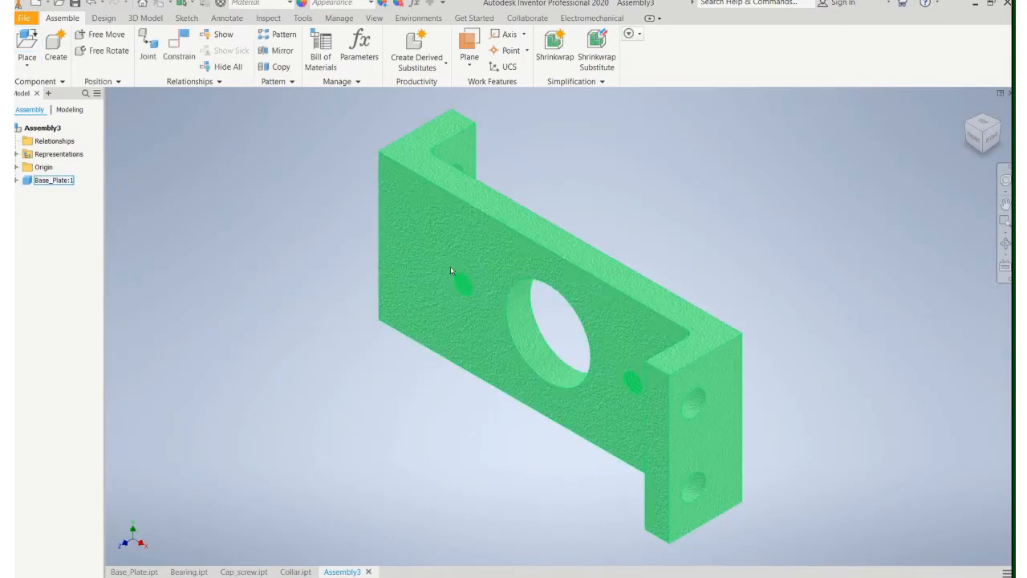
# Load the Bearing part from the Shaft Support Assy folder as the next component for placement
pyautogui.keyDown('shift'); pyautogui.moveTo(451, 266); pyautogui.dragTo(398, 303, button='middle'); pyautogui.keyUp('shift')
pyautogui.scroll(3, 447, 308)
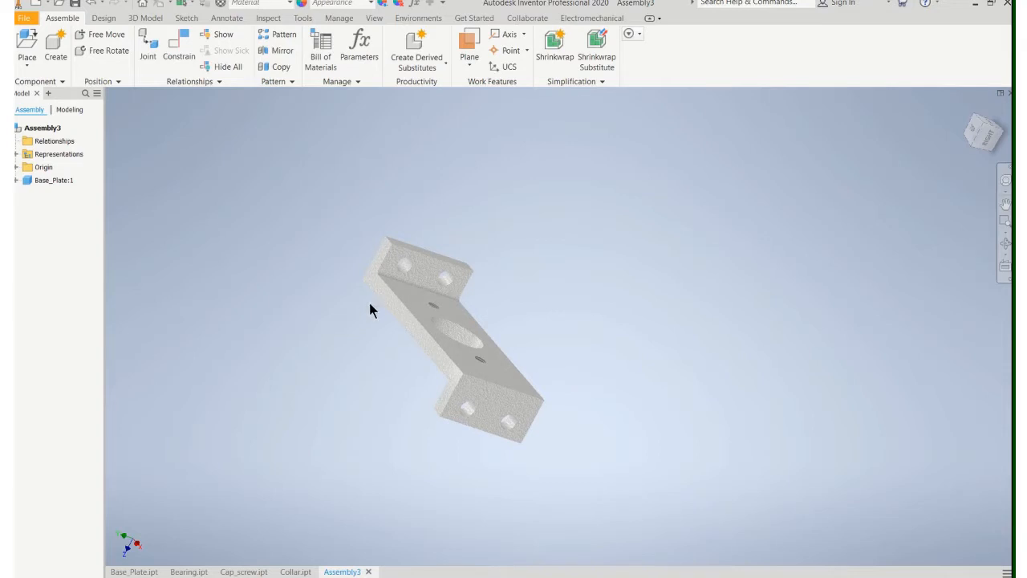
pyautogui.moveTo(369, 309)
pyautogui.keyDown('shift'); pyautogui.mouseDown(button='middle')
pyautogui.moveTo(407, 294)
pyautogui.moveTo(340, 292)
pyautogui.moveTo(431, 321)
pyautogui.moveTo(456, 387)
pyautogui.moveTo(394, 316)
pyautogui.moveTo(369, 324)
pyautogui.mouseUp(button='middle'); pyautogui.keyUp('shift')
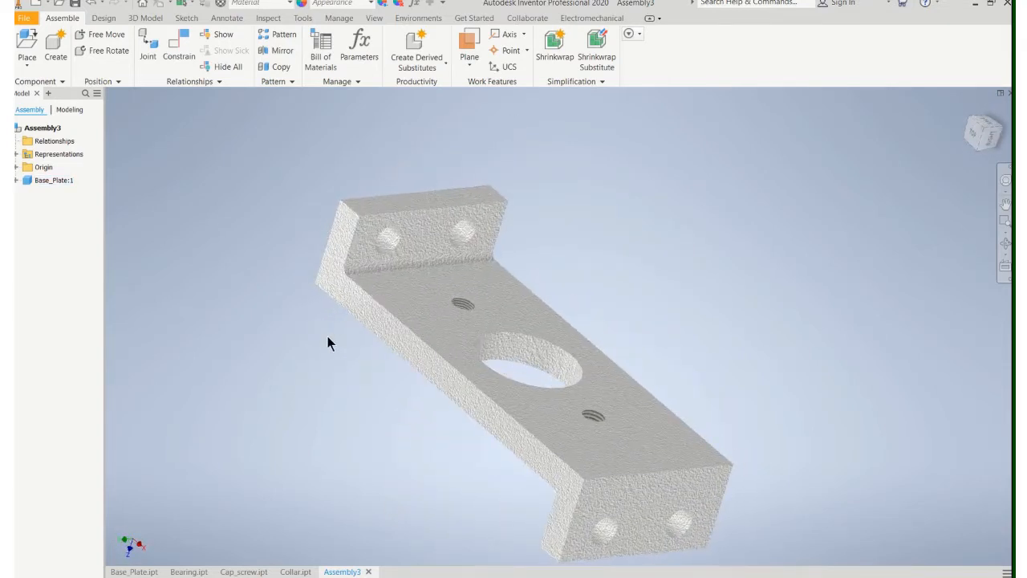
pyautogui.scroll(-5, 303, 343)
pyautogui.scroll(4, 303, 345)
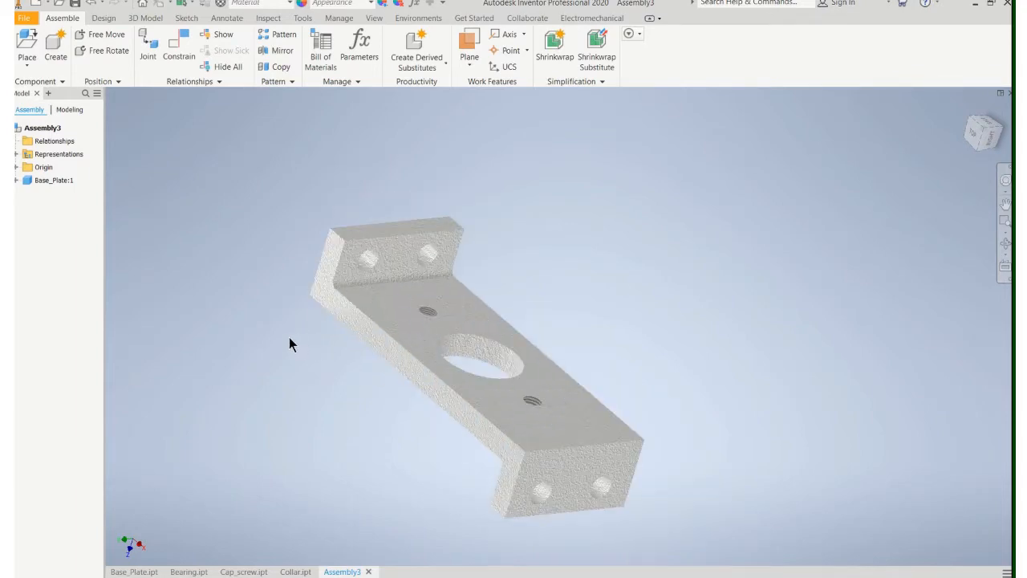
pyautogui.click(25, 45)
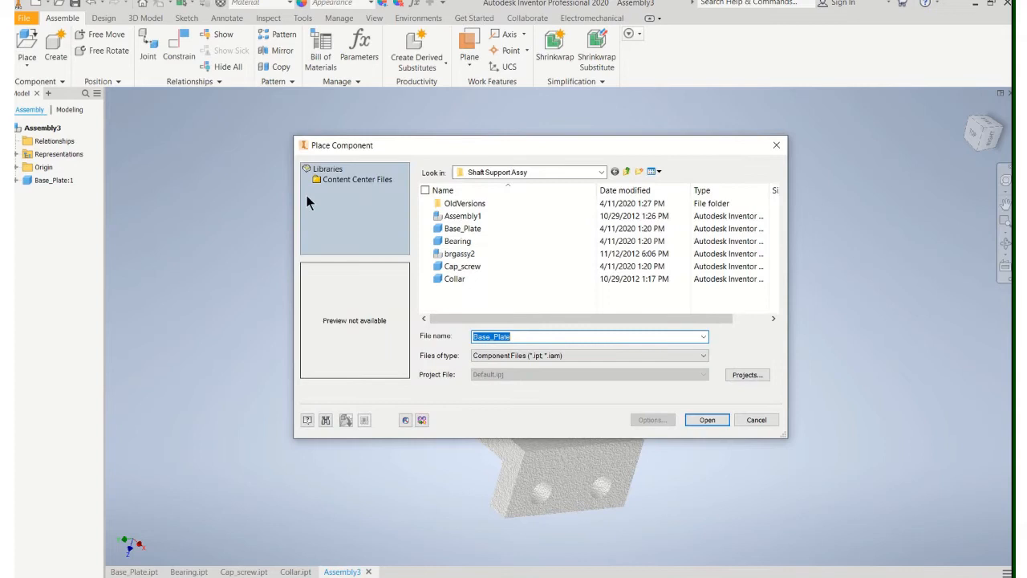
pyautogui.click(459, 240)
pyautogui.click(712, 425)
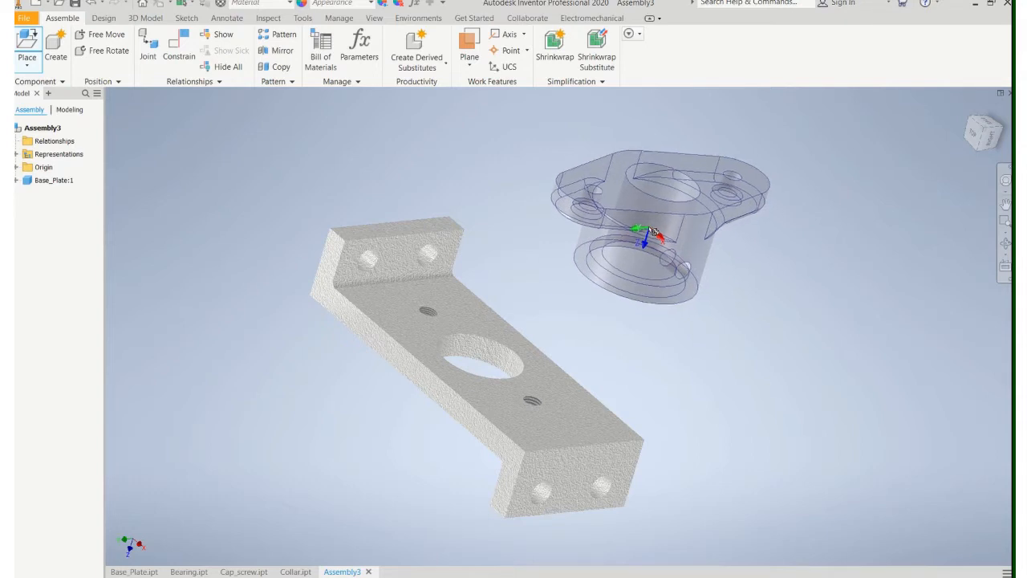
# Rotate the bearing twice by 90° about X and place a single instance beside the base plate
pyautogui.rightClick(649, 231)
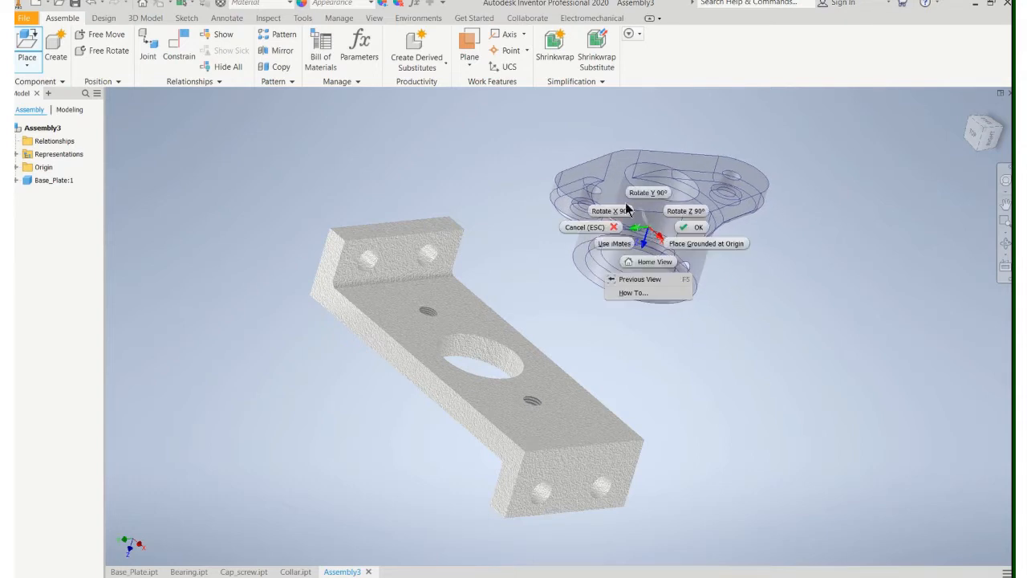
pyautogui.click(613, 211)
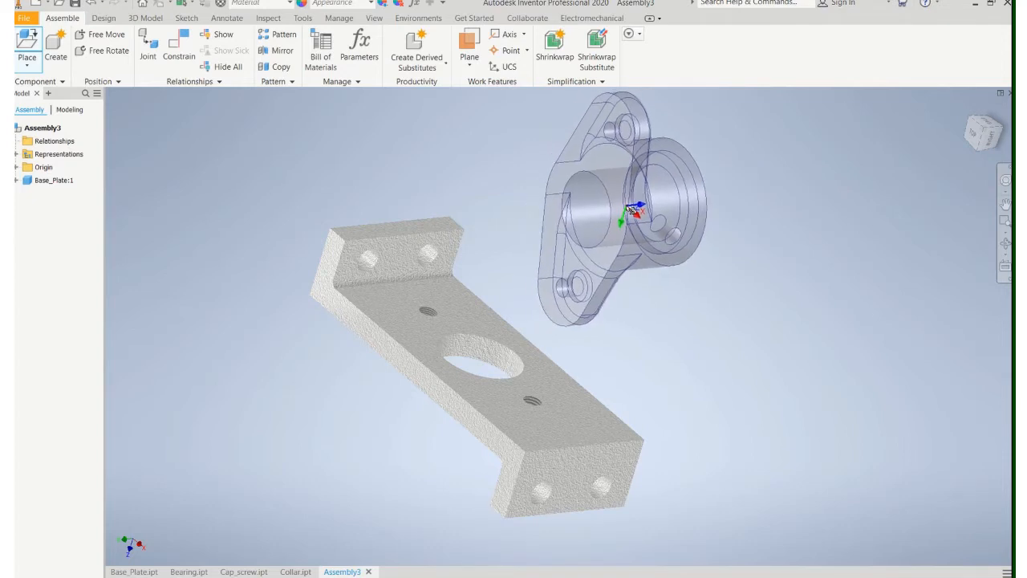
pyautogui.rightClick(629, 211)
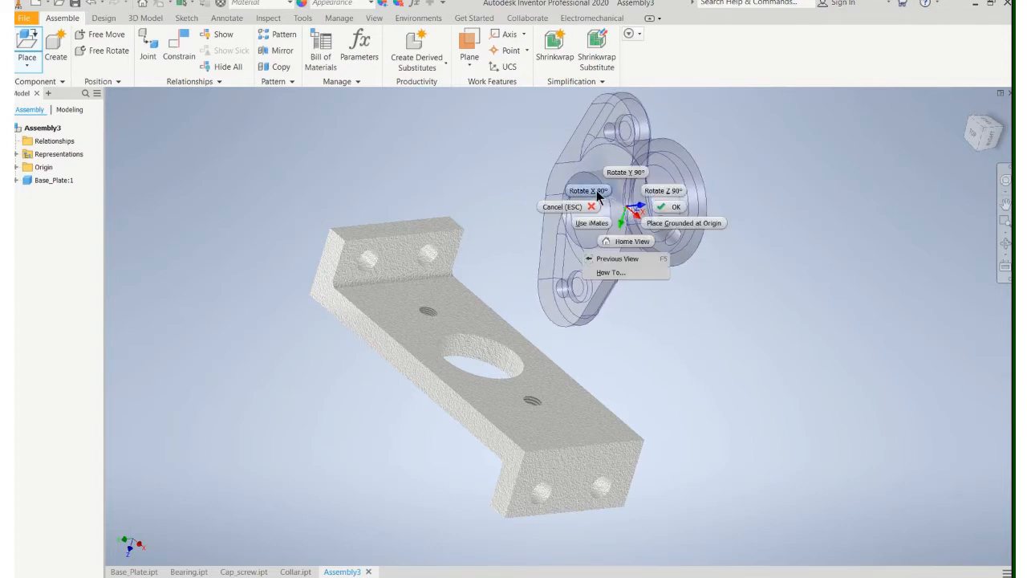
pyautogui.click(598, 194)
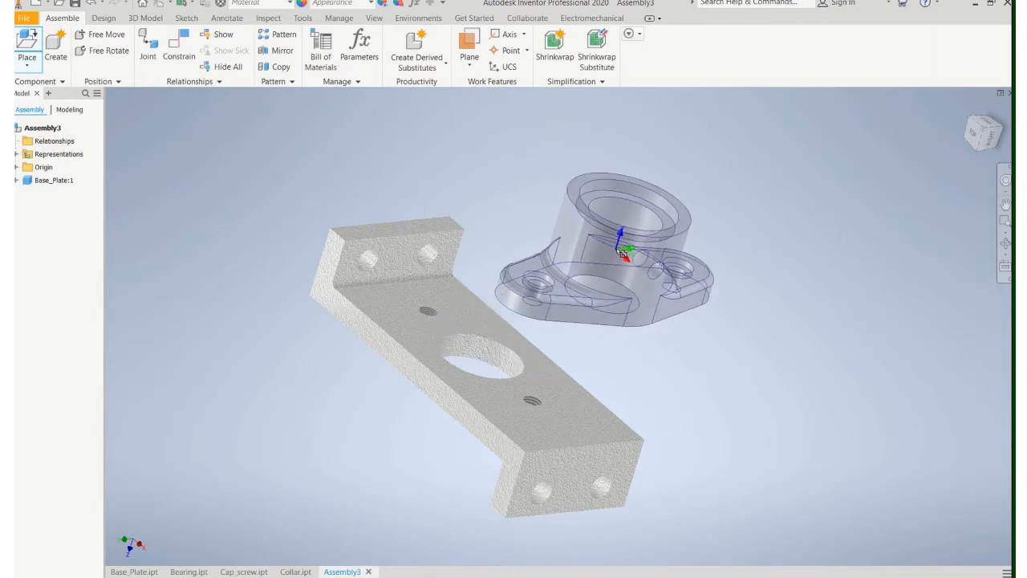
pyautogui.click(634, 248)
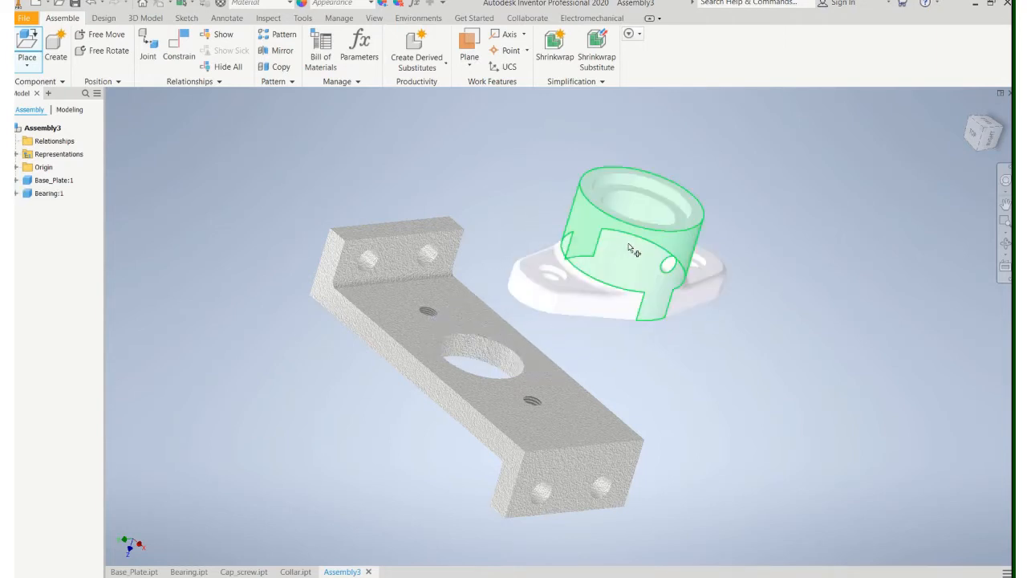
pyautogui.rightClick(658, 241)
pyautogui.click(665, 249)
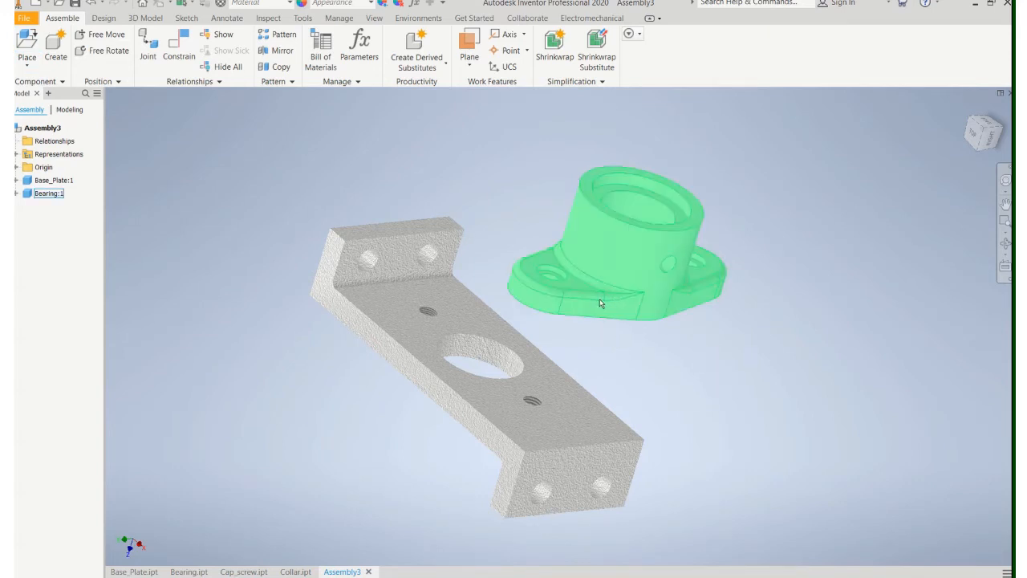
# Mate the bearing's flat underside to the base plate's upper face with a 0.000 in offset
pyautogui.scroll(-3, 601, 303)
pyautogui.keyDown('shift'); pyautogui.moveTo(600, 302); pyautogui.dragTo(598, 249, button='middle'); pyautogui.keyUp('shift')
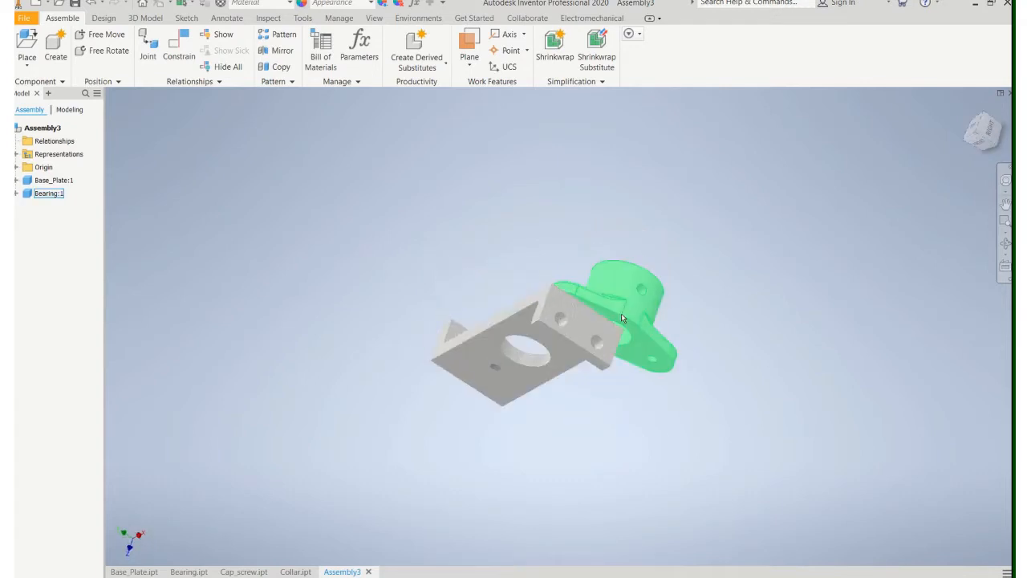
pyautogui.scroll(3, 643, 339)
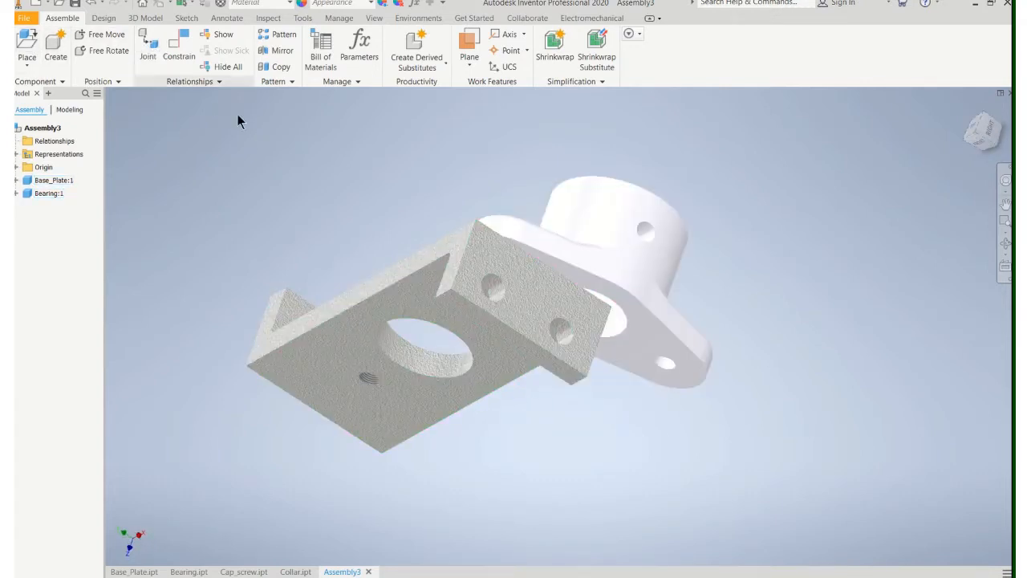
pyautogui.click(177, 44)
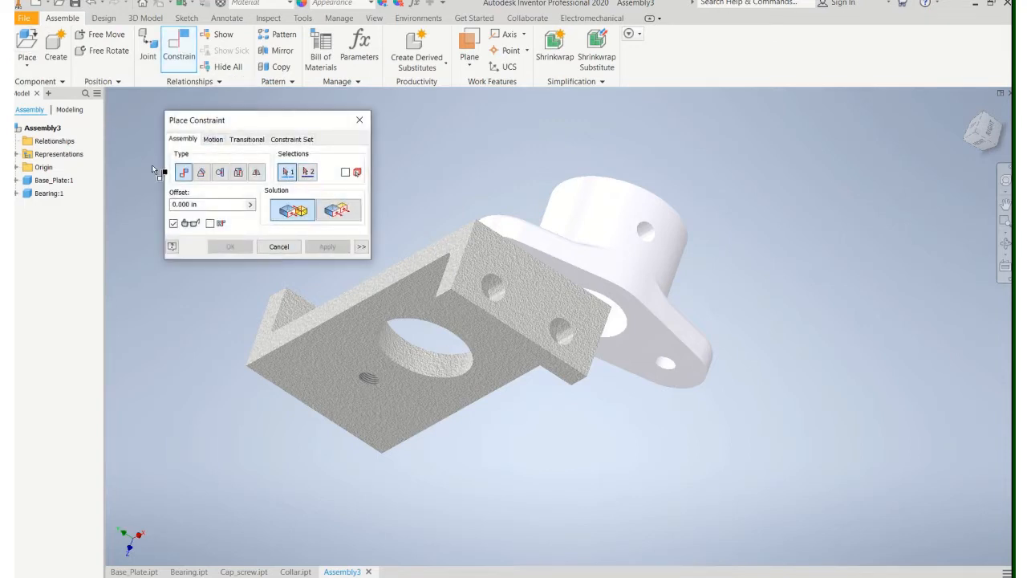
pyautogui.click(658, 333)
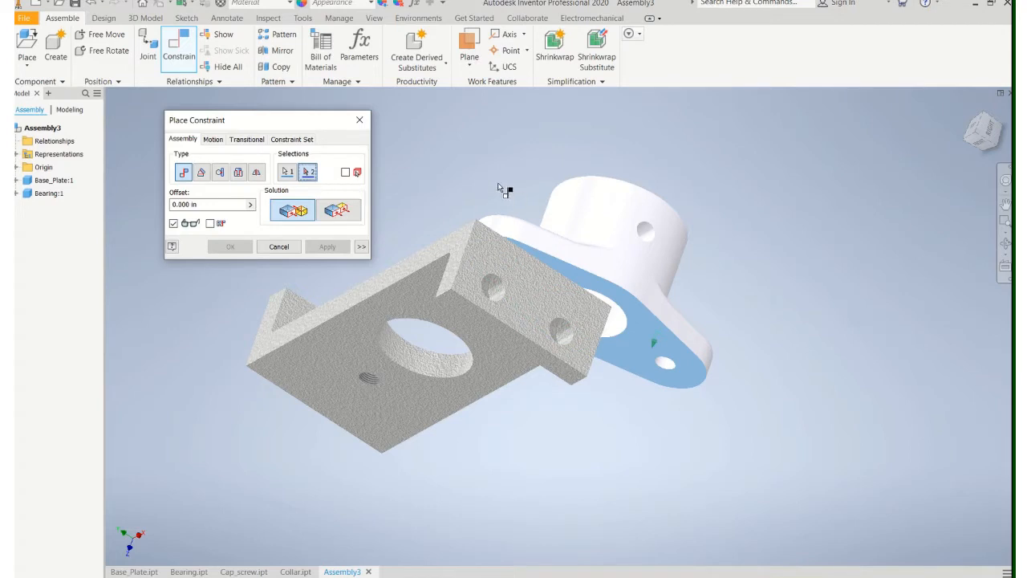
pyautogui.keyDown('shift'); pyautogui.moveTo(503, 185); pyautogui.dragTo(491, 251, button='middle'); pyautogui.keyUp('shift')
pyautogui.click(499, 290)
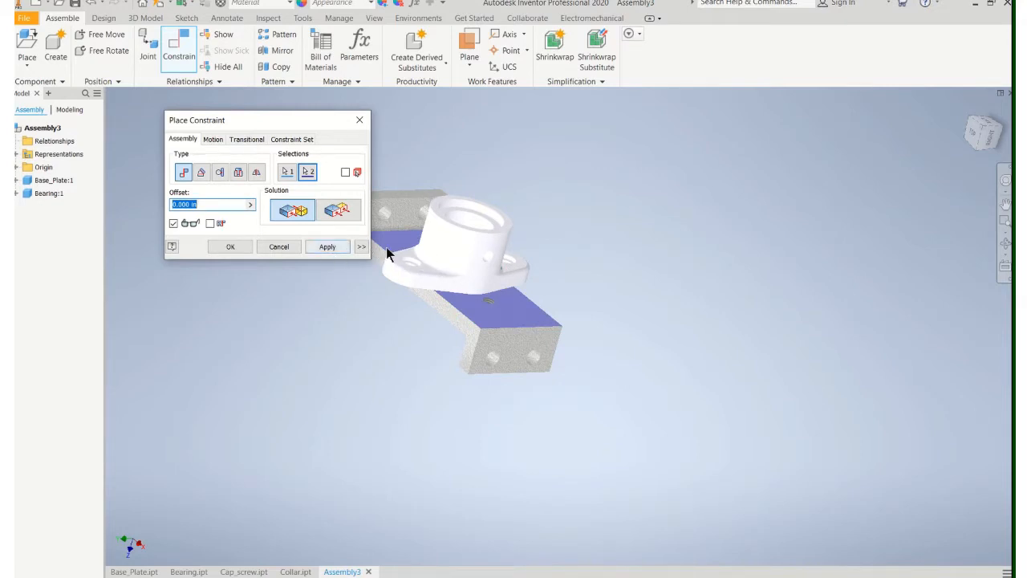
pyautogui.click(231, 246)
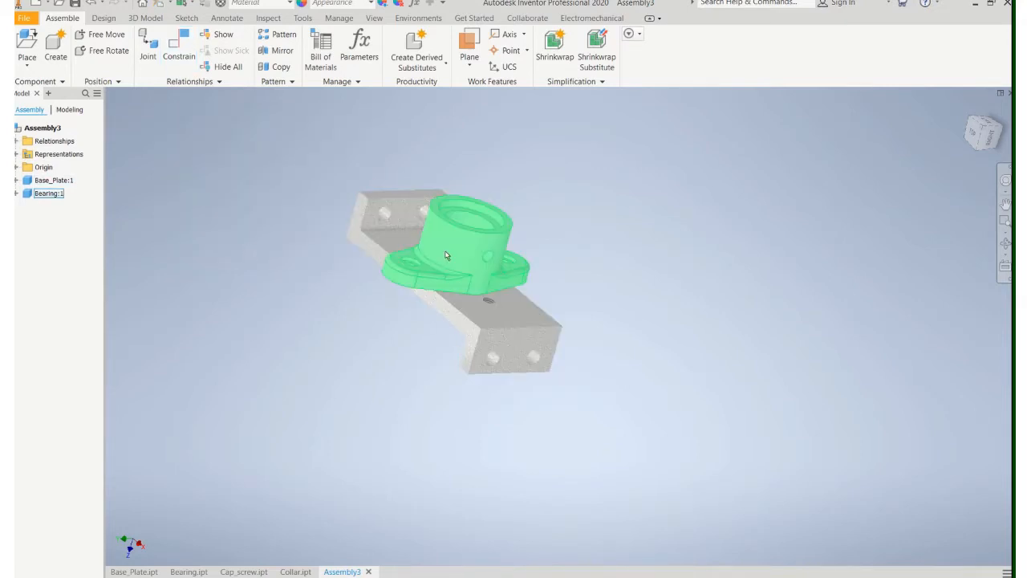
# Slide the bearing along the base plate's upper face toward the plate's near end
pyautogui.moveTo(447, 254); pyautogui.dragTo(496, 275)
pyautogui.scroll(-3, 472, 272)
pyautogui.click(291, 365)
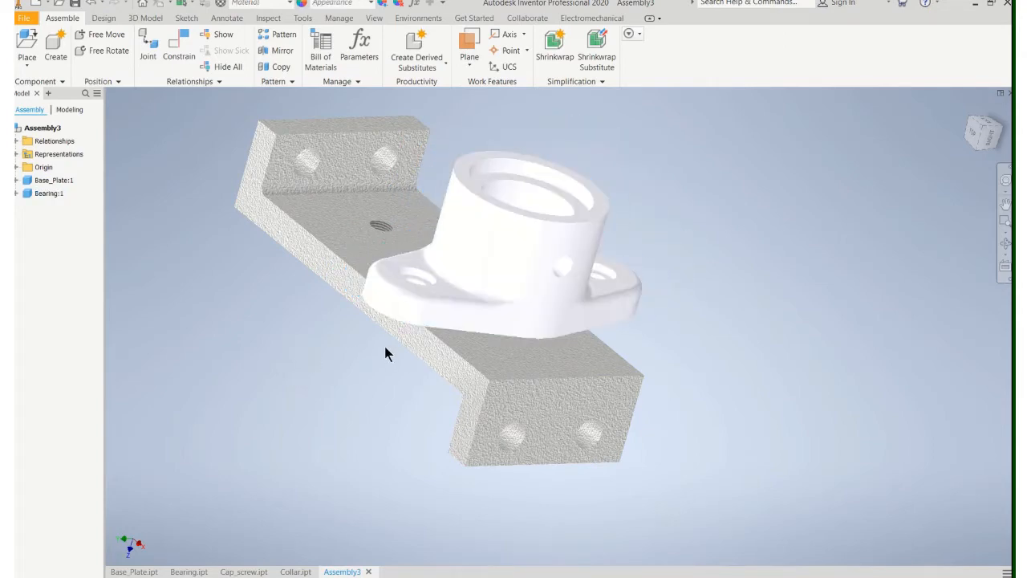
# Mate the axis of the bearing's near flange hole to the base plate's far threaded hole with a 0.000 in offset
pyautogui.scroll(5, 412, 422)
pyautogui.scroll(-2, 361, 273)
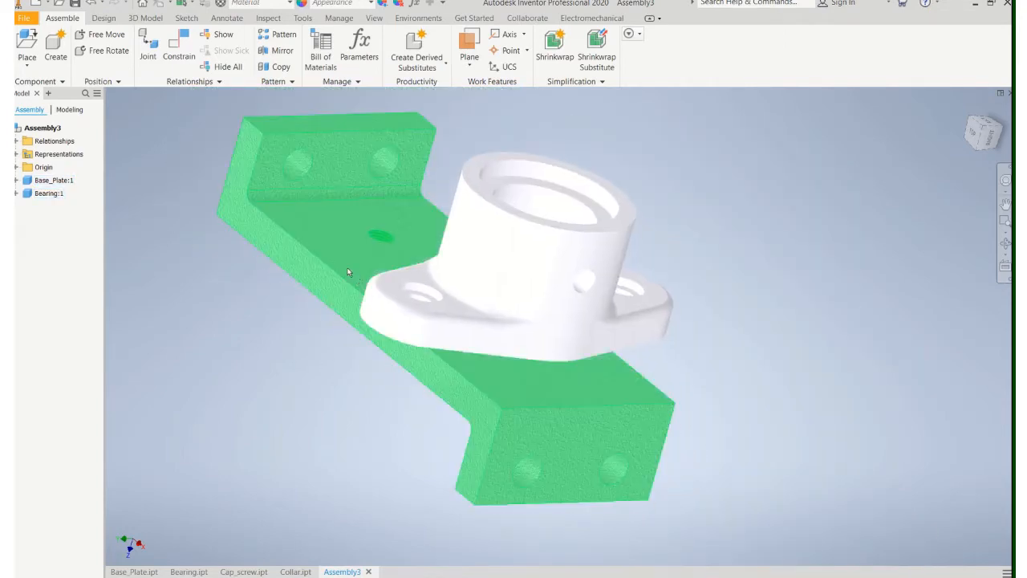
pyautogui.scroll(3, 369, 276)
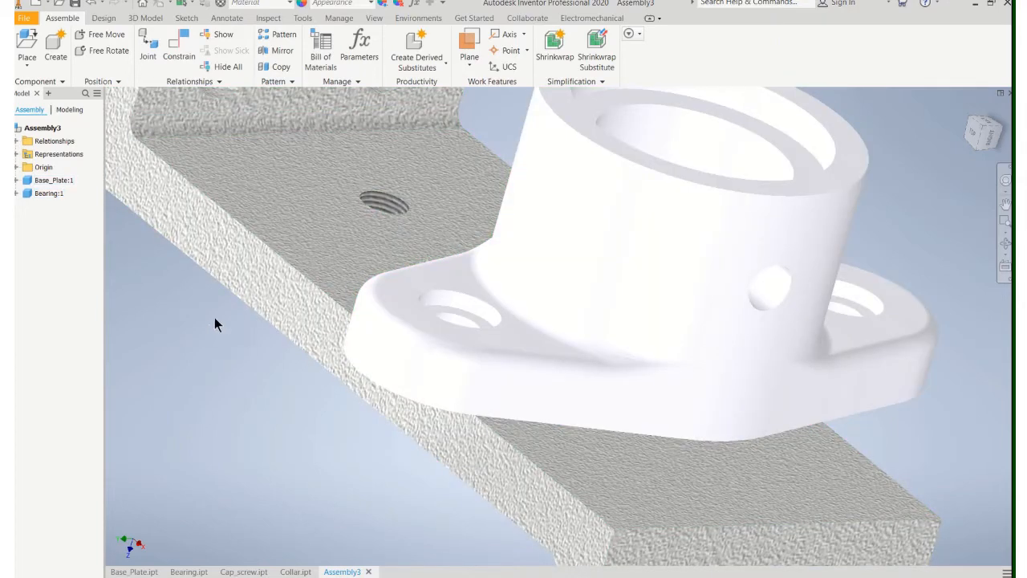
pyautogui.click(178, 55)
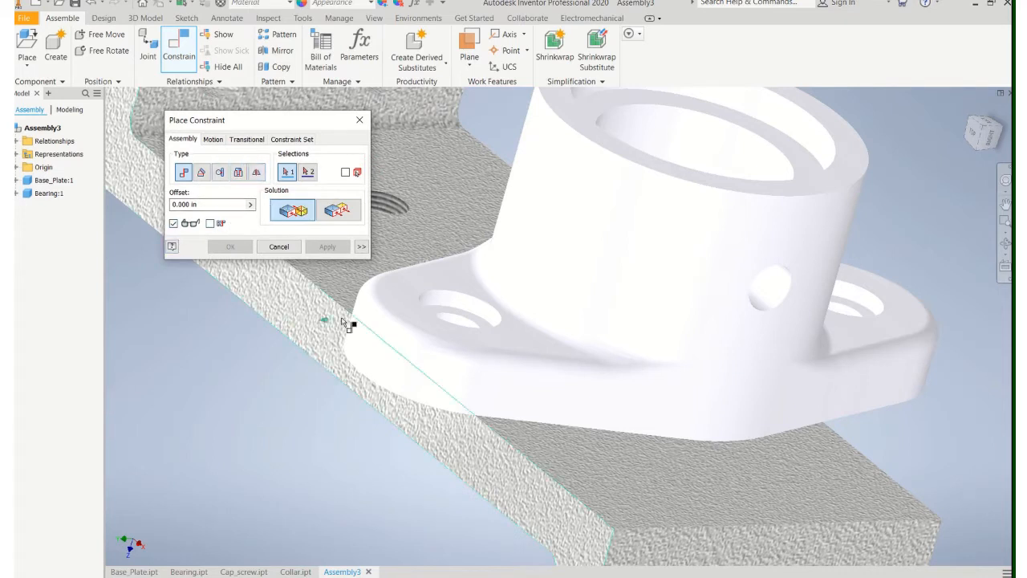
pyautogui.click(463, 324)
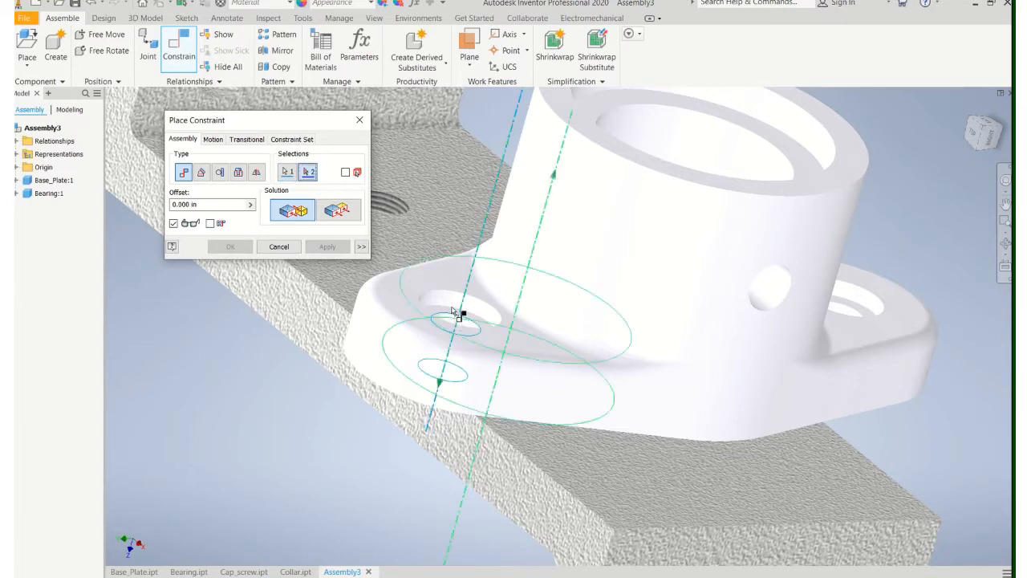
pyautogui.click(394, 205)
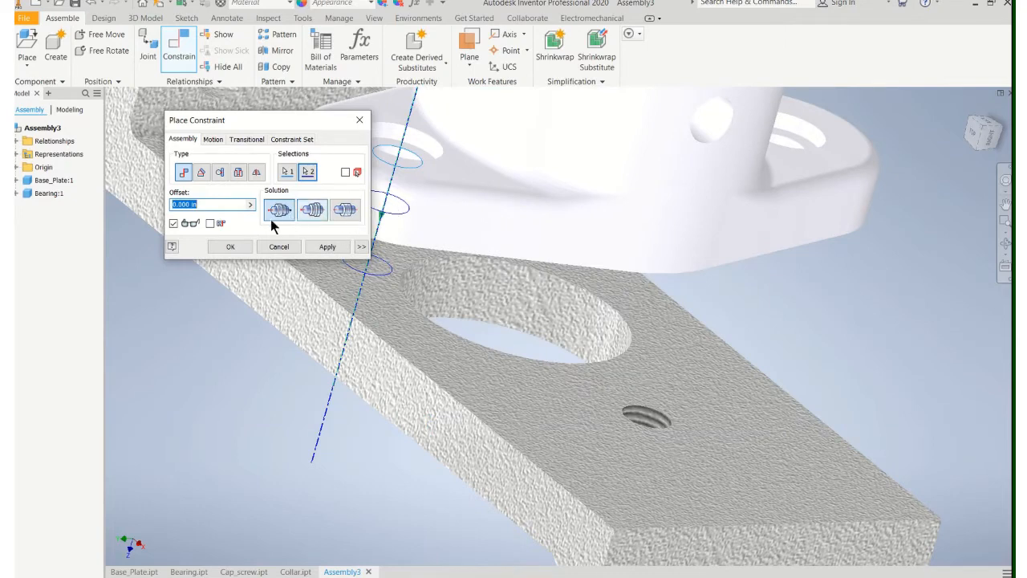
pyautogui.click(325, 249)
pyautogui.scroll(-5, 343, 257)
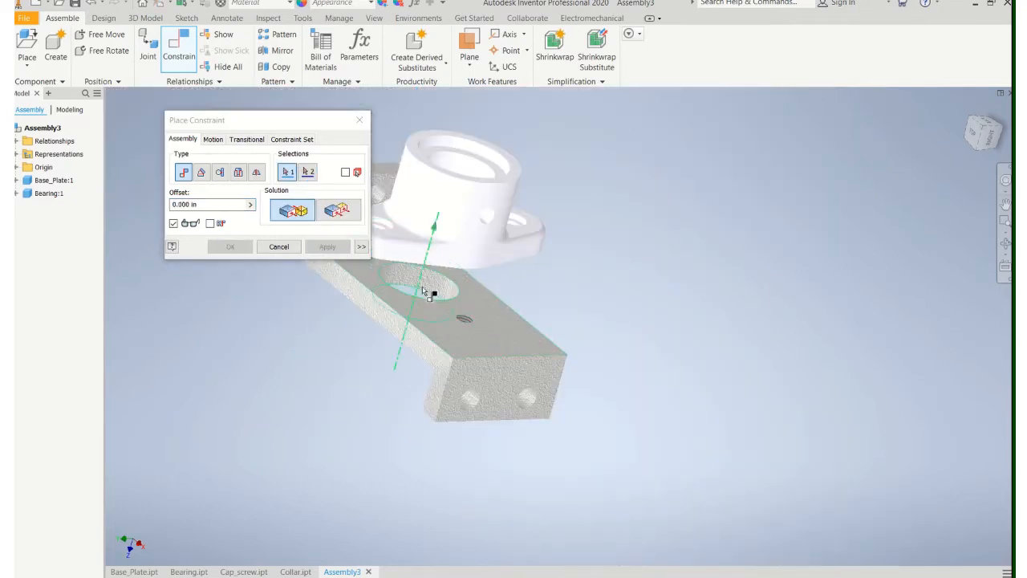
pyautogui.scroll(3, 634, 353)
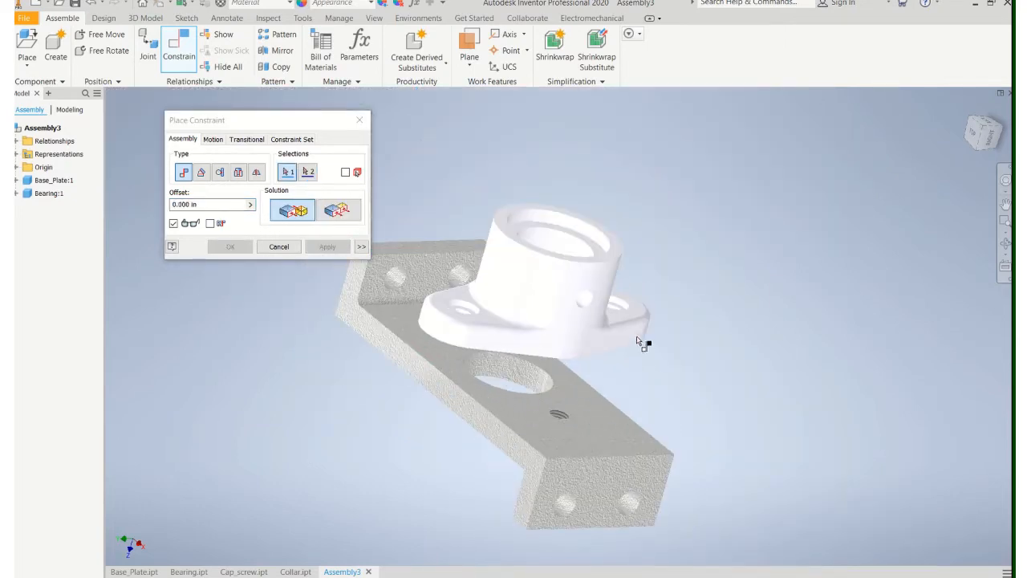
pyautogui.click(285, 251)
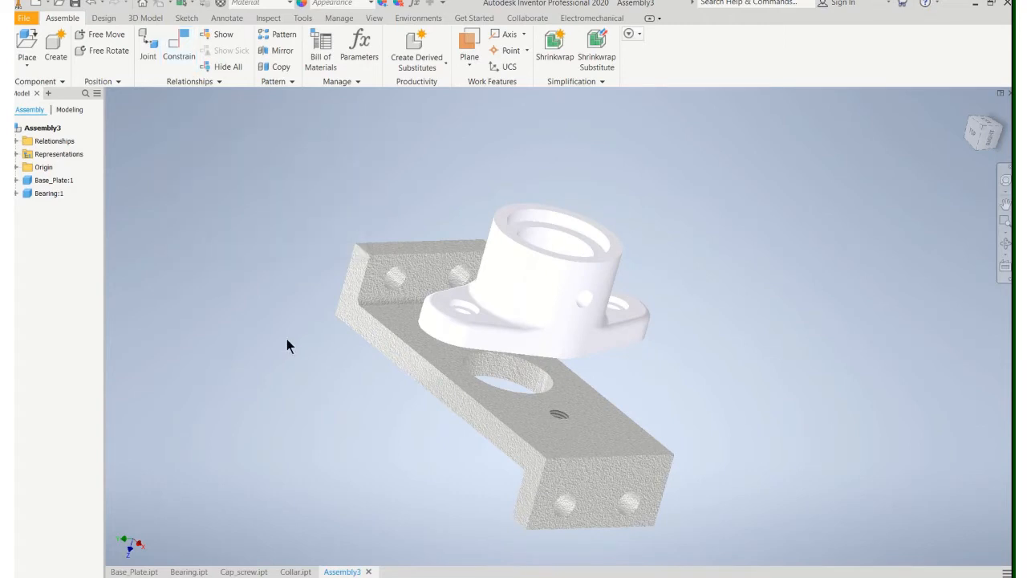
# Swing the bearing around and mate the axis of its near flange hole to the base plate's near threaded hole with a 0.000 in offset
pyautogui.moveTo(555, 304); pyautogui.dragTo(446, 240)
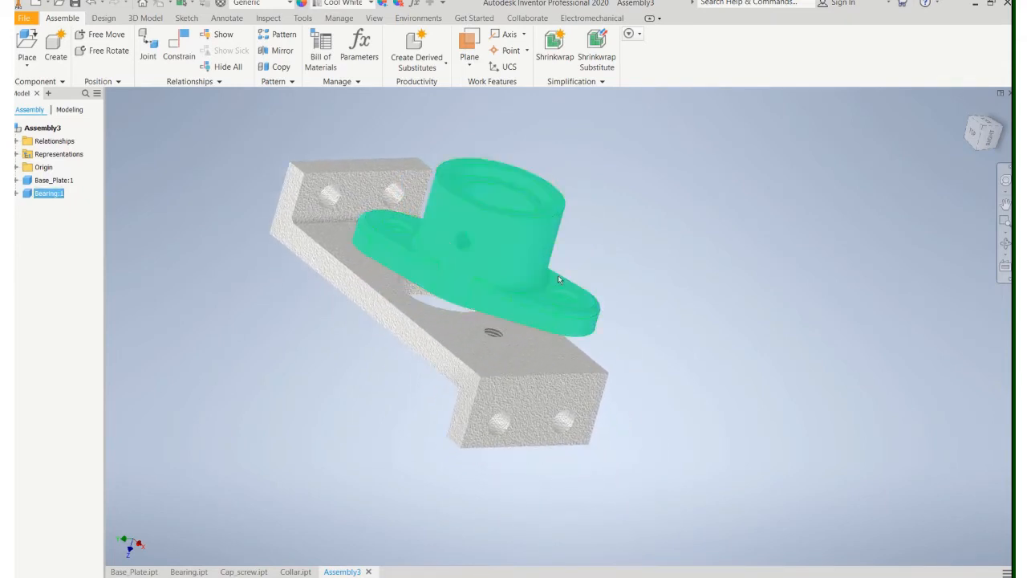
pyautogui.click(176, 297)
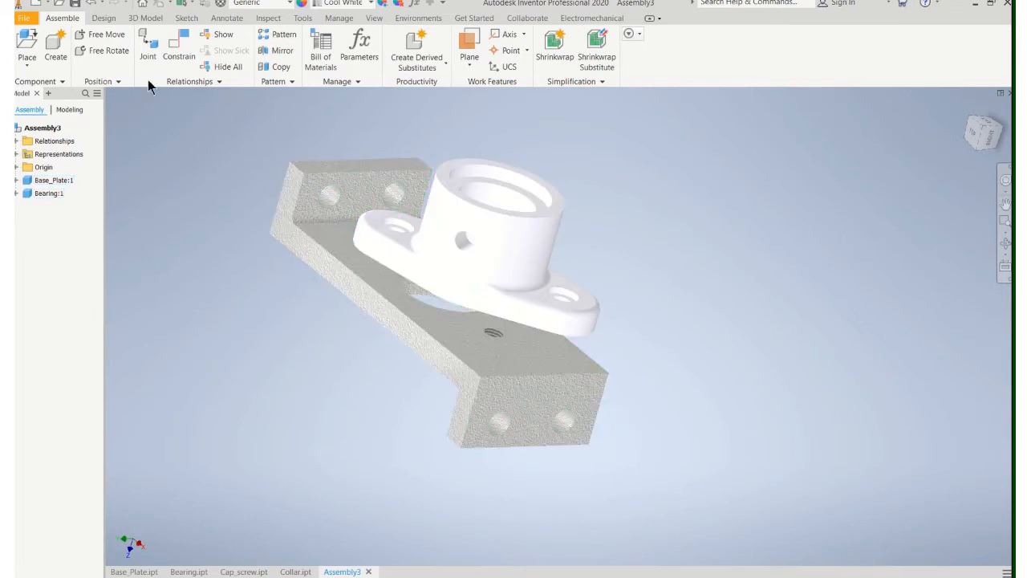
pyautogui.click(177, 41)
pyautogui.scroll(3, 568, 273)
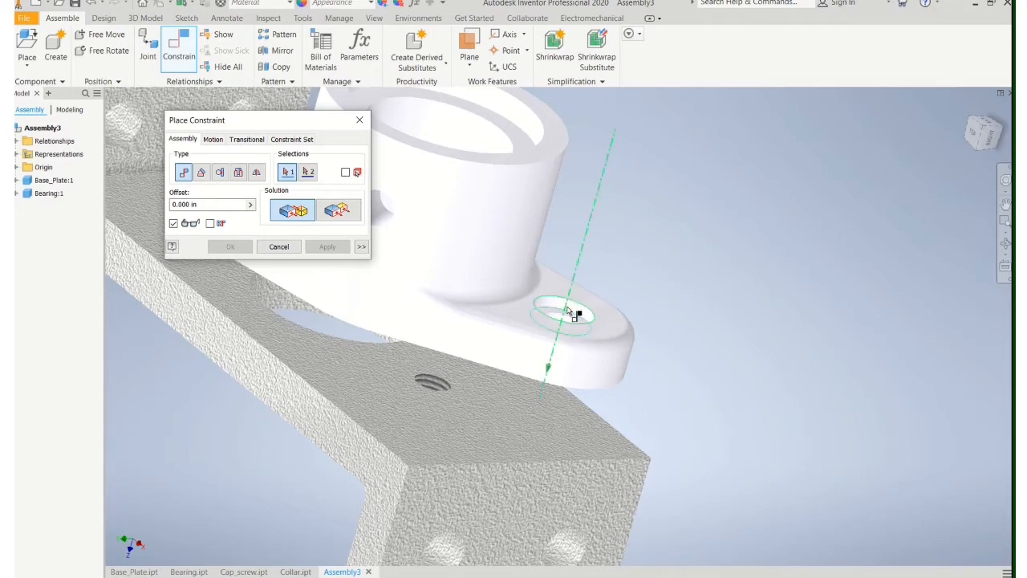
pyautogui.click(573, 306)
pyautogui.click(432, 385)
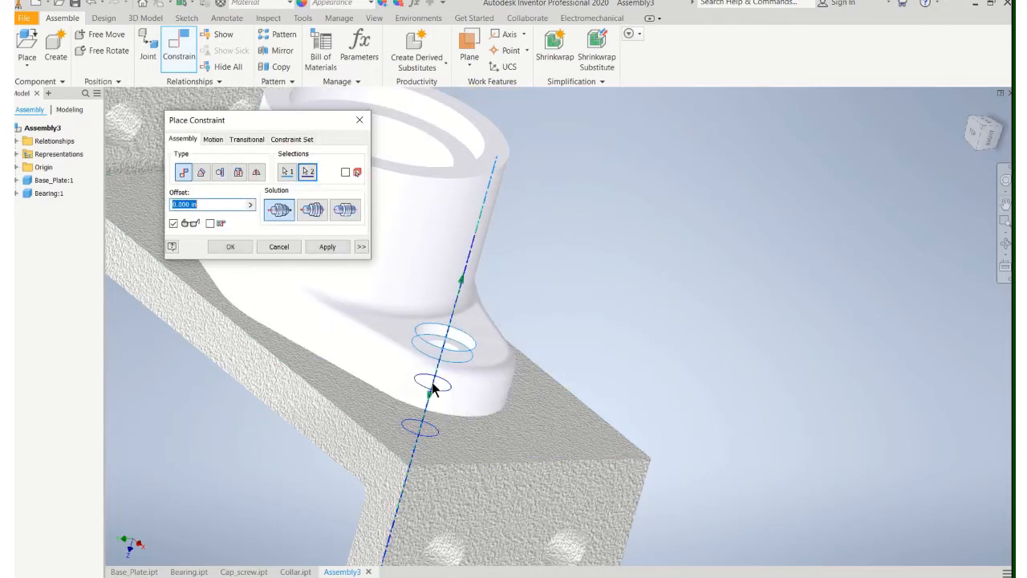
pyautogui.click(228, 244)
# Test whether the bearing can still move on the base plate
pyautogui.scroll(-8, 325, 329)
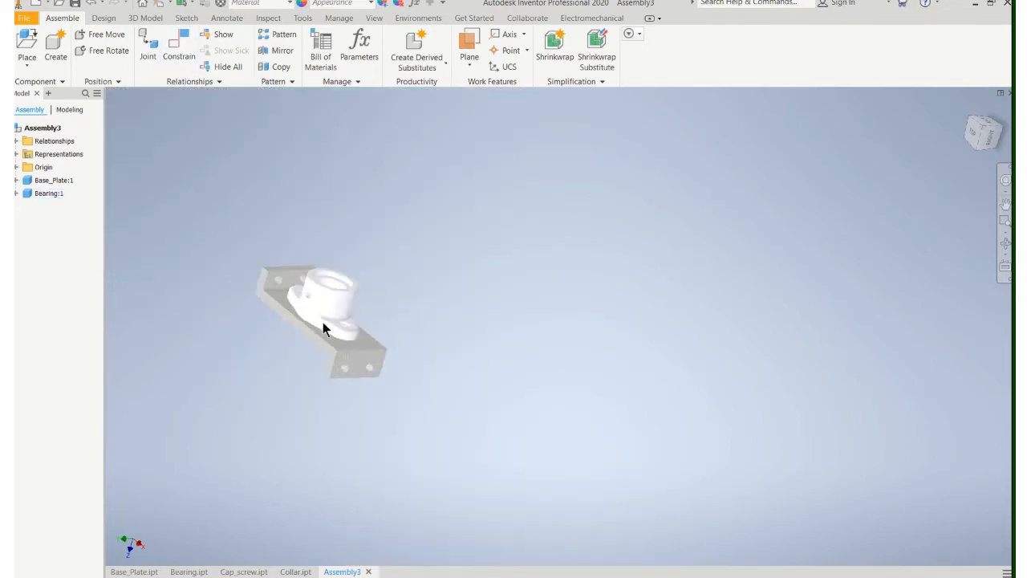
pyautogui.scroll(4, 305, 343)
pyautogui.moveTo(337, 303); pyautogui.dragTo(406, 315)
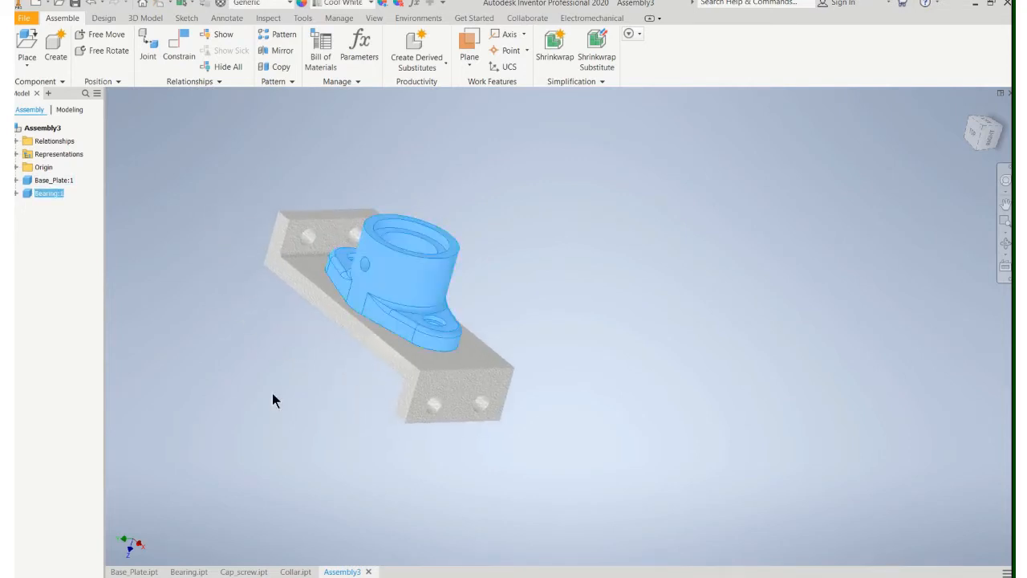
pyautogui.click(272, 393)
pyautogui.moveTo(369, 371); pyautogui.dragTo(344, 362)
pyautogui.keyDown('shift'); pyautogui.moveTo(343, 362); pyautogui.dragTo(259, 370, button='middle'); pyautogui.keyUp('shift')
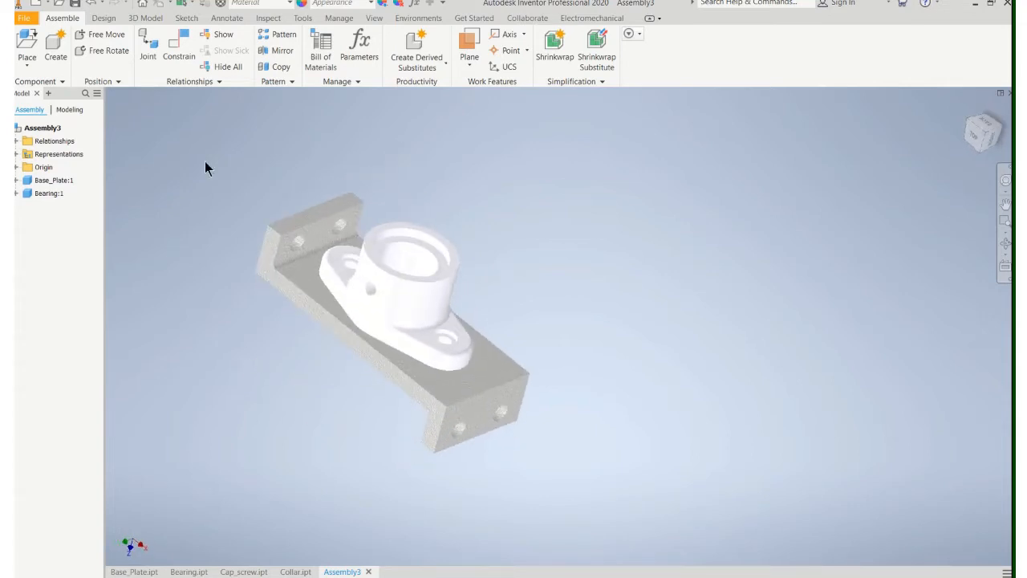
# Load the Cap_screw part for placement and rotate it three times by 90° about Y
pyautogui.click(27, 40)
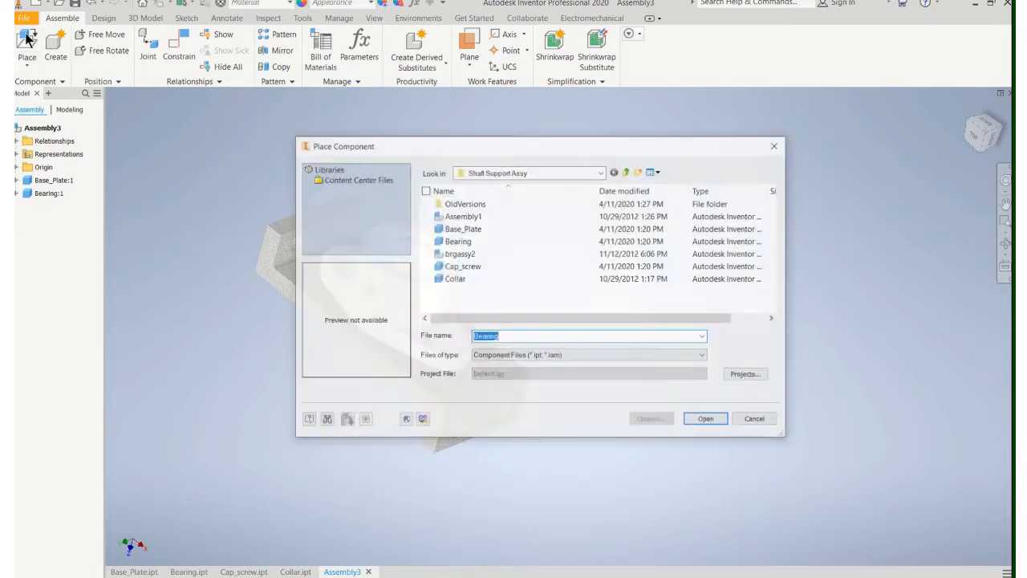
pyautogui.click(470, 268)
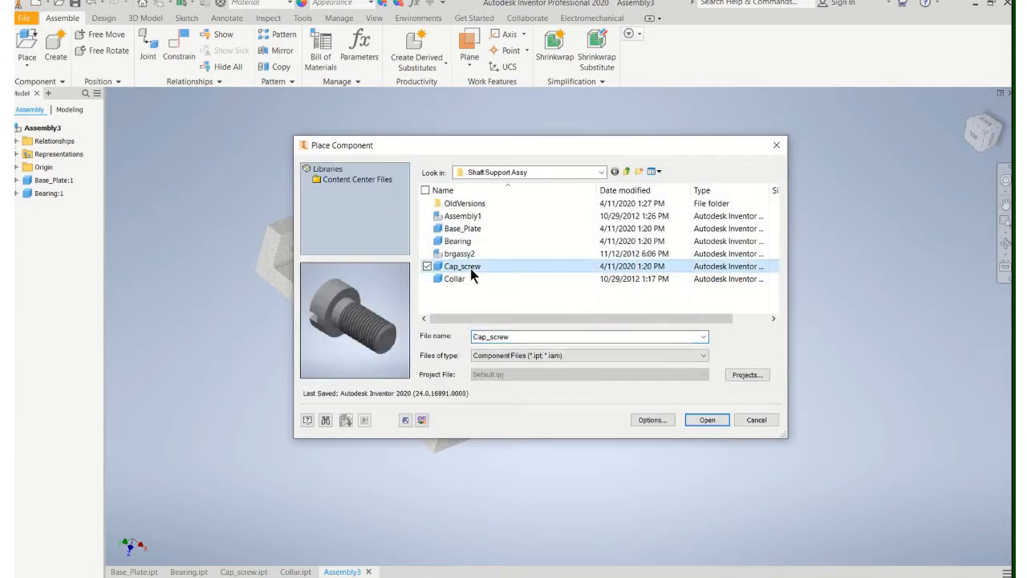
pyautogui.click(705, 419)
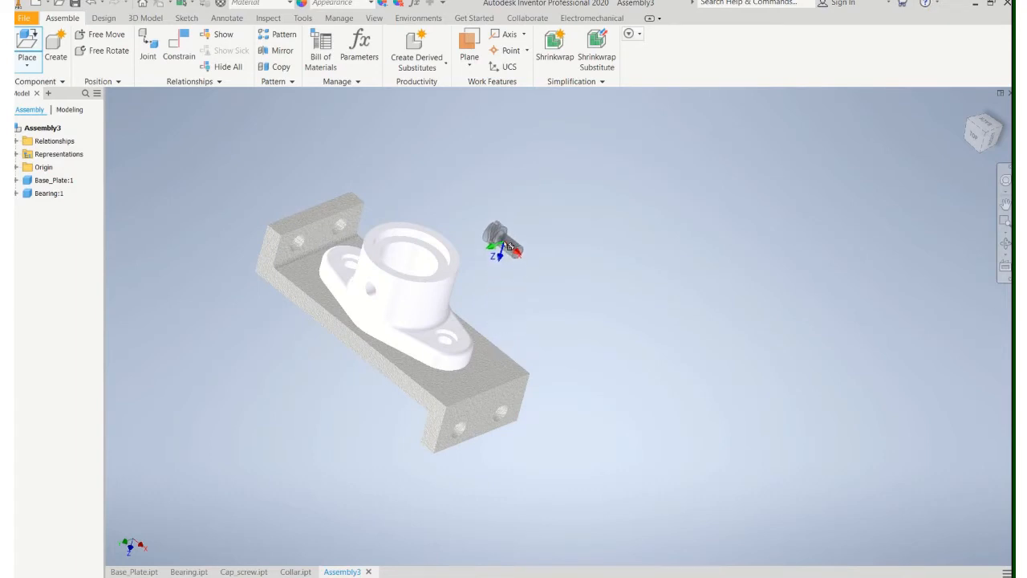
pyautogui.scroll(3, 505, 243)
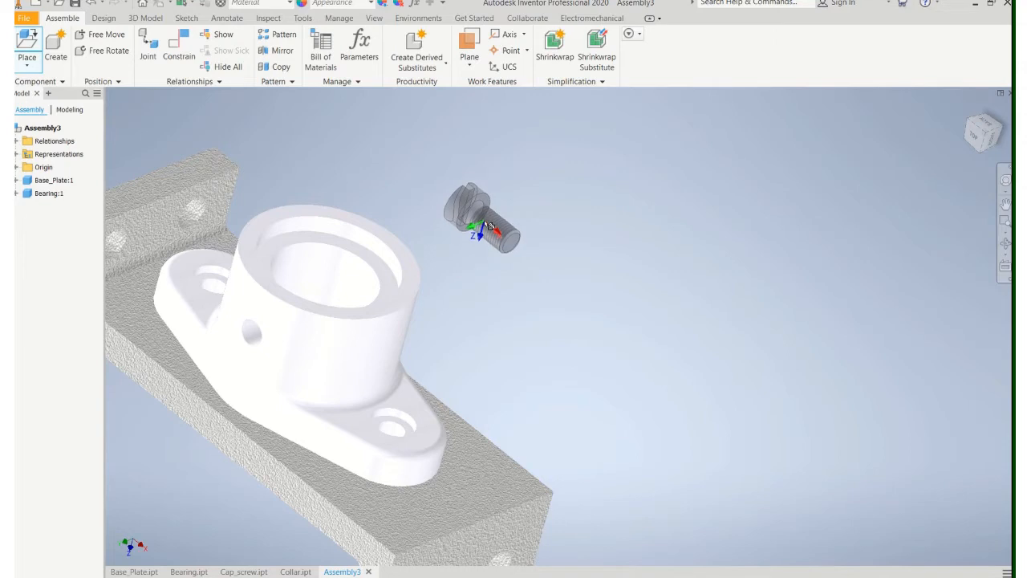
pyautogui.rightClick(487, 228)
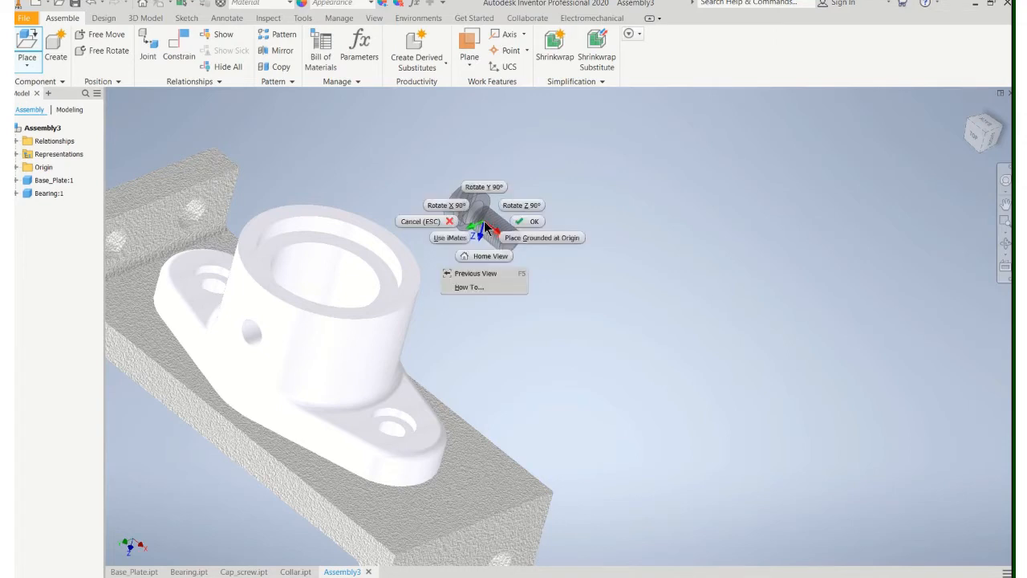
pyautogui.click(491, 188)
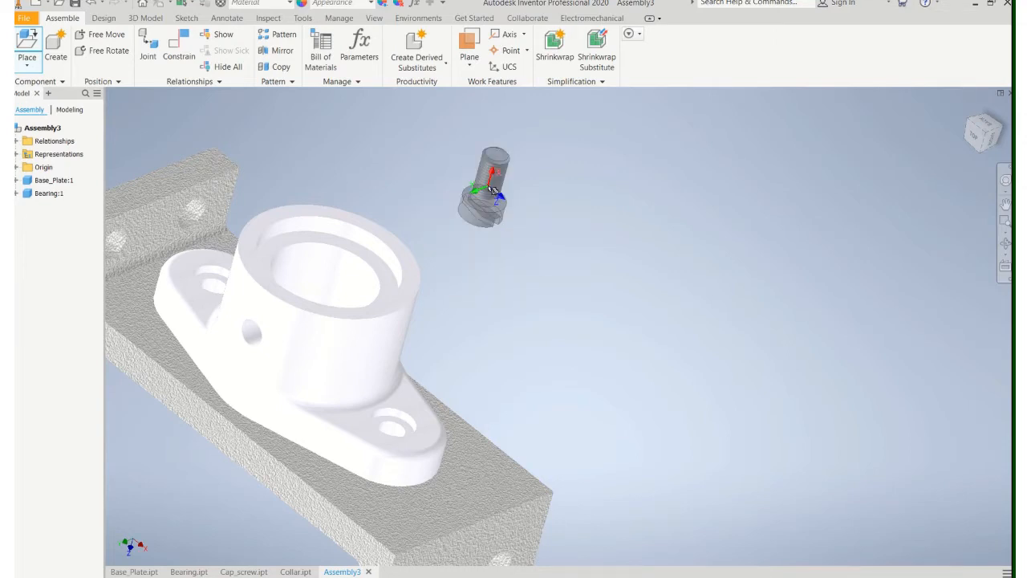
pyautogui.rightClick(491, 197)
pyautogui.click(490, 153)
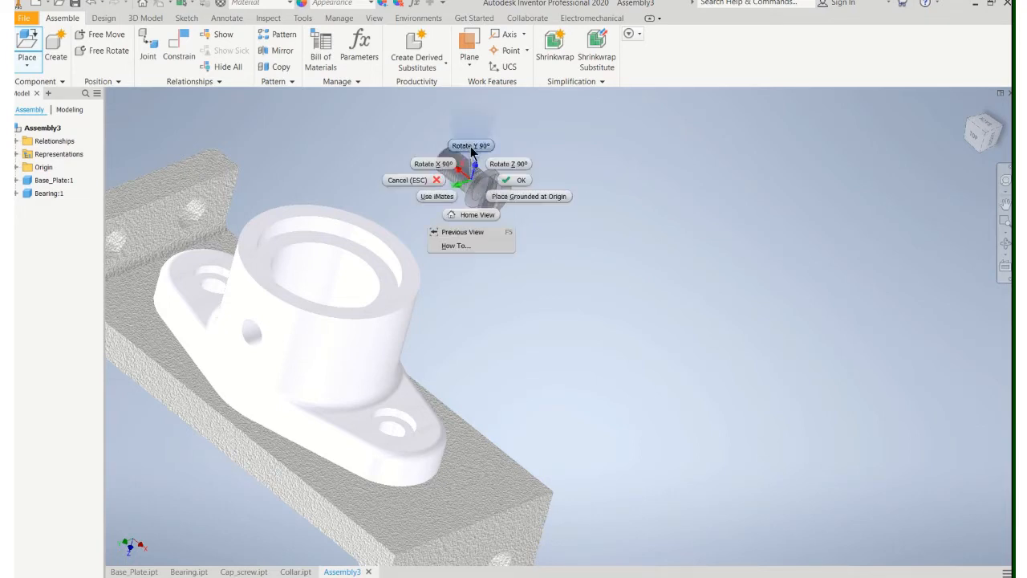
pyautogui.click(472, 148)
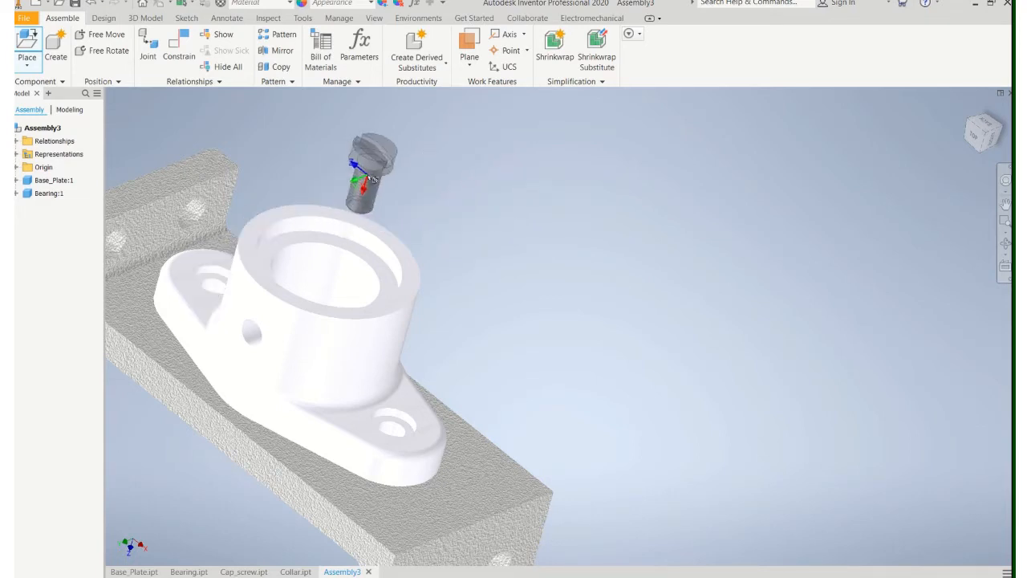
# Place two cap screw instances, one above the bearing's far side and one beside the bearing, and end the placement
pyautogui.click(369, 159)
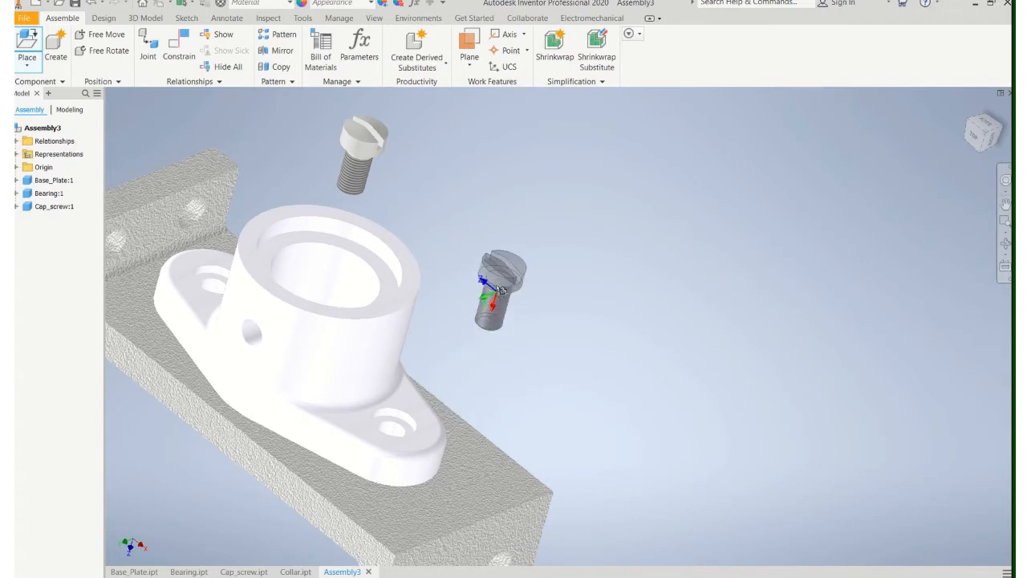
pyautogui.click(494, 253)
pyautogui.rightClick(495, 257)
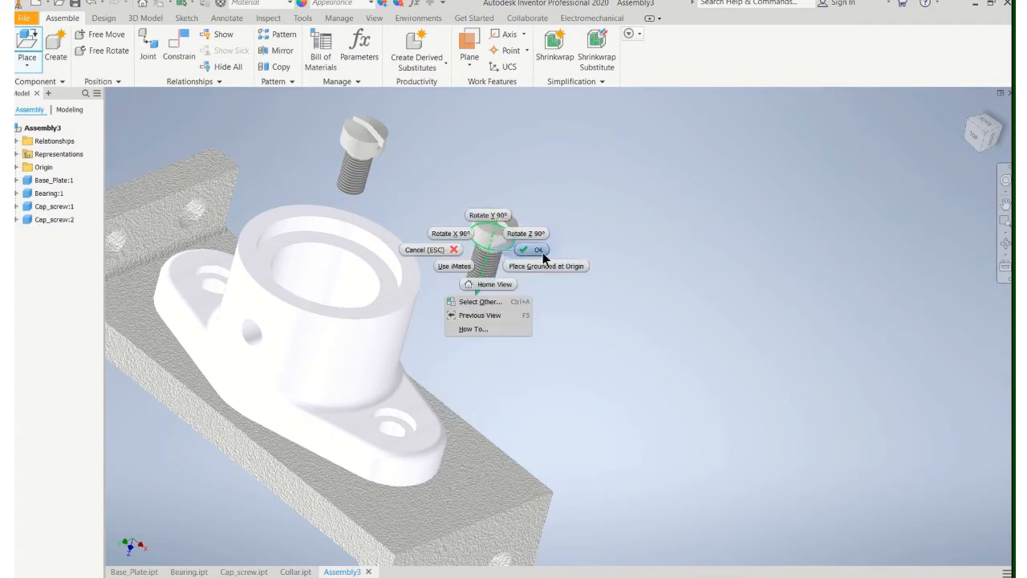
pyautogui.click(543, 254)
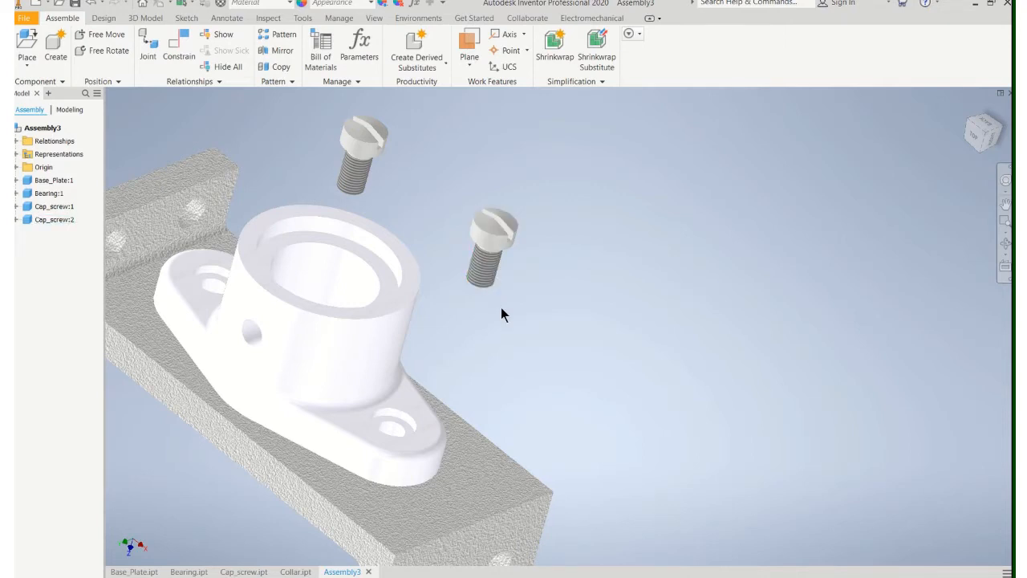
# Mate the second cap screw's axis to the bearing's near flange hole with a 0.000 in offset
pyautogui.moveTo(500, 300); pyautogui.dragTo(523, 270, button='middle')
pyautogui.click(505, 248)
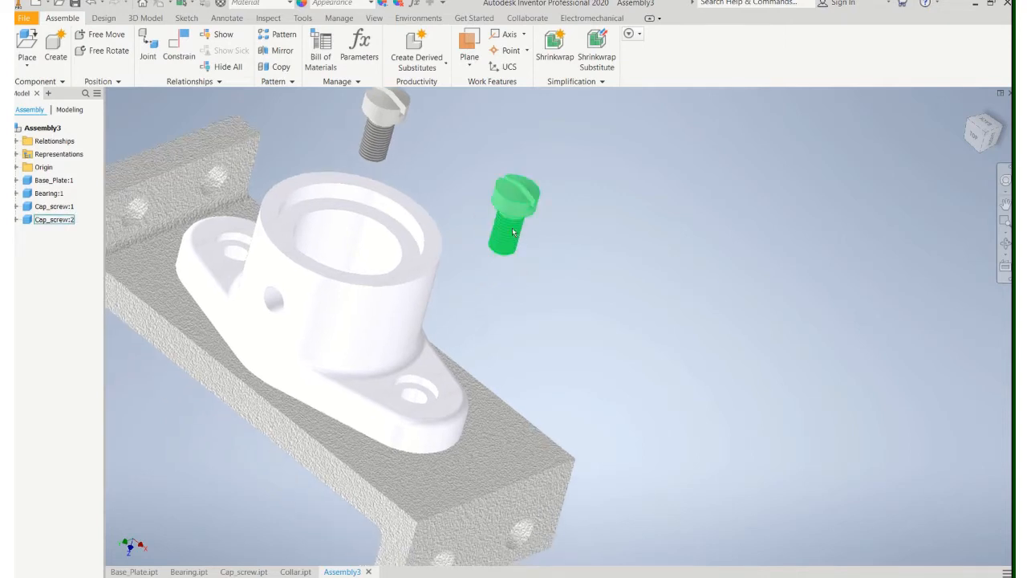
pyautogui.click(416, 391)
pyautogui.click(175, 49)
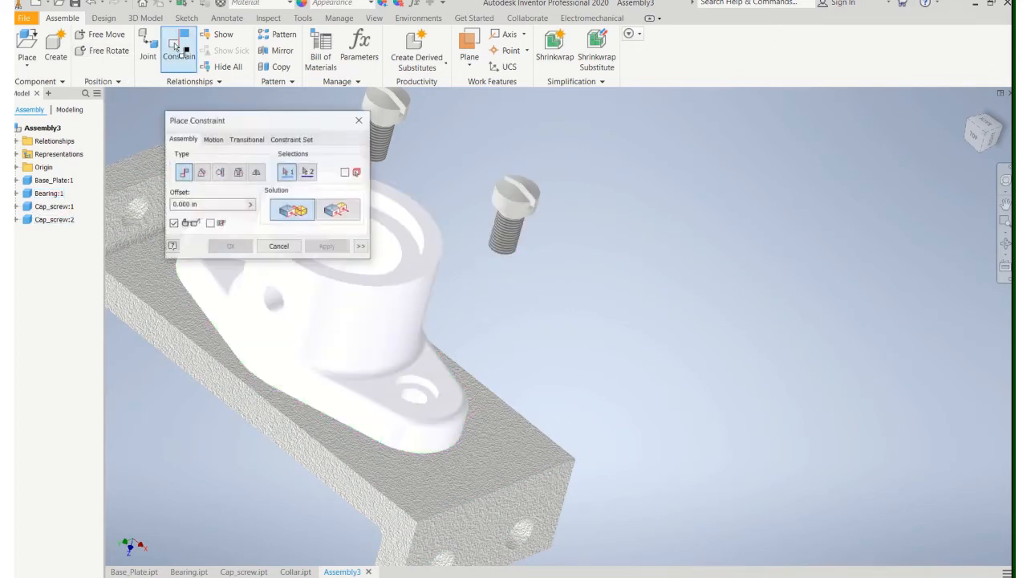
pyautogui.click(507, 240)
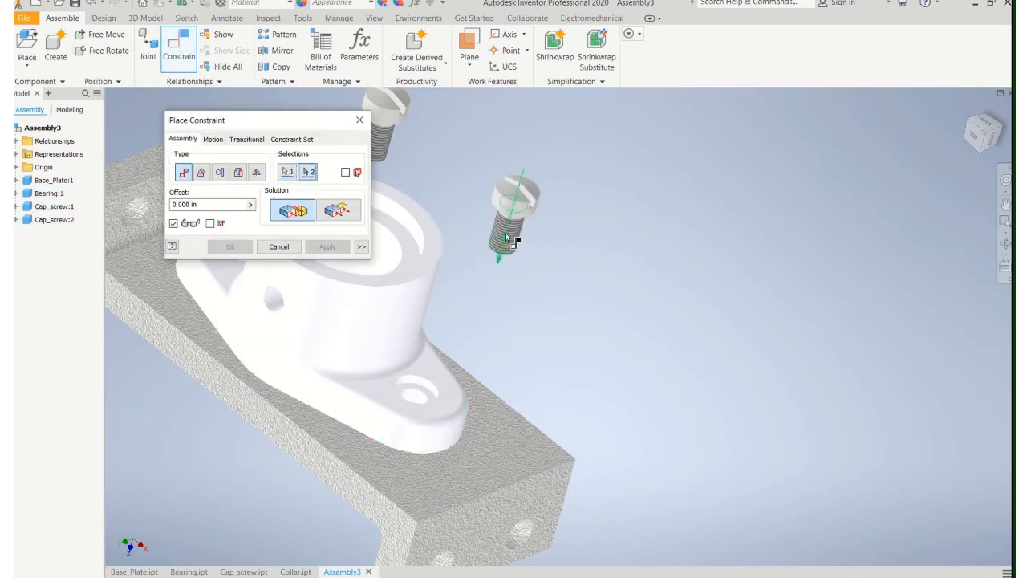
pyautogui.click(415, 398)
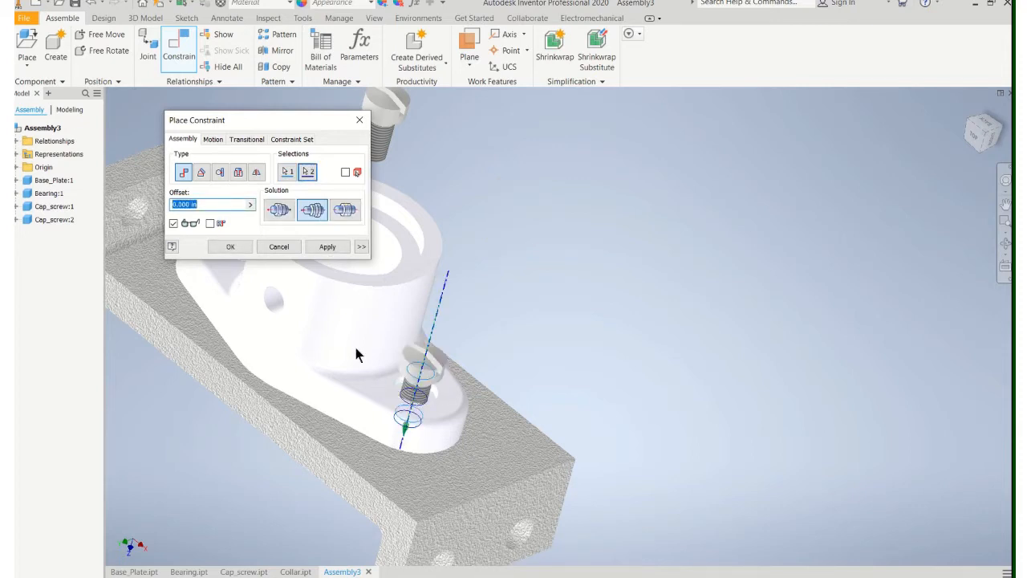
pyautogui.click(324, 248)
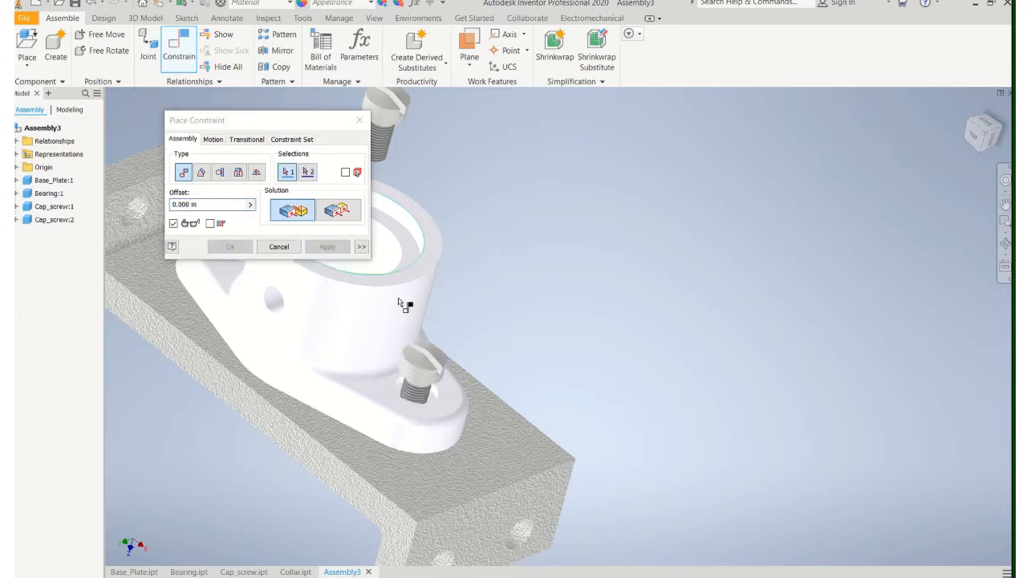
# Mate the underside of the second cap screw's head to the seat around the bearing's near flange hole with a 0.000 in offset
pyautogui.keyDown('shift'); pyautogui.moveTo(399, 309); pyautogui.dragTo(448, 314, button='middle'); pyautogui.keyUp('shift')
pyautogui.scroll(3, 450, 319)
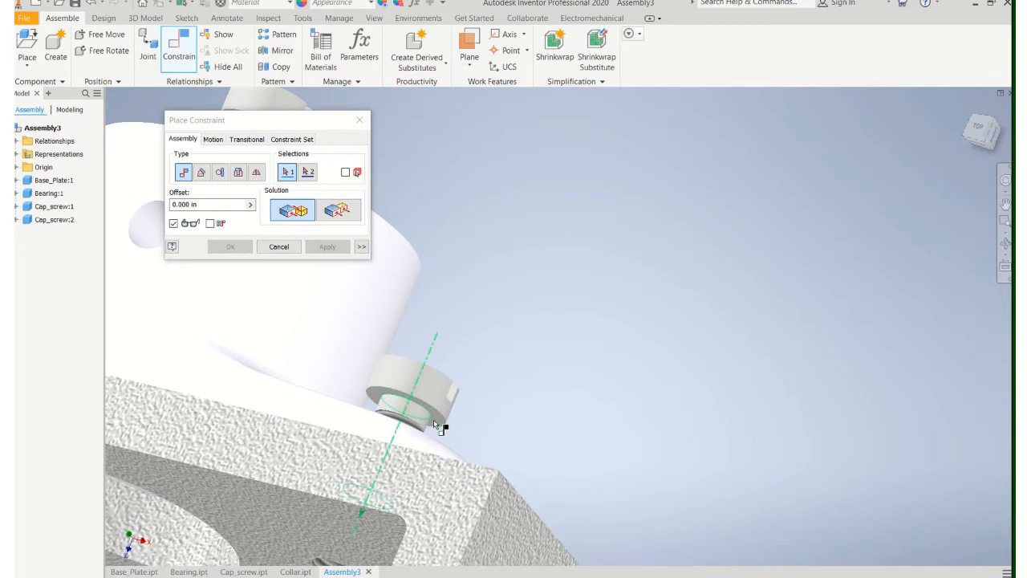
pyautogui.scroll(4, 443, 418)
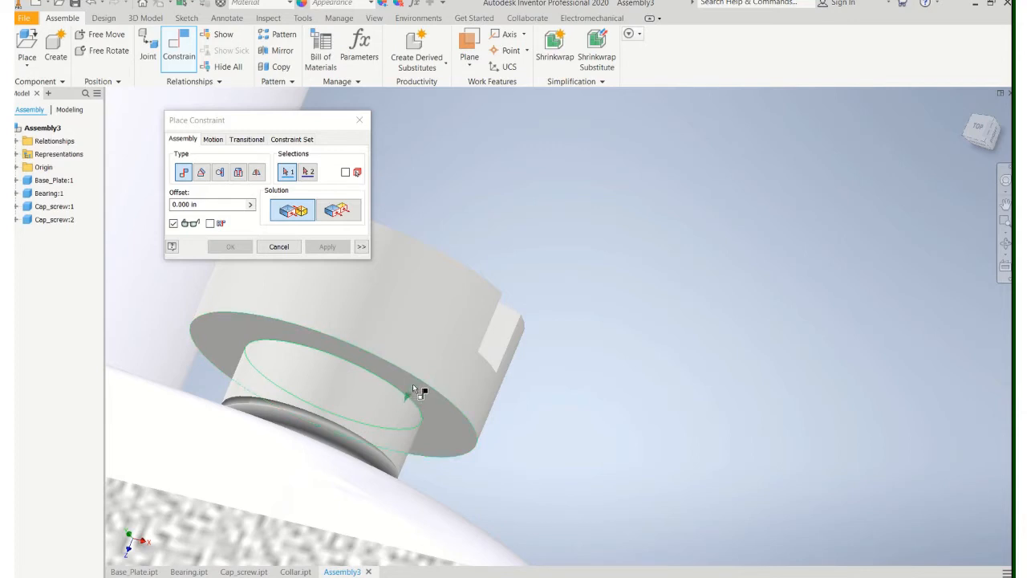
pyautogui.click(431, 401)
pyautogui.scroll(-5, 436, 395)
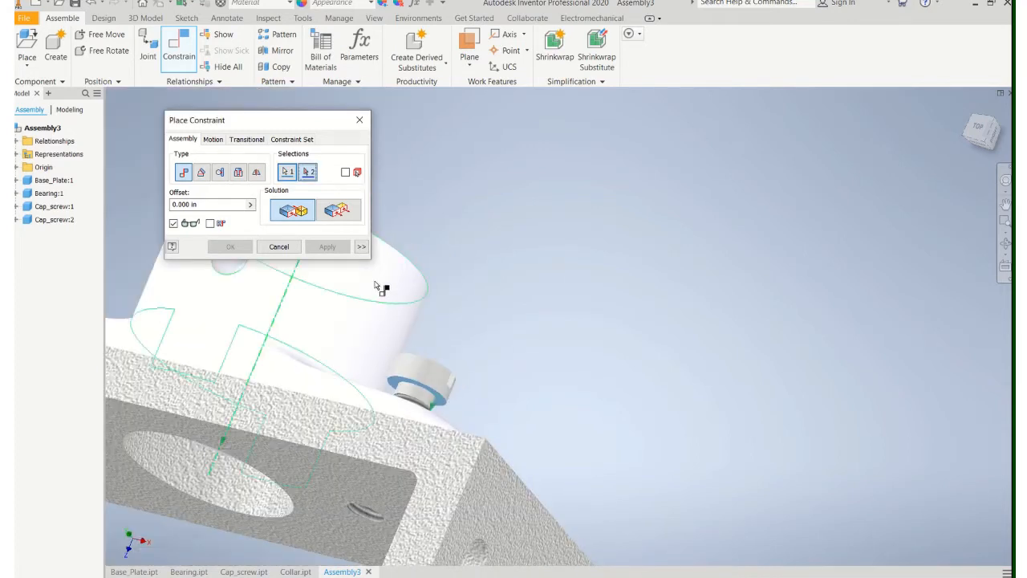
pyautogui.keyDown('shift'); pyautogui.moveTo(460, 278); pyautogui.dragTo(427, 386, button='middle'); pyautogui.keyUp('shift')
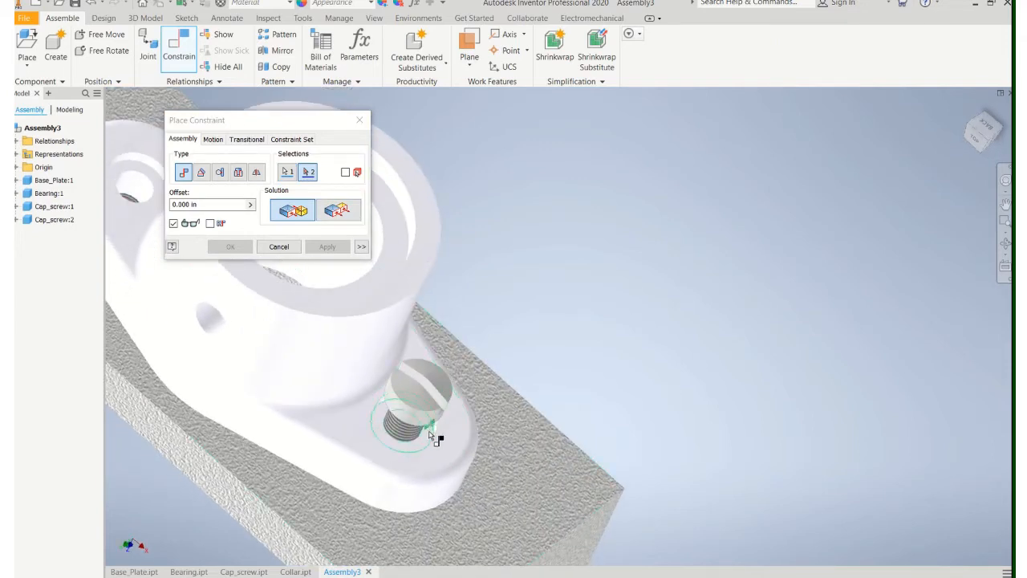
pyautogui.click(431, 435)
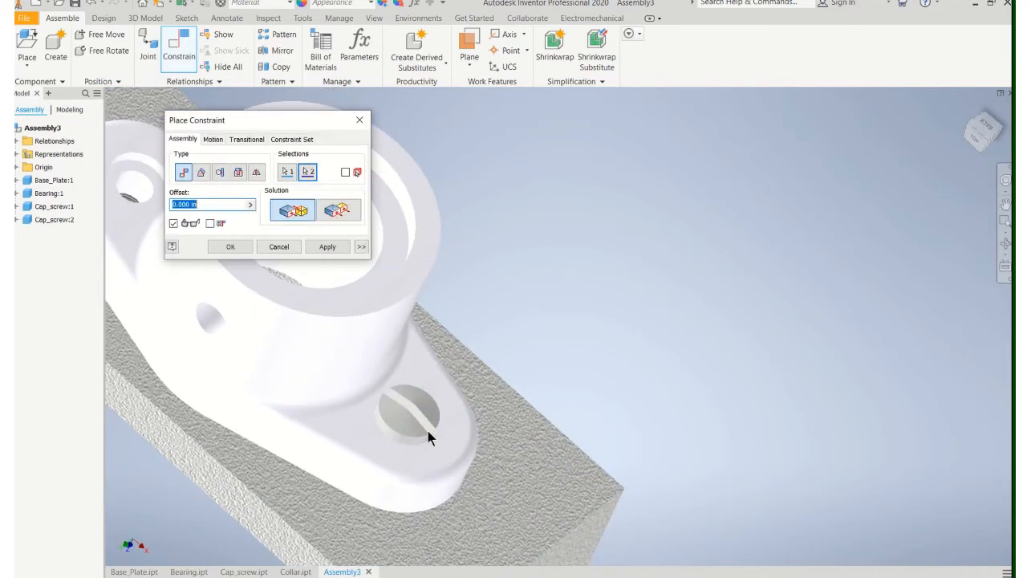
pyautogui.click(228, 246)
# Test the remaining movement of the cap screw seated in the bearing's near flange hole
pyautogui.scroll(-5, 337, 298)
pyautogui.scroll(3, 416, 311)
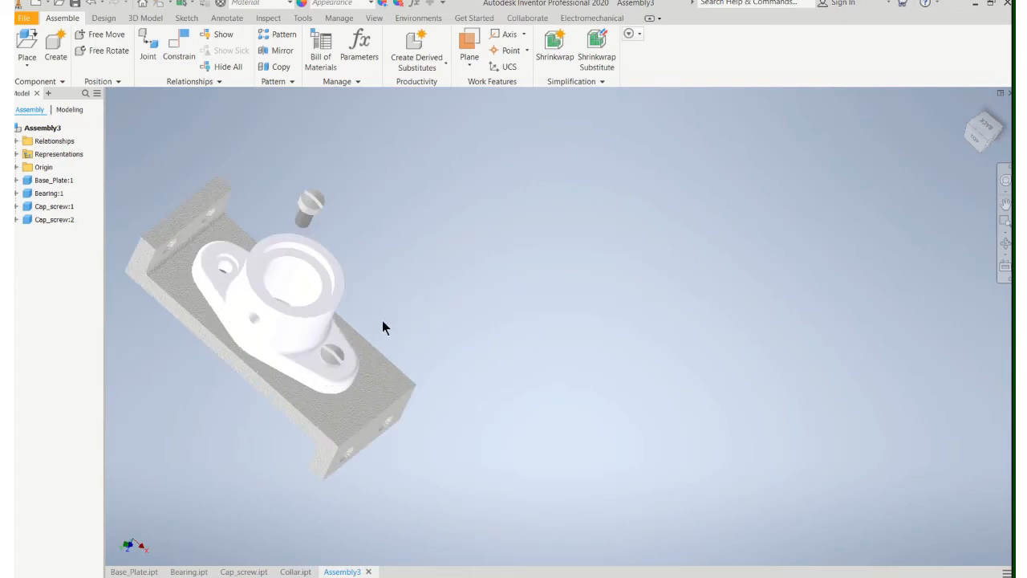
pyautogui.click(291, 385)
pyautogui.moveTo(322, 351); pyautogui.dragTo(386, 359)
pyautogui.moveTo(386, 320); pyautogui.dragTo(526, 303)
pyautogui.click(570, 267)
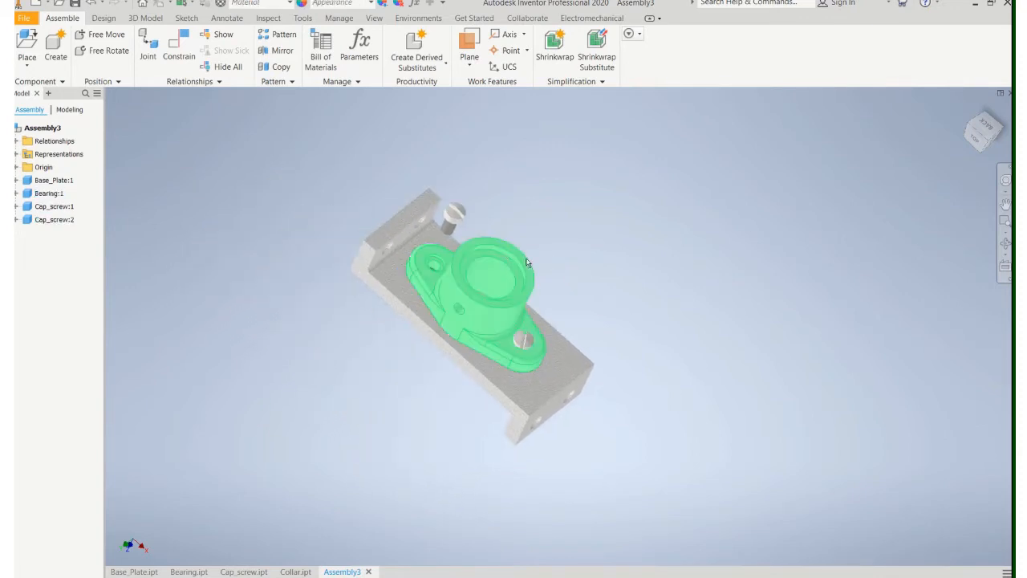
# Mate the remaining cap screw's axis to the bearing's far flange hole with a 0.000 in offset
pyautogui.scroll(8, 440, 236)
pyautogui.keyDown('shift'); pyautogui.moveTo(436, 200); pyautogui.dragTo(432, 206, button='middle'); pyautogui.keyUp('shift')
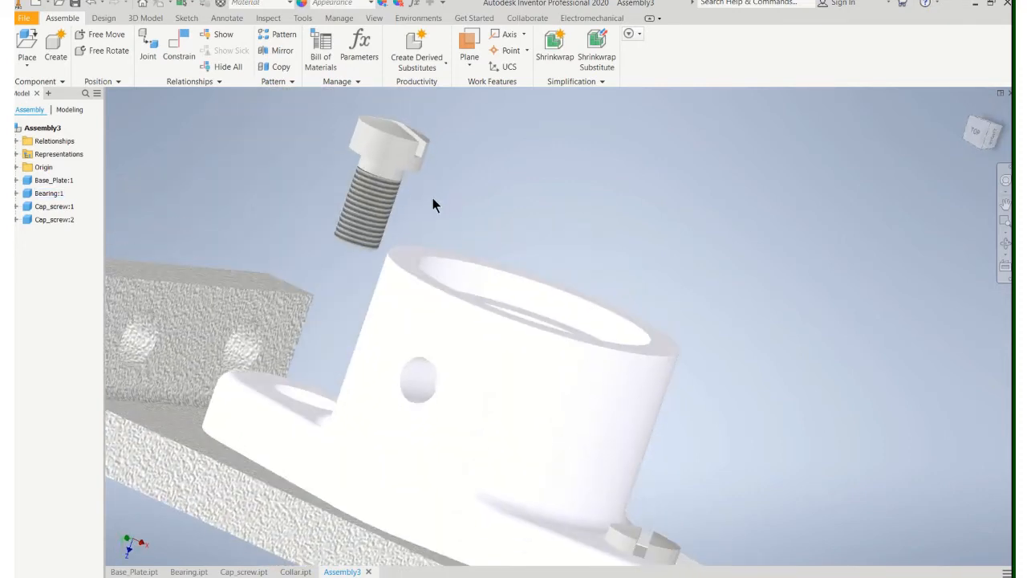
pyautogui.scroll(-6, 402, 230)
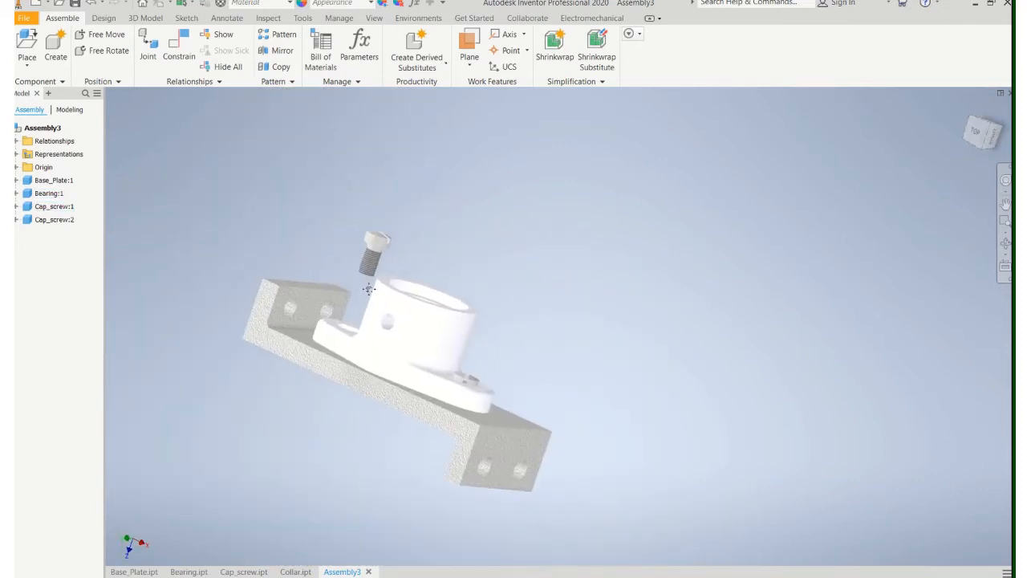
pyautogui.keyDown('shift'); pyautogui.moveTo(353, 320); pyautogui.dragTo(300, 390, button='middle'); pyautogui.keyUp('shift')
pyautogui.click(300, 350)
pyautogui.click(304, 362)
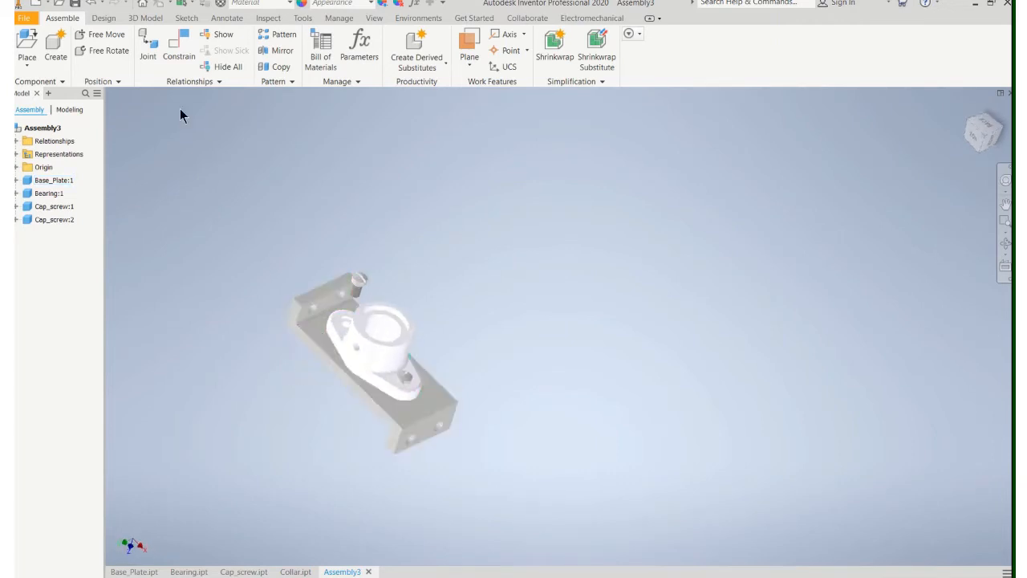
pyautogui.click(179, 45)
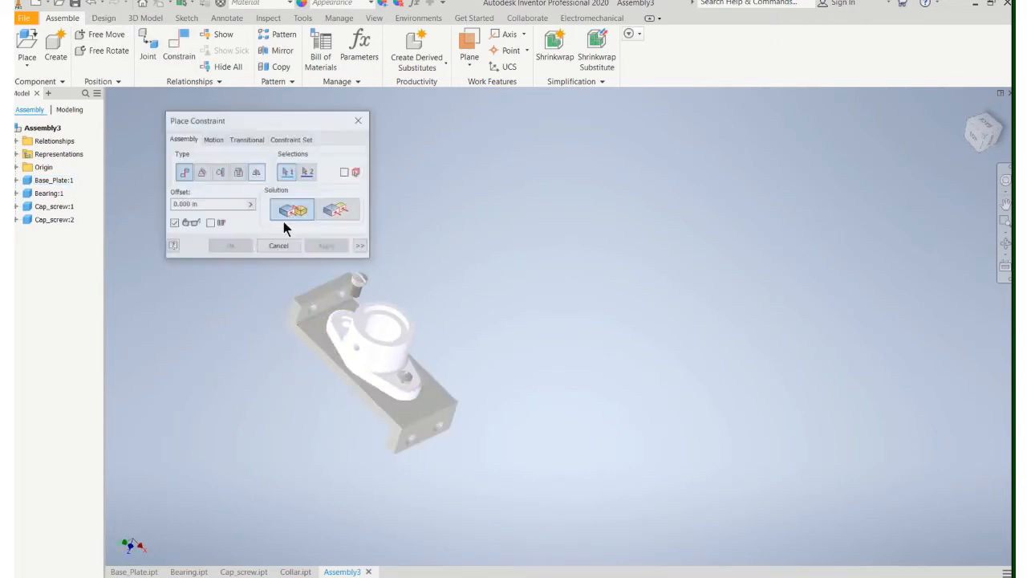
pyautogui.click(352, 289)
pyautogui.scroll(-3, 356, 305)
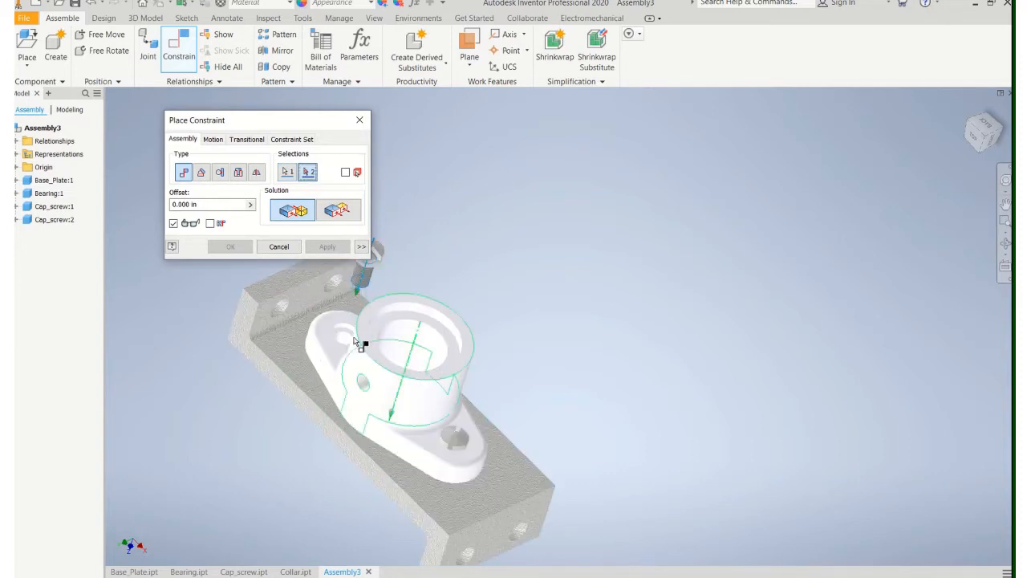
pyautogui.click(349, 339)
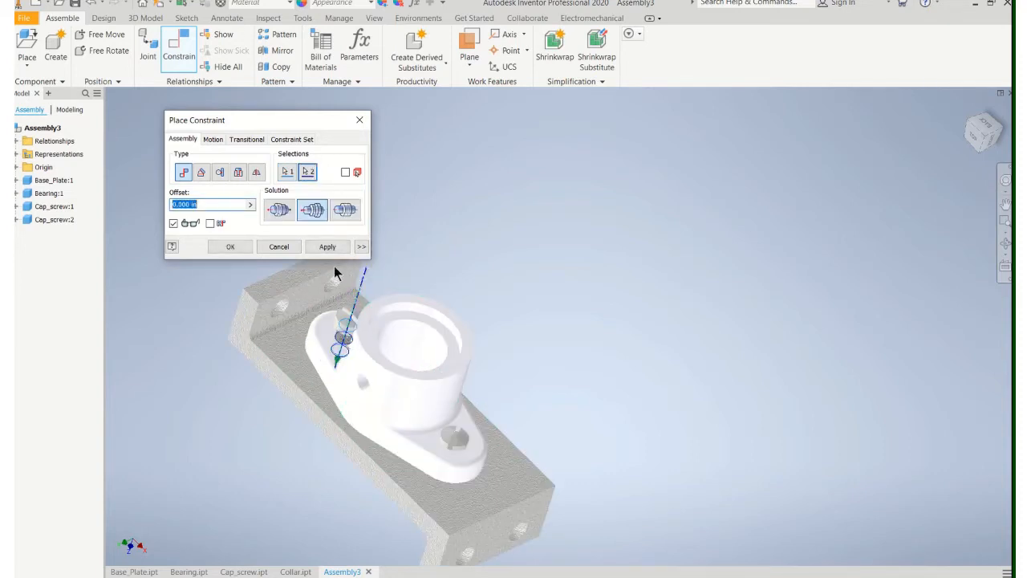
pyautogui.click(327, 247)
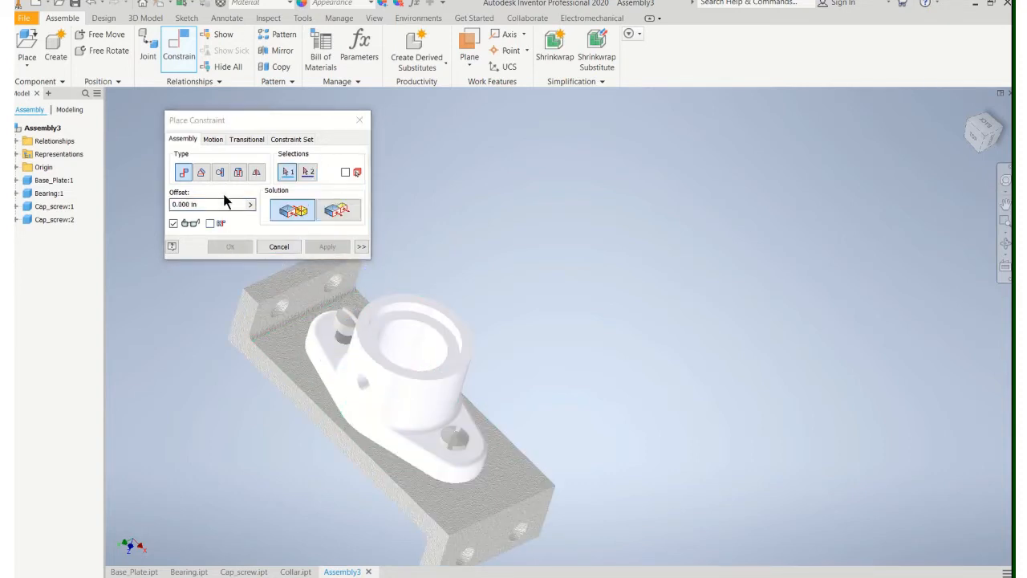
# Mate the underside of that cap screw's head to the seat around the bearing's far flange hole with a 0.000 in offset
pyautogui.moveTo(382, 288); pyautogui.dragTo(434, 261, button='middle')
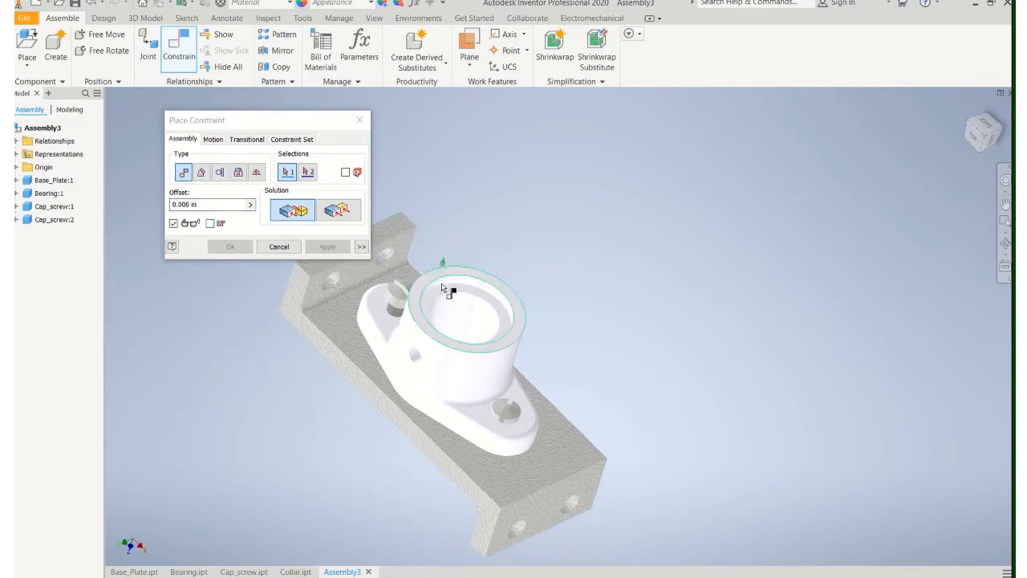
pyautogui.keyDown('shift'); pyautogui.moveTo(420, 298); pyautogui.dragTo(460, 302, button='middle'); pyautogui.keyUp('shift')
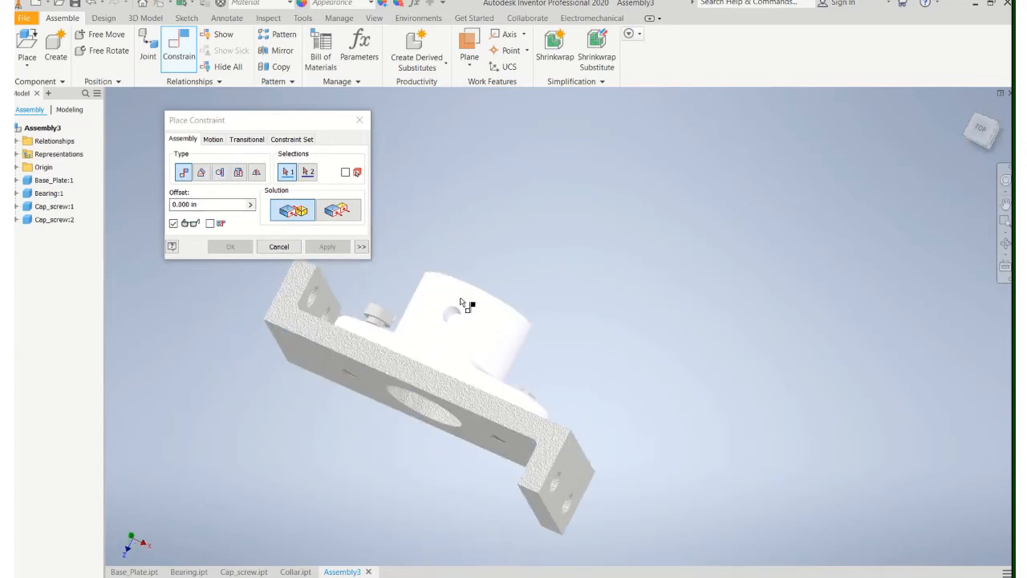
pyautogui.scroll(-4, 320, 345)
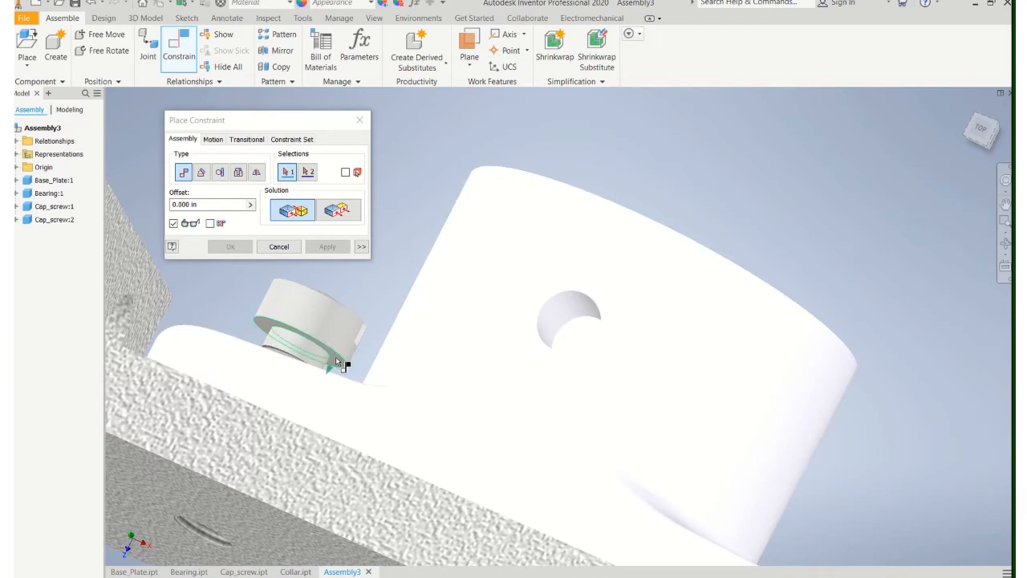
pyautogui.click(337, 358)
pyautogui.scroll(5, 367, 305)
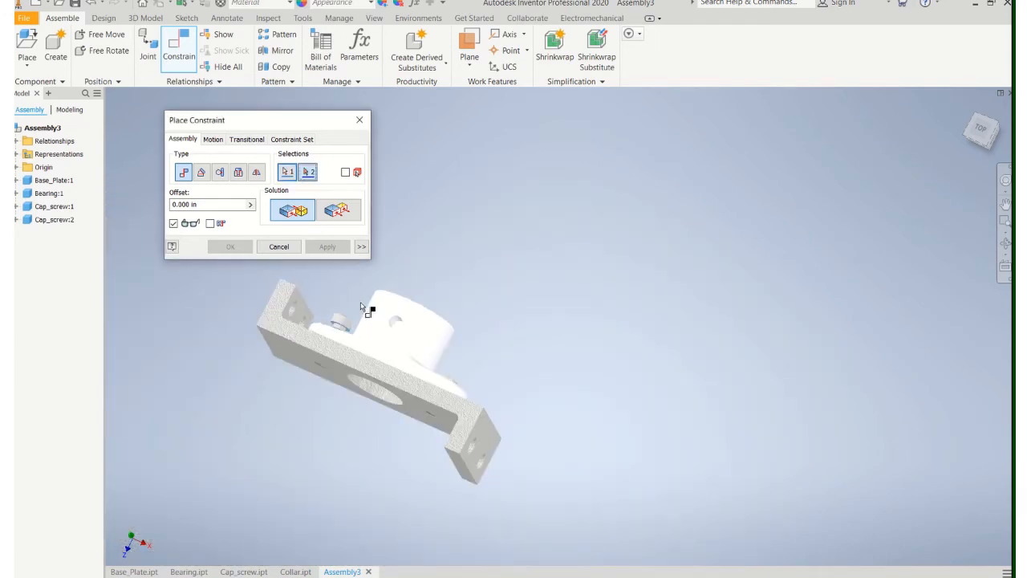
pyautogui.keyDown('shift'); pyautogui.moveTo(361, 307); pyautogui.dragTo(340, 360, button='middle'); pyautogui.keyUp('shift')
pyautogui.scroll(-6, 340, 329)
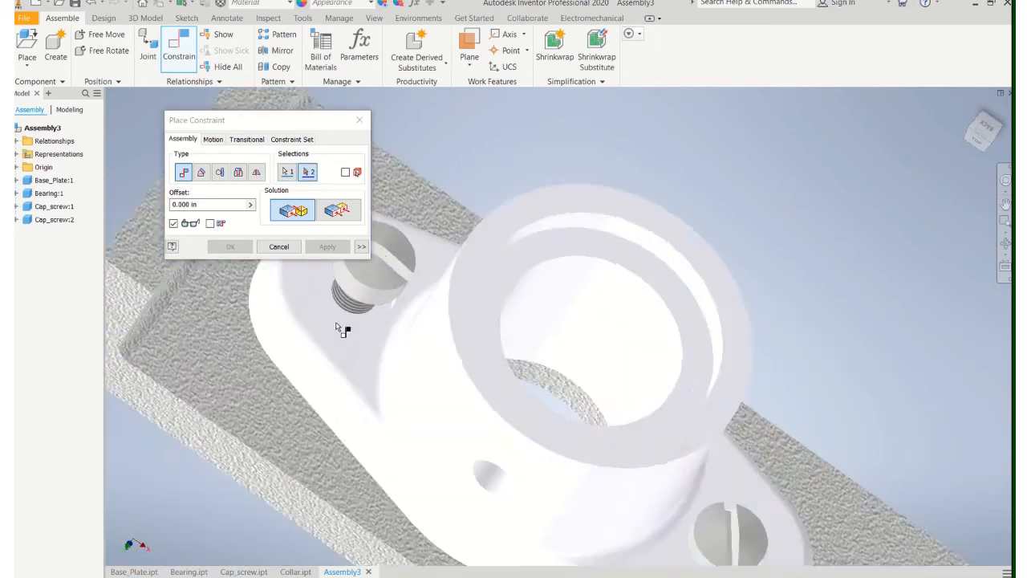
pyautogui.click(337, 282)
pyautogui.click(231, 247)
pyautogui.scroll(6, 355, 316)
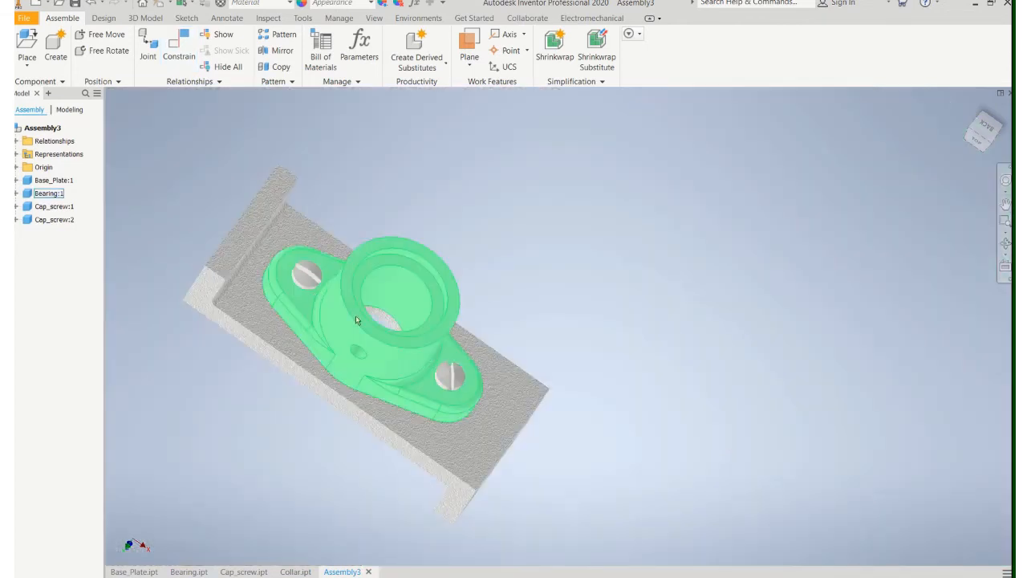
# Place one instance of the Collar part in free space above and beside the bearing and end the placement
pyautogui.moveTo(447, 258); pyautogui.dragTo(284, 267, button='middle')
pyautogui.scroll(3, 528, 258)
pyautogui.moveTo(553, 271); pyautogui.dragTo(421, 225, button='middle')
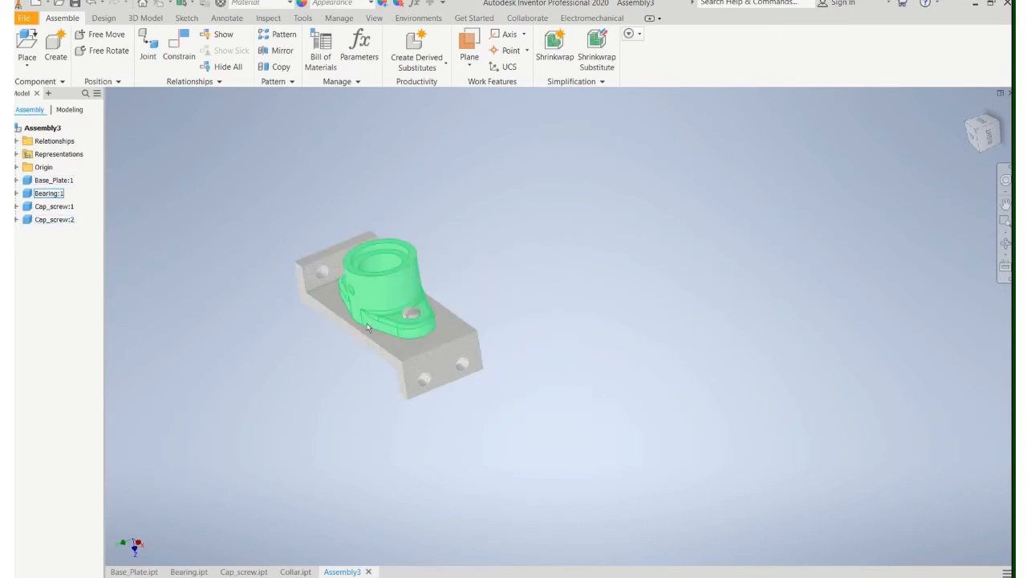
pyautogui.scroll(-3, 367, 353)
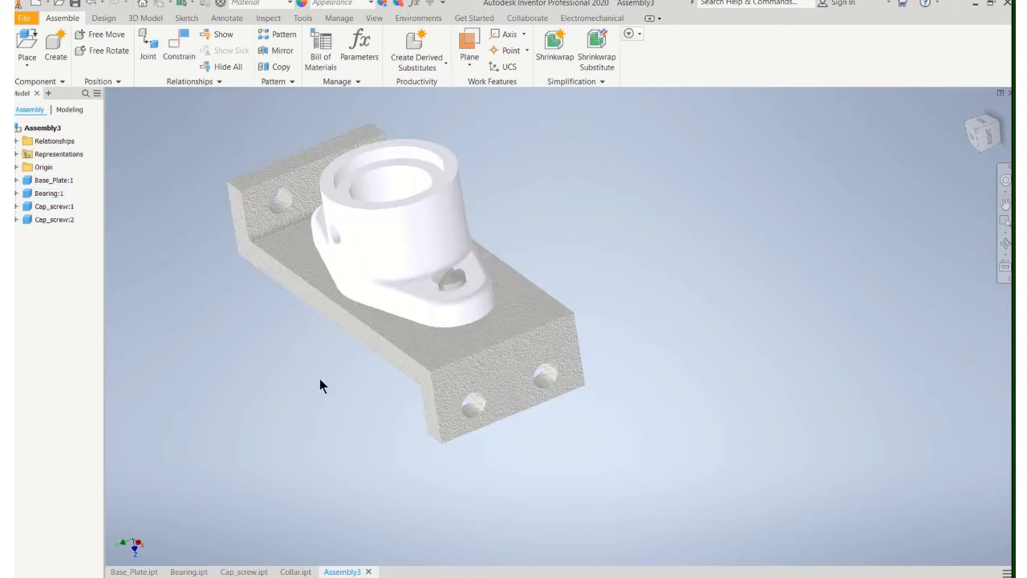
pyautogui.scroll(4, 374, 409)
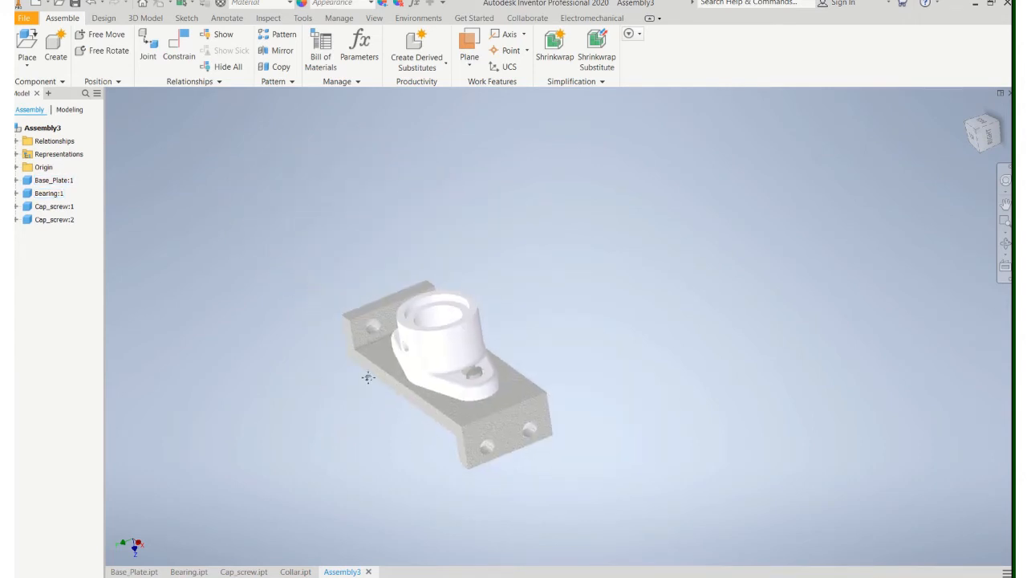
pyautogui.scroll(-3, 368, 377)
pyautogui.click(27, 48)
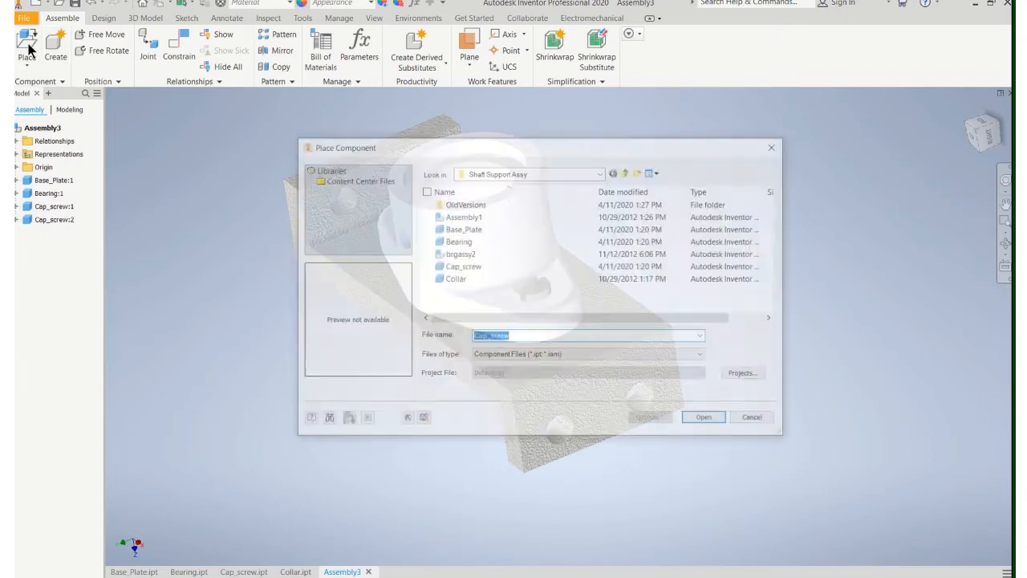
pyautogui.click(458, 278)
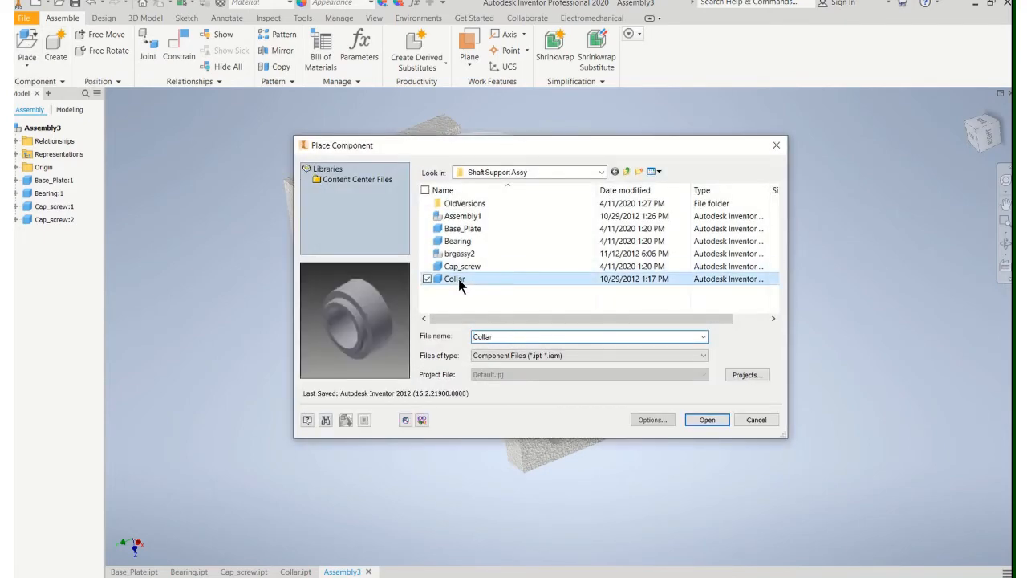
pyautogui.click(697, 422)
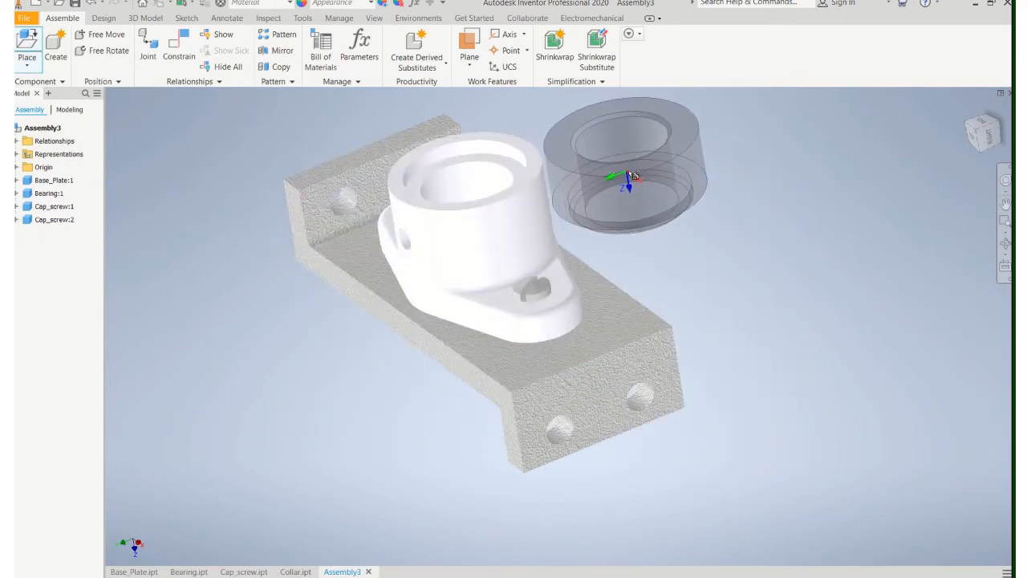
pyautogui.keyDown('shift'); pyautogui.moveTo(631, 175); pyautogui.dragTo(537, 222, button='middle'); pyautogui.keyUp('shift')
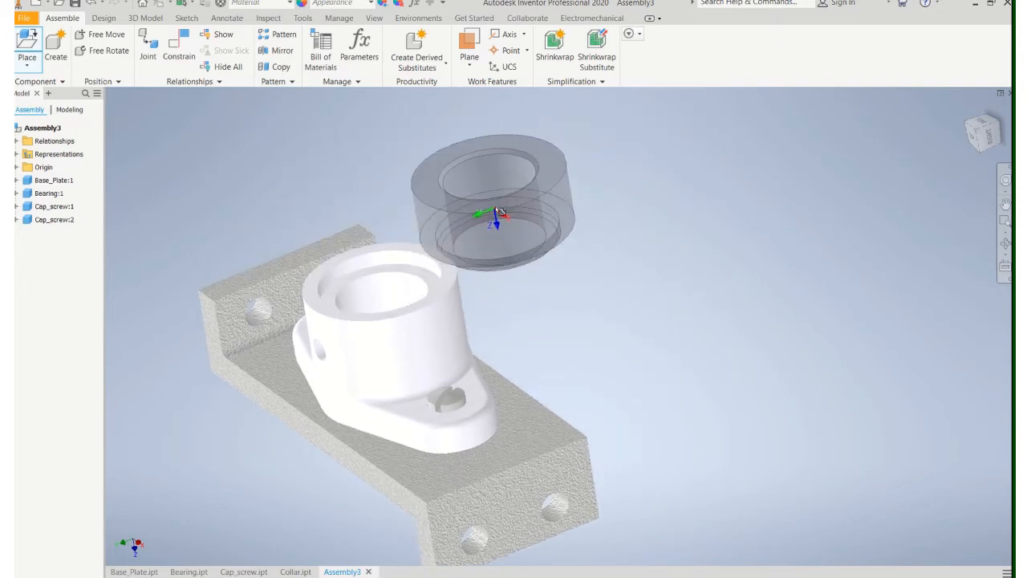
pyautogui.click(586, 195)
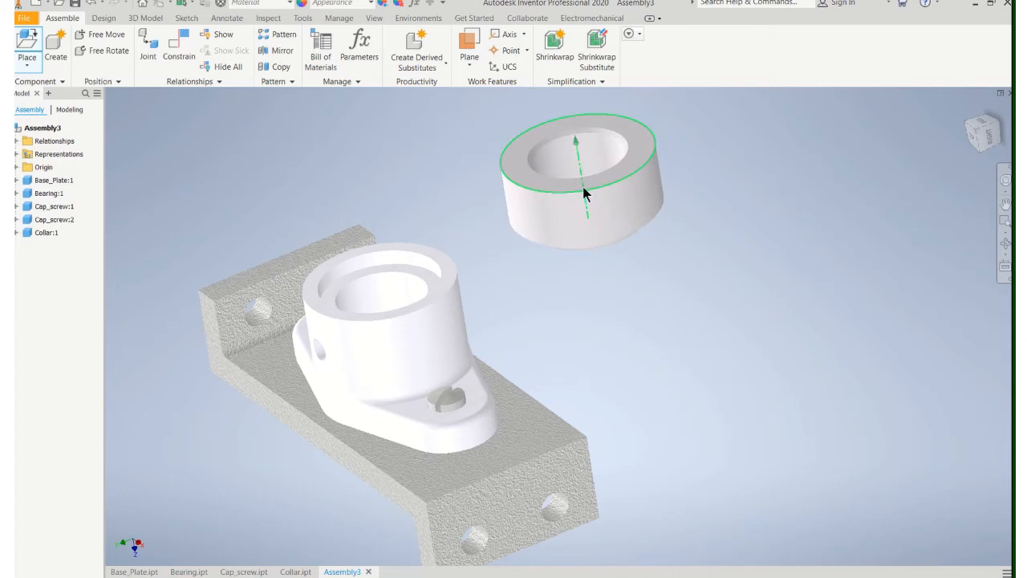
pyautogui.rightClick(585, 192)
pyautogui.click(630, 188)
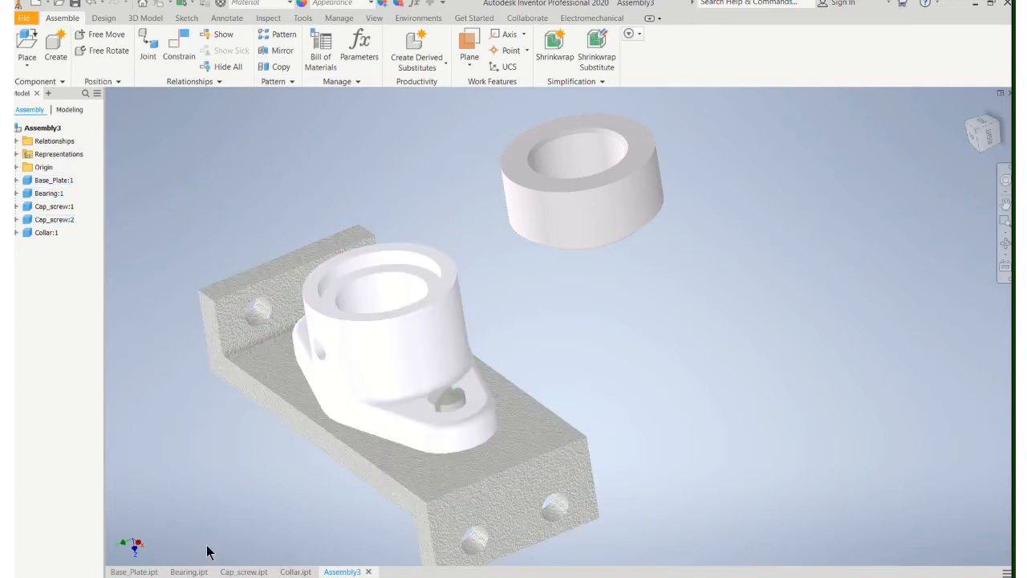
# Apply the Aluminum Cast appearance in the Collar part file, save the part, and return to Assembly3
pyautogui.click(295, 571)
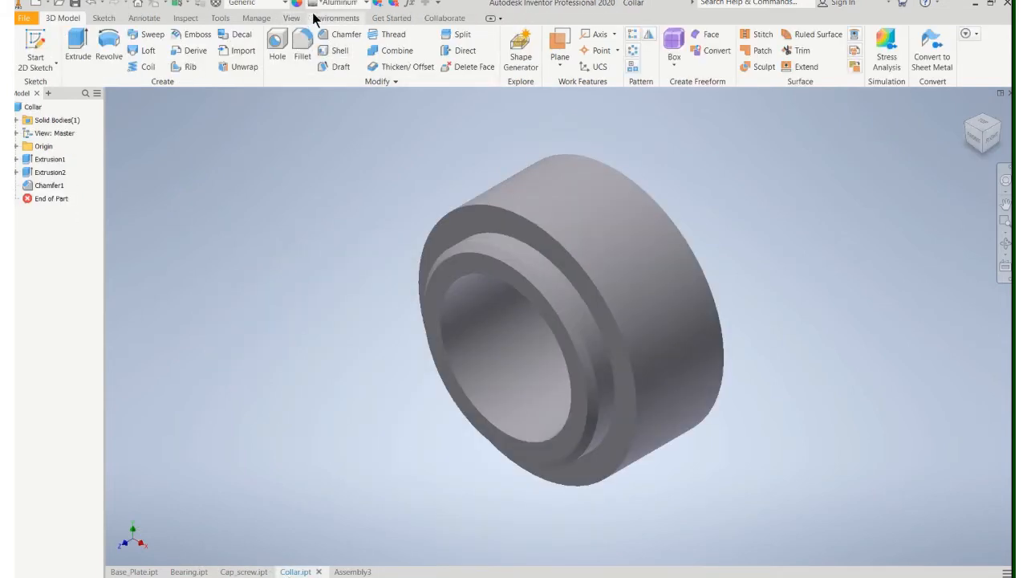
pyautogui.click(368, 5)
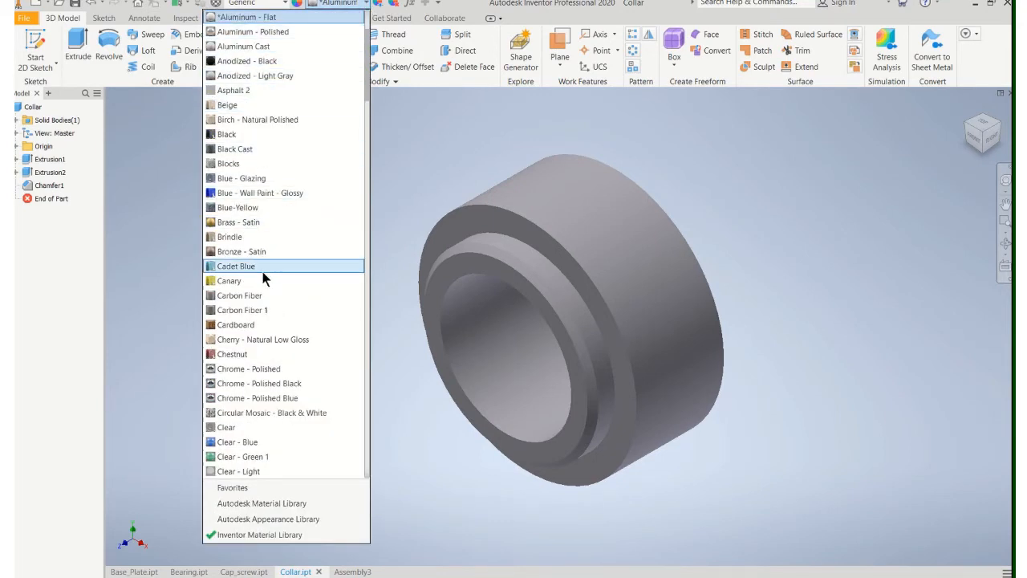
pyautogui.scroll(1, 230, 118)
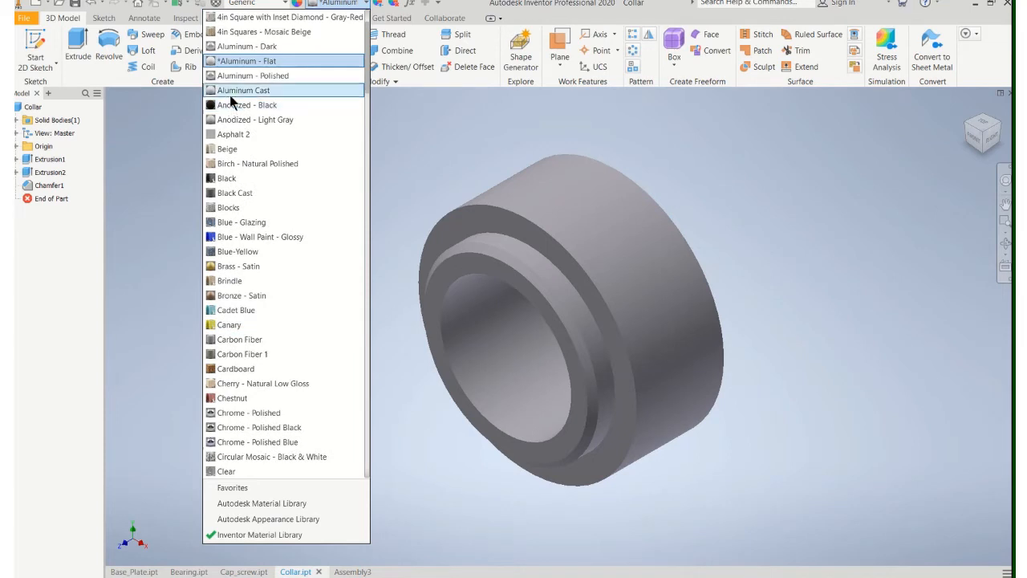
pyautogui.click(230, 94)
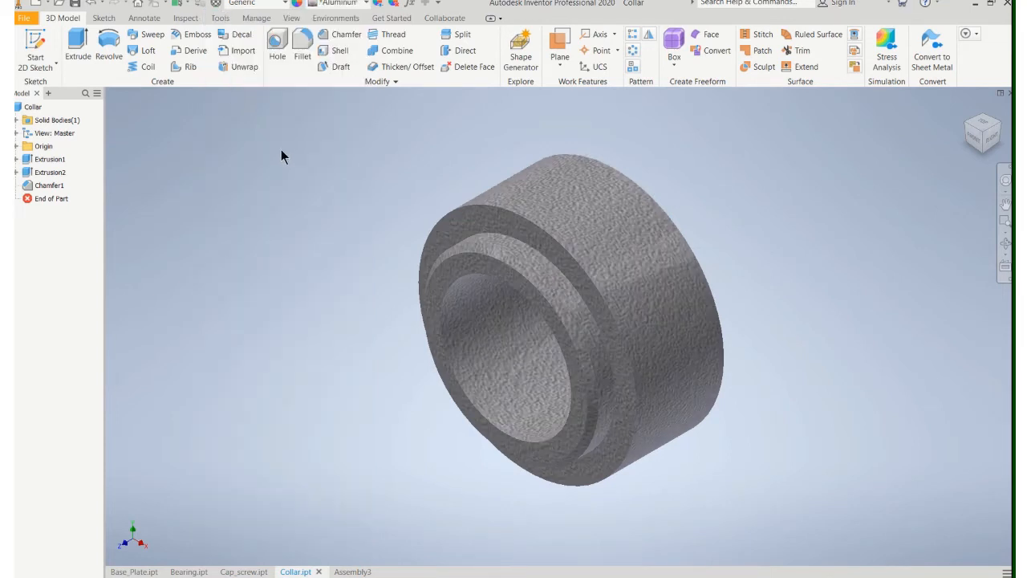
pyautogui.click(24, 18)
pyautogui.click(54, 125)
pyautogui.click(358, 571)
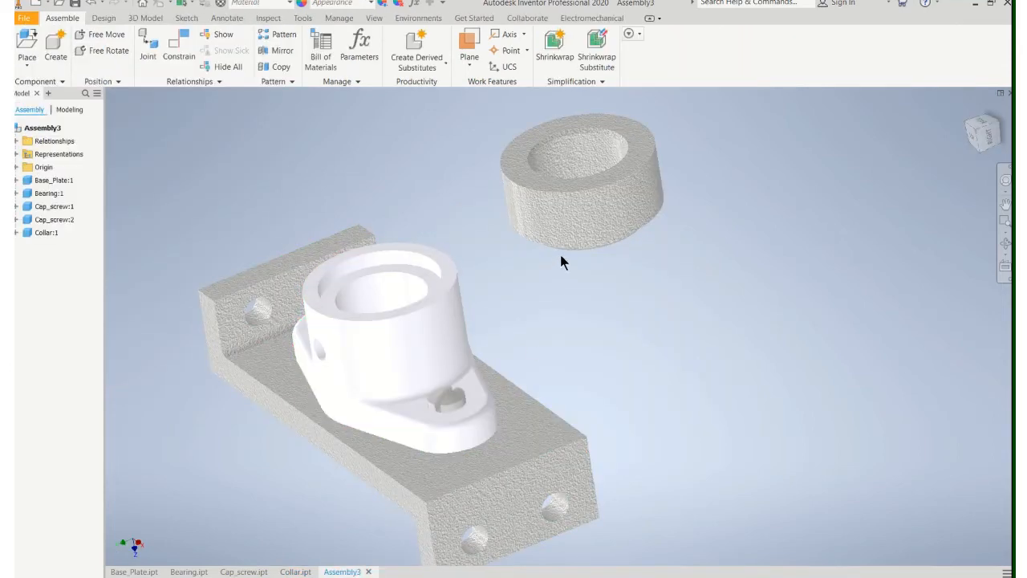
# Mate the collar's axis to the bearing's bore axis with a 0.000 in offset, and slide the collar clear above the bearing
pyautogui.scroll(-3, 561, 257)
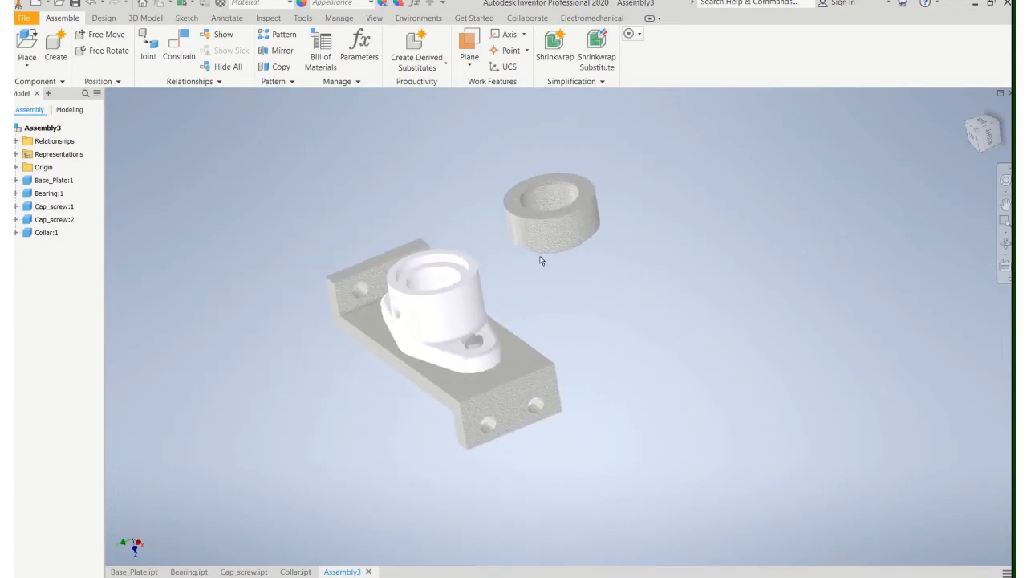
pyautogui.moveTo(515, 286)
pyautogui.keyDown('shift'); pyautogui.mouseDown(button='middle')
pyautogui.moveTo(508, 221)
pyautogui.moveTo(526, 273)
pyautogui.mouseUp(button='middle'); pyautogui.keyUp('shift')
pyautogui.click(178, 44)
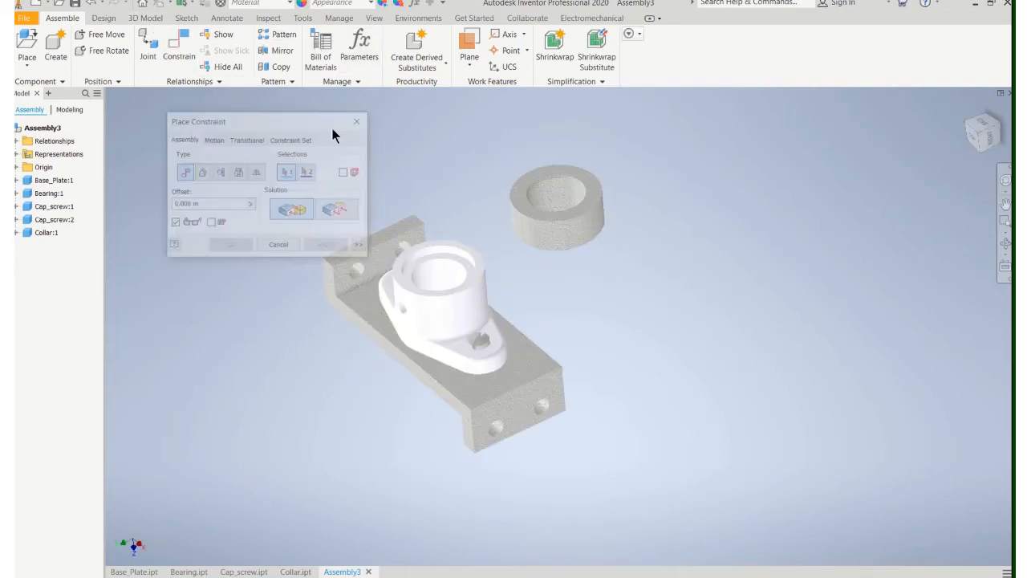
pyautogui.scroll(3, 515, 181)
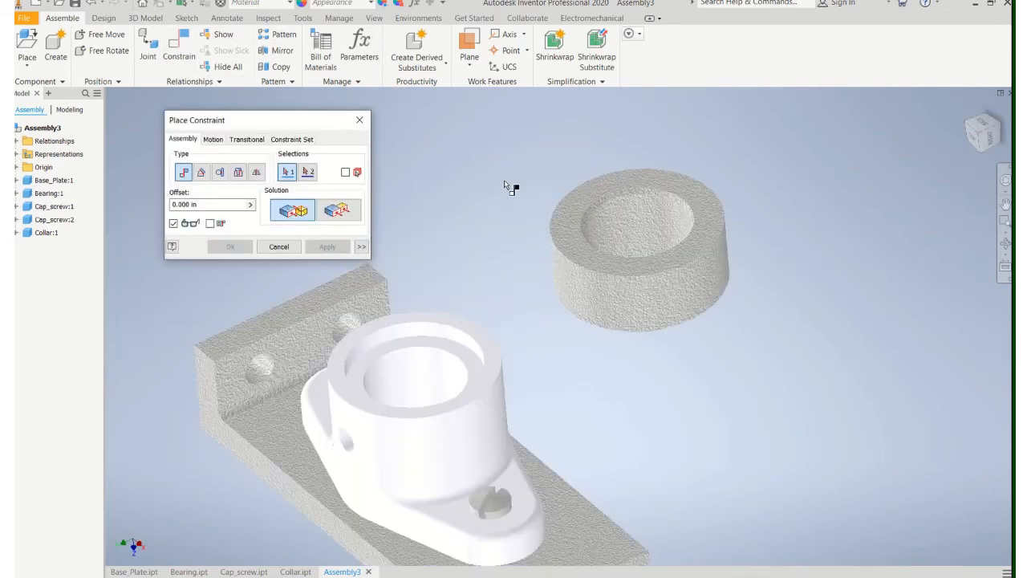
pyautogui.click(442, 365)
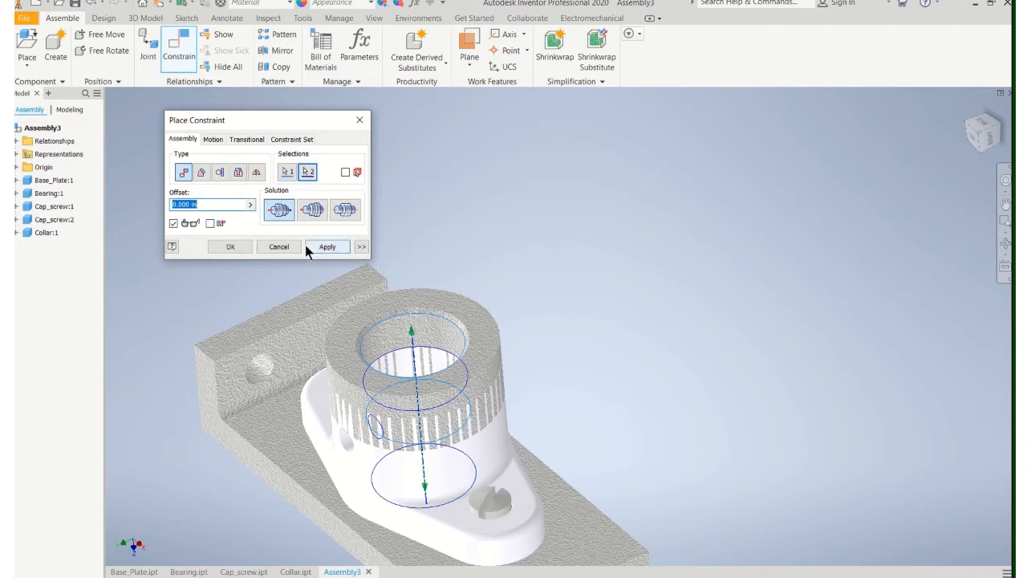
pyautogui.click(239, 246)
pyautogui.moveTo(498, 363); pyautogui.dragTo(471, 153)
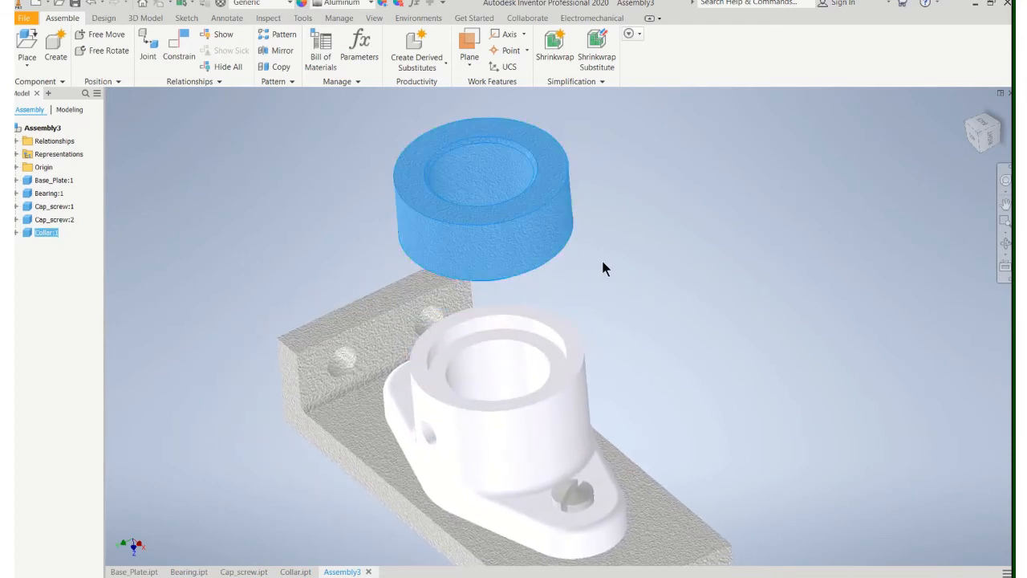
pyautogui.moveTo(605, 263); pyautogui.dragTo(605, 265)
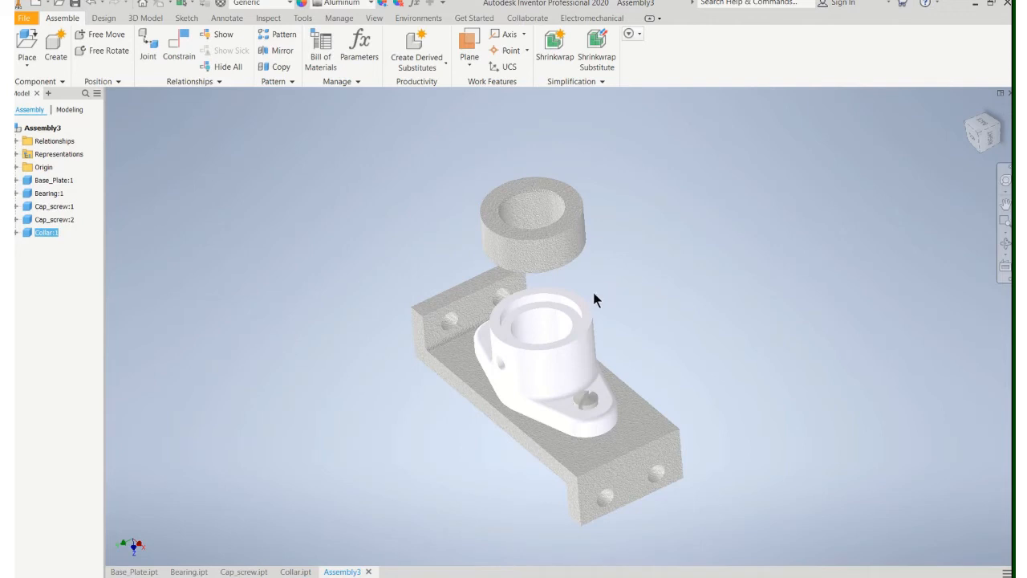
# Mate the collar's underside shoulder to the top rim of the bearing with a 0.000 in offset
pyautogui.moveTo(591, 296); pyautogui.dragTo(573, 218, button='middle')
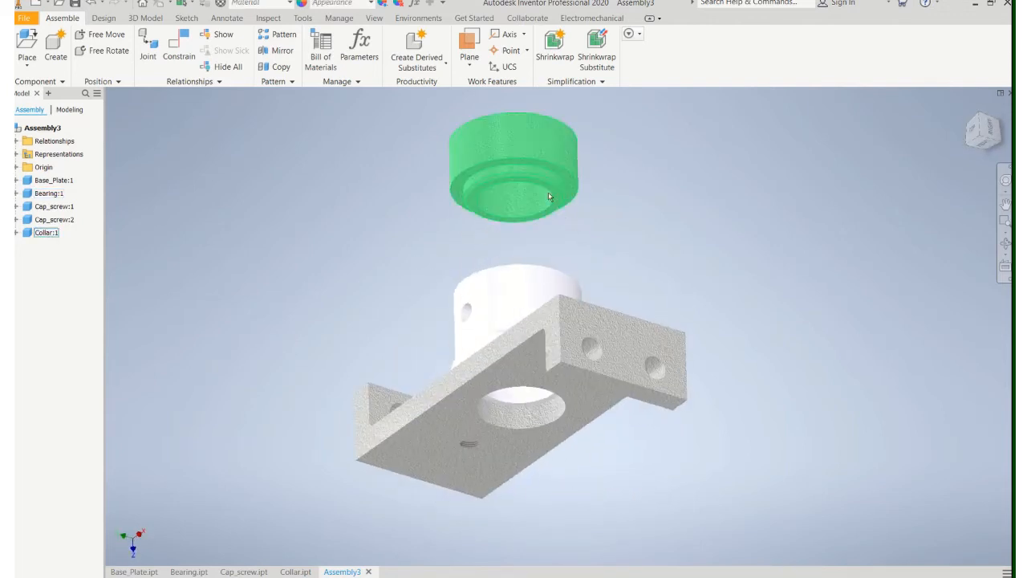
pyautogui.click(174, 44)
pyautogui.scroll(5, 564, 215)
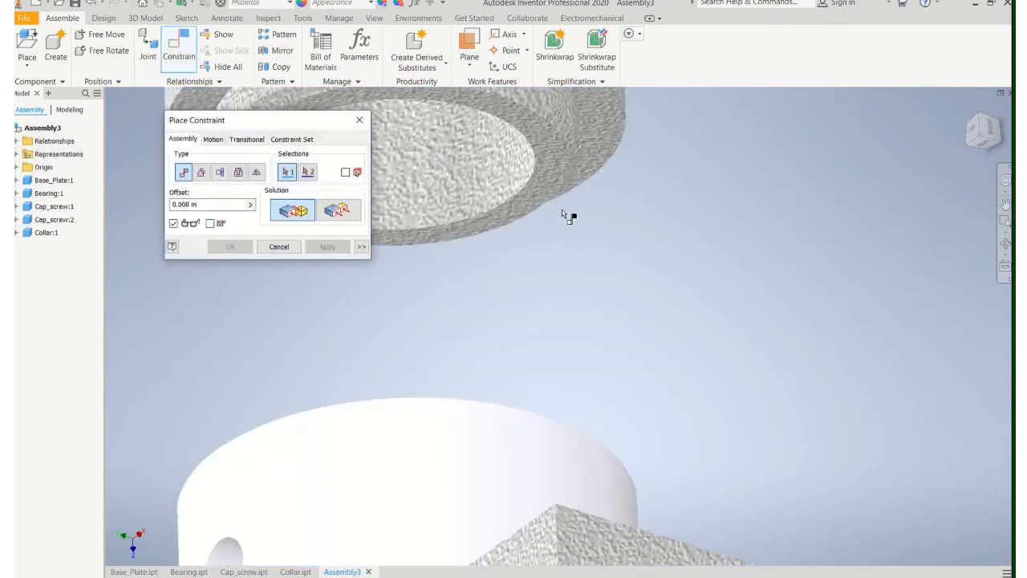
pyautogui.click(604, 129)
pyautogui.scroll(-5, 601, 230)
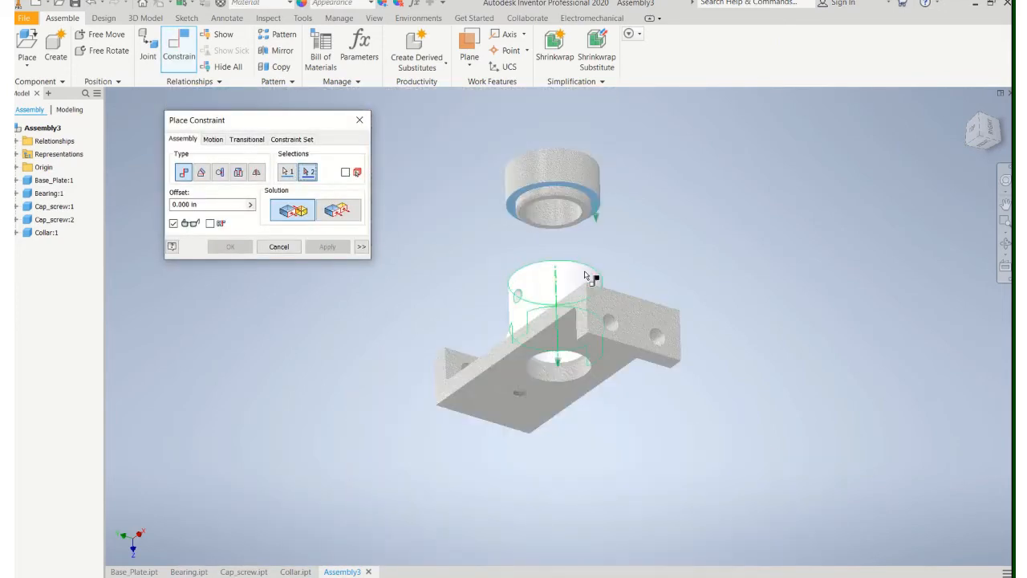
pyautogui.keyDown('shift'); pyautogui.moveTo(584, 315); pyautogui.dragTo(583, 279, button='middle'); pyautogui.keyUp('shift')
pyautogui.scroll(5, 590, 271)
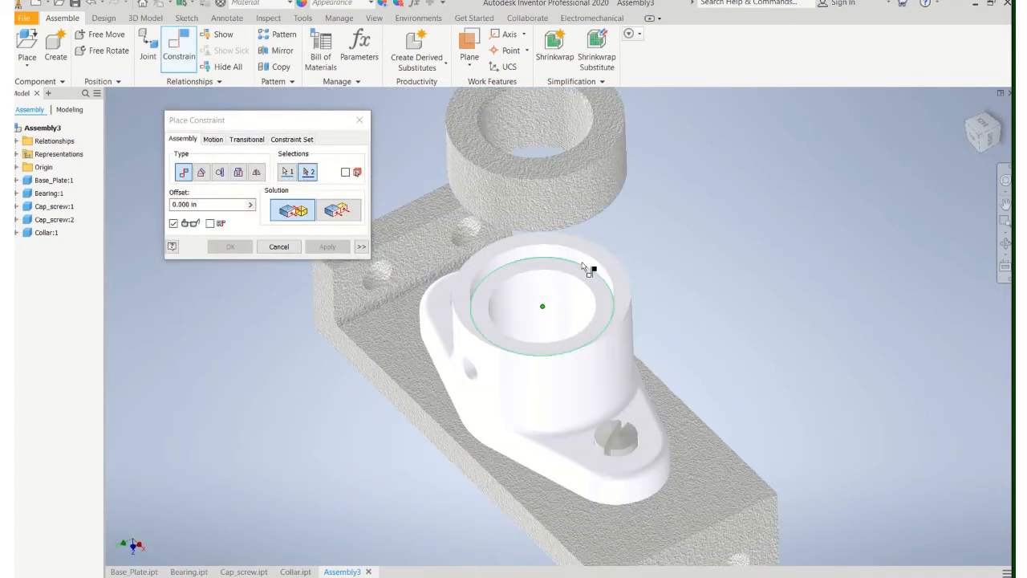
pyautogui.click(607, 263)
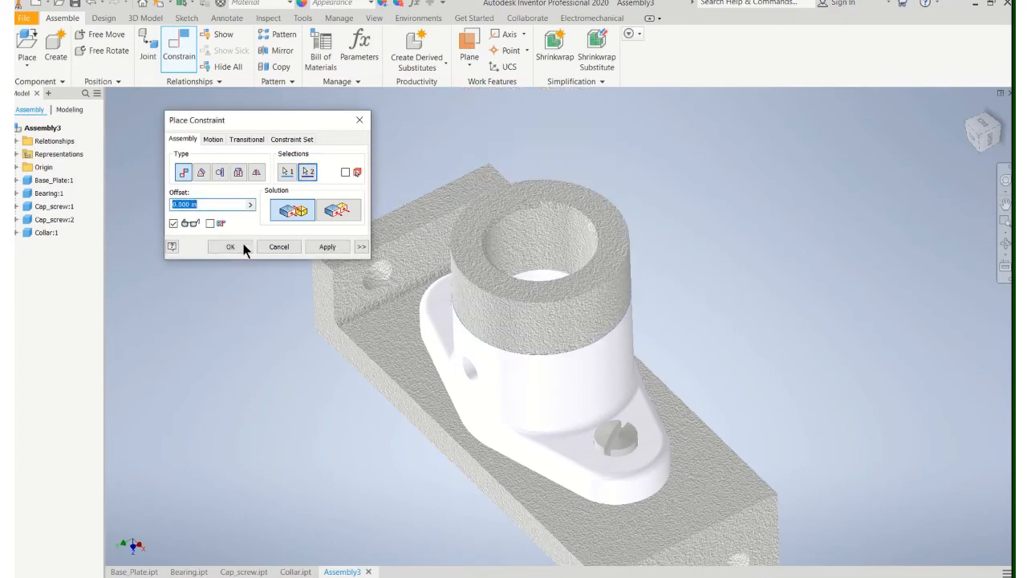
pyautogui.click(245, 251)
pyautogui.click(468, 253)
pyautogui.keyDown('shift'); pyautogui.moveTo(481, 264); pyautogui.dragTo(560, 248, button='middle'); pyautogui.keyUp('shift')
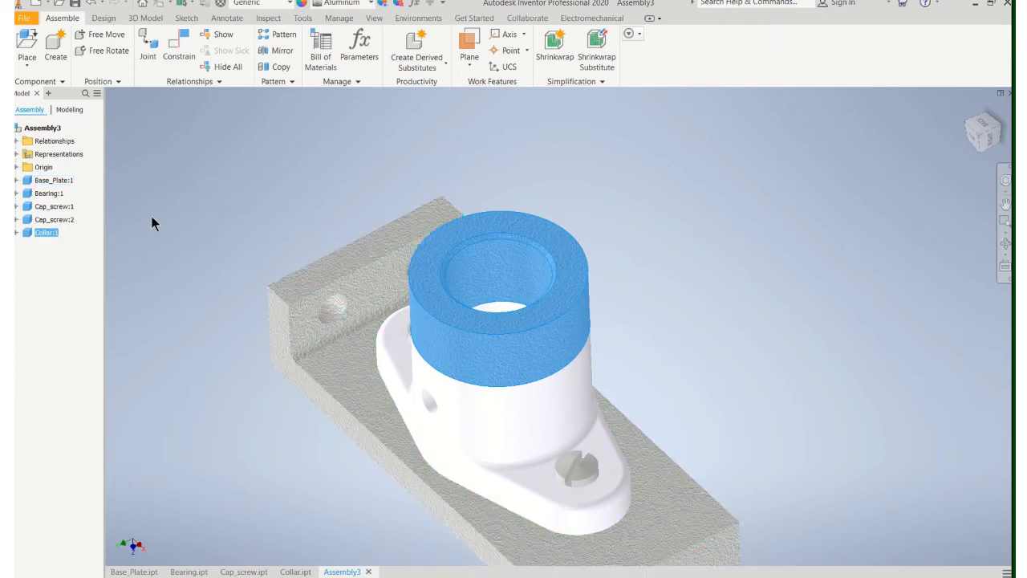
pyautogui.click(195, 240)
pyautogui.scroll(3, 195, 240)
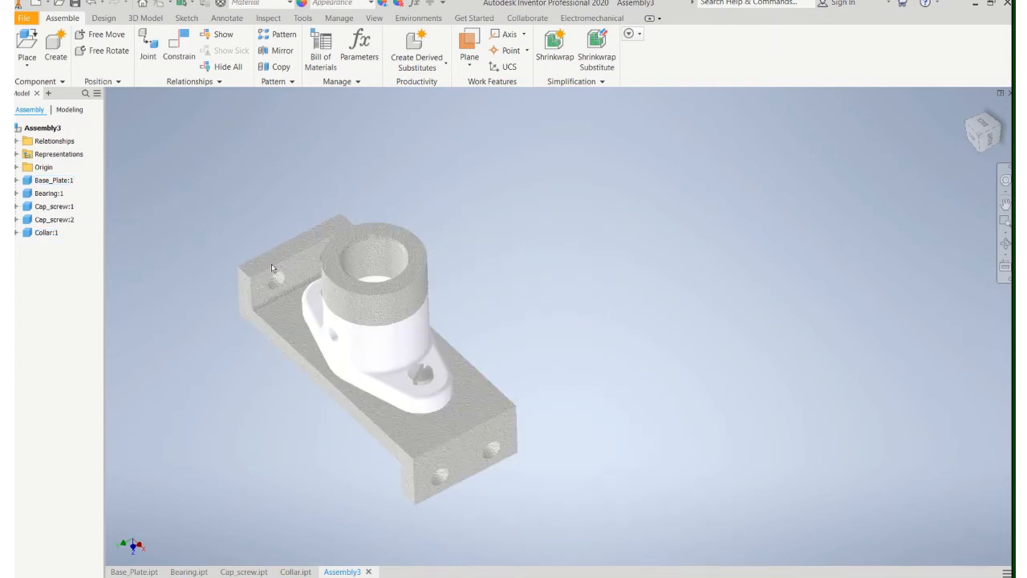
pyautogui.moveTo(201, 229); pyautogui.dragTo(327, 240, button='middle')
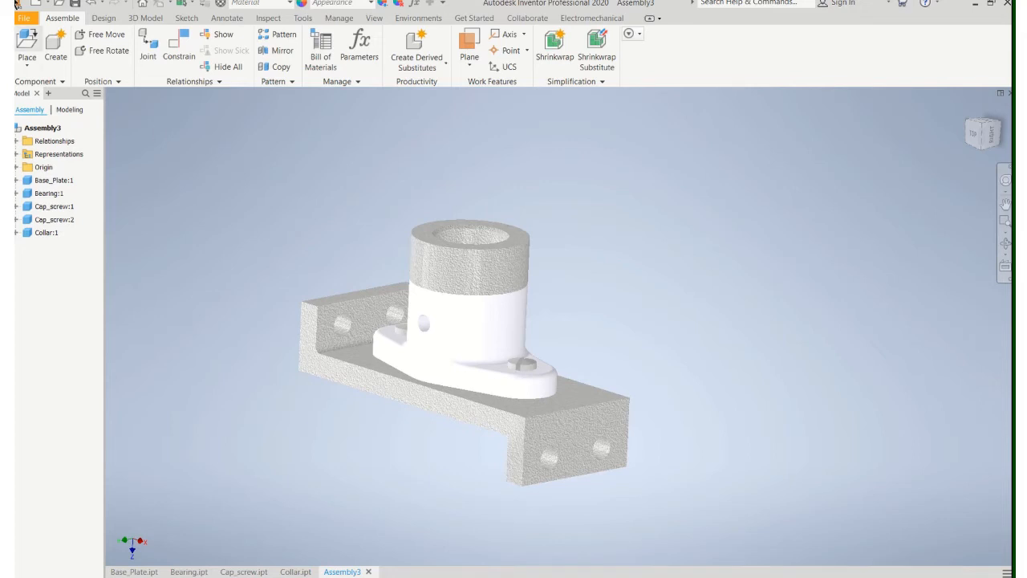
# Save the assembly under the name Shaft_Support_Assy in the Shaft Support Assy folder
pyautogui.click(27, 17)
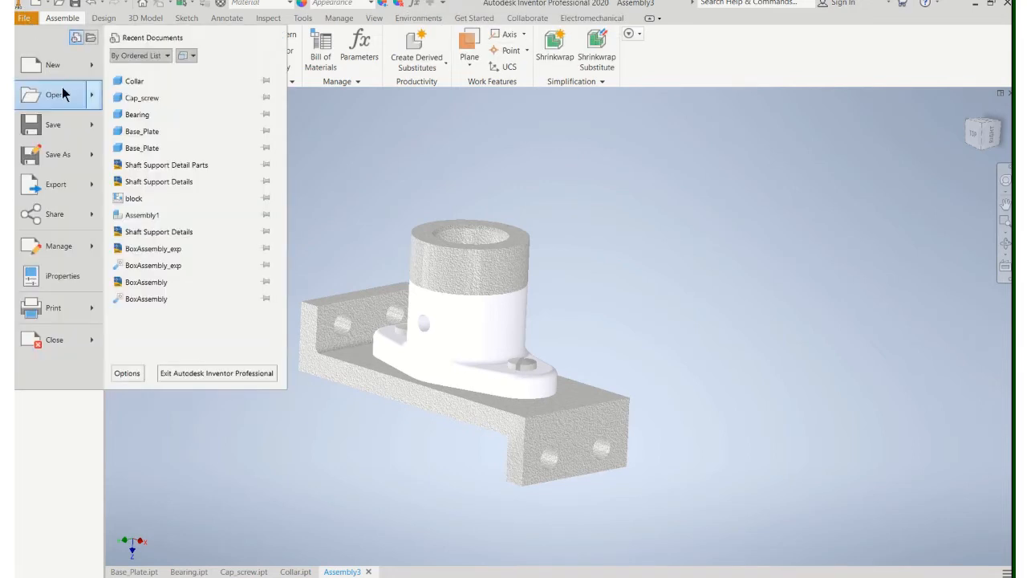
pyautogui.click(65, 154)
pyautogui.click(519, 363)
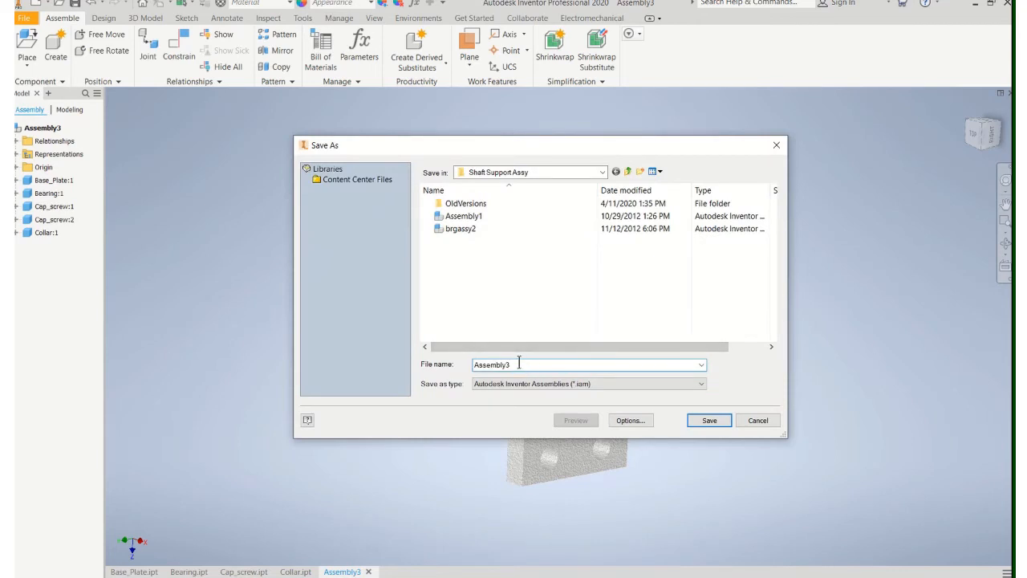
pyautogui.press('BackSpace')
pyautogui.press('BackSpace')
pyautogui.press('BackSpace')
pyautogui.press('BackSpace')
pyautogui.press('BackSpace')
pyautogui.press('BackSpace')
pyautogui.press('BackSpace')
pyautogui.press('BackSpace')
pyautogui.press('BackSpace')
pyautogui.write('Shaft')
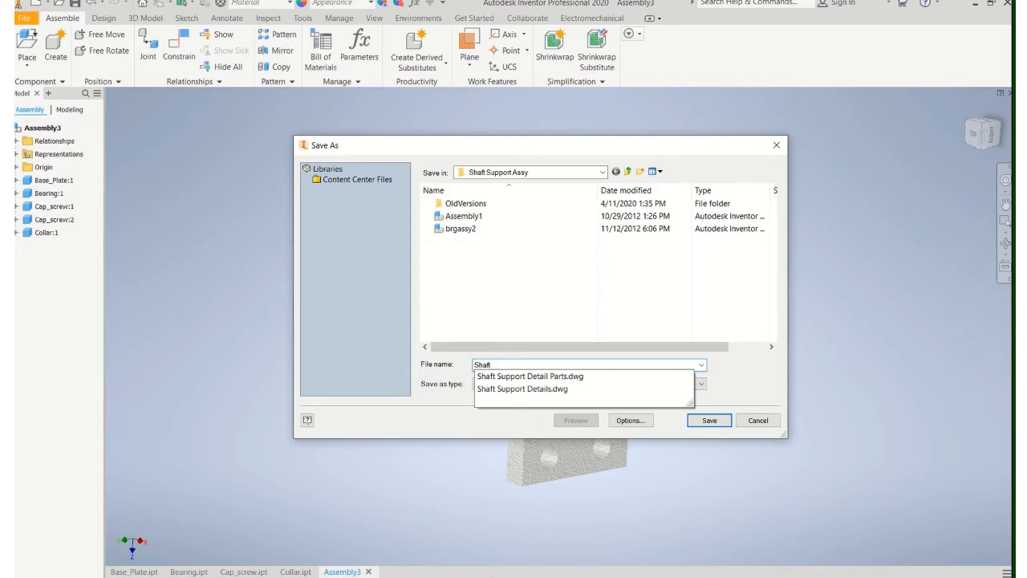
pyautogui.write('_Support_Assy')
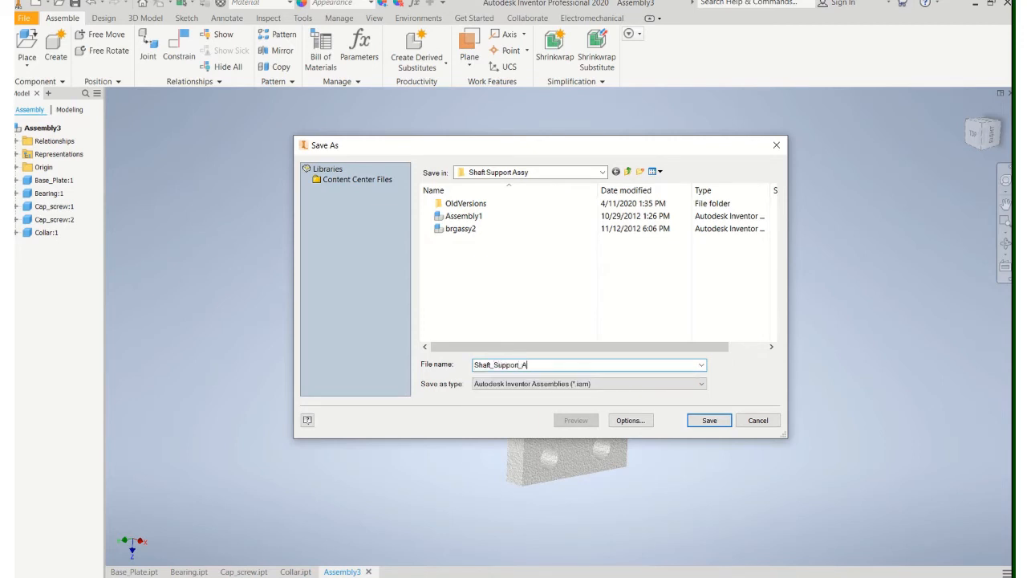
pyautogui.click(708, 420)
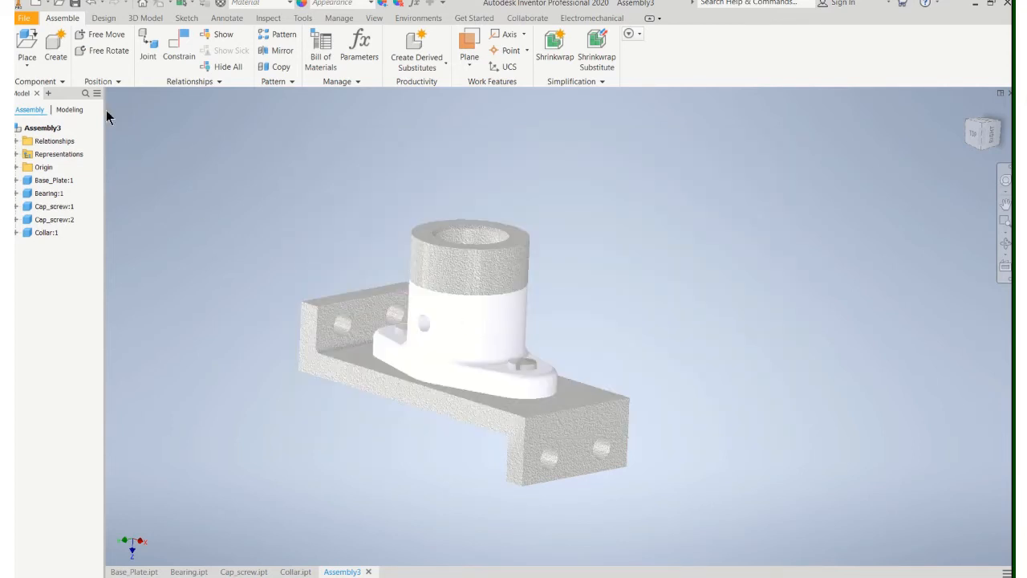
# Create a new drawing file from the English ANSI (in).dwg template
pyautogui.click(27, 18)
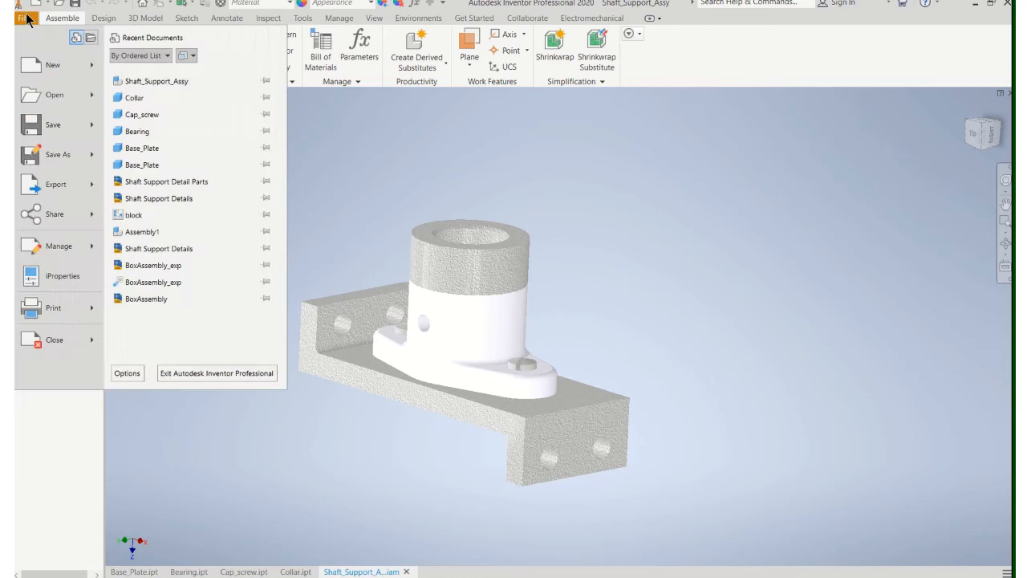
pyautogui.click(44, 64)
pyautogui.click(401, 362)
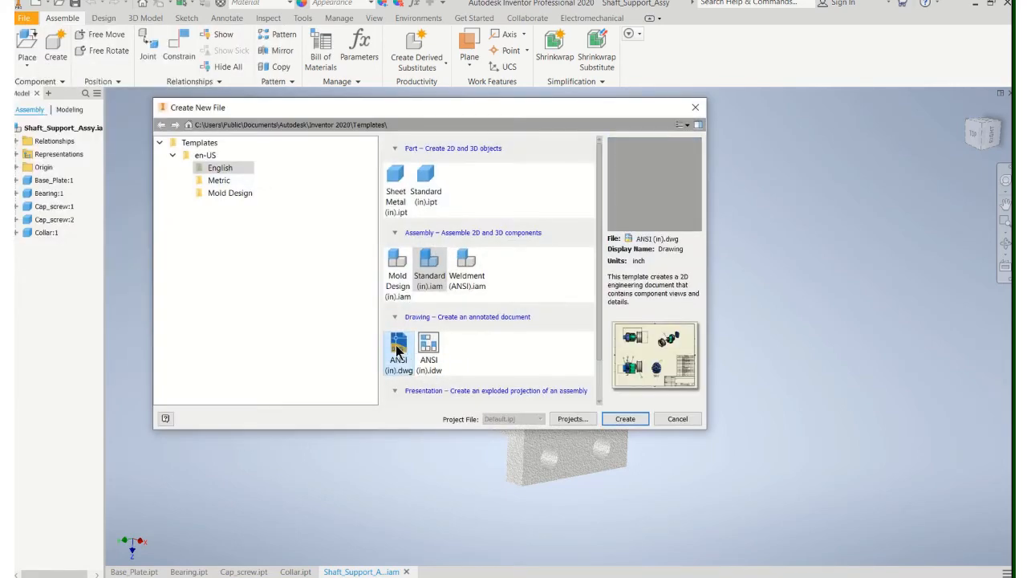
pyautogui.click(625, 420)
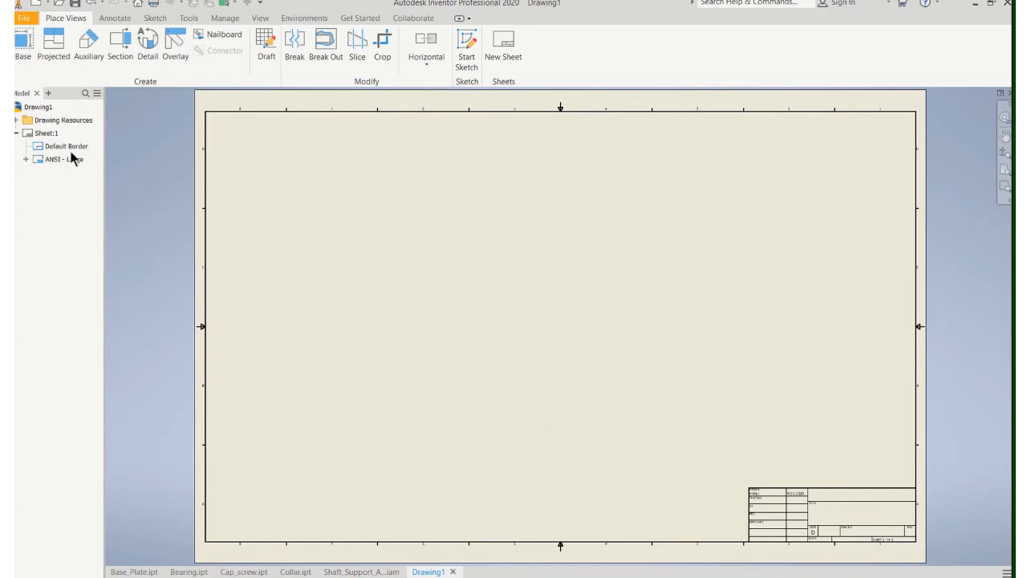
# Change the drawing sheet's size to B, keeping the landscape orientation
pyautogui.rightClick(46, 132)
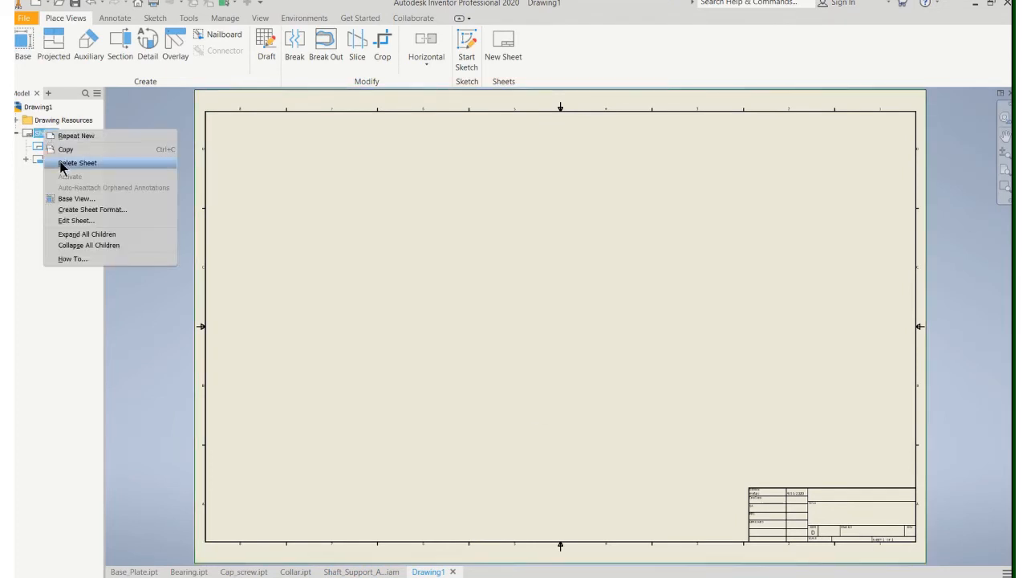
pyautogui.click(78, 220)
pyautogui.click(161, 175)
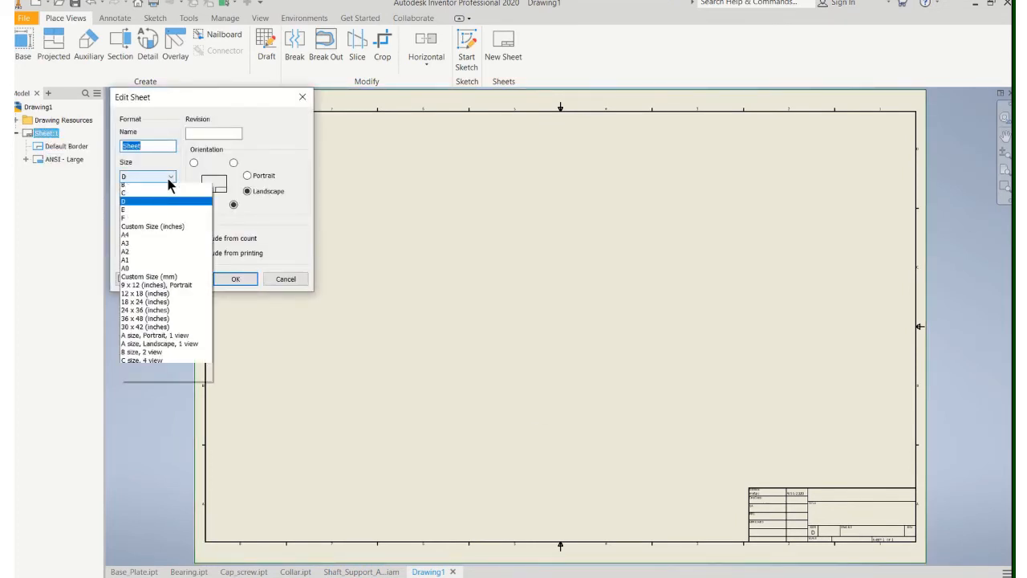
pyautogui.click(151, 193)
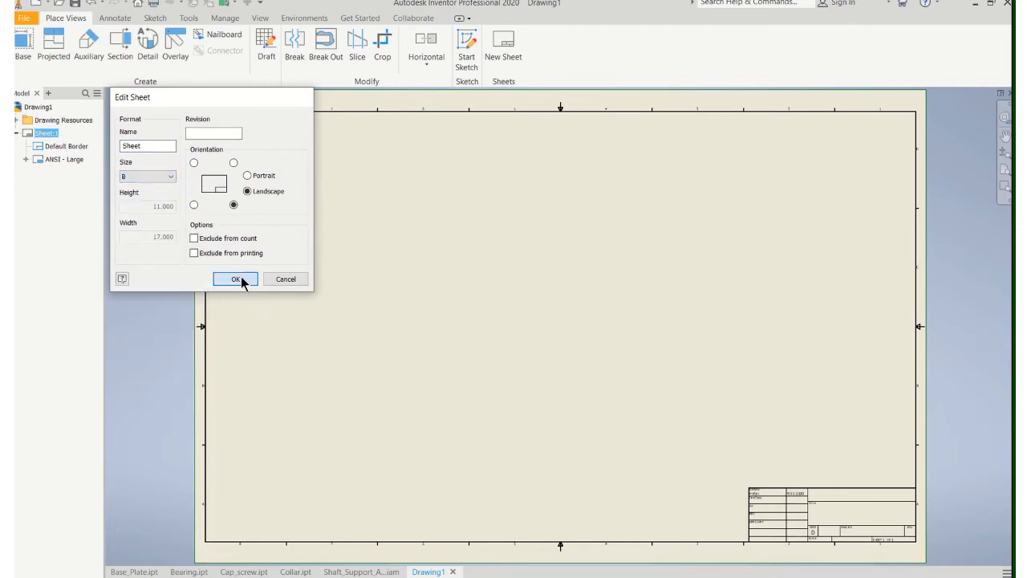
pyautogui.click(243, 280)
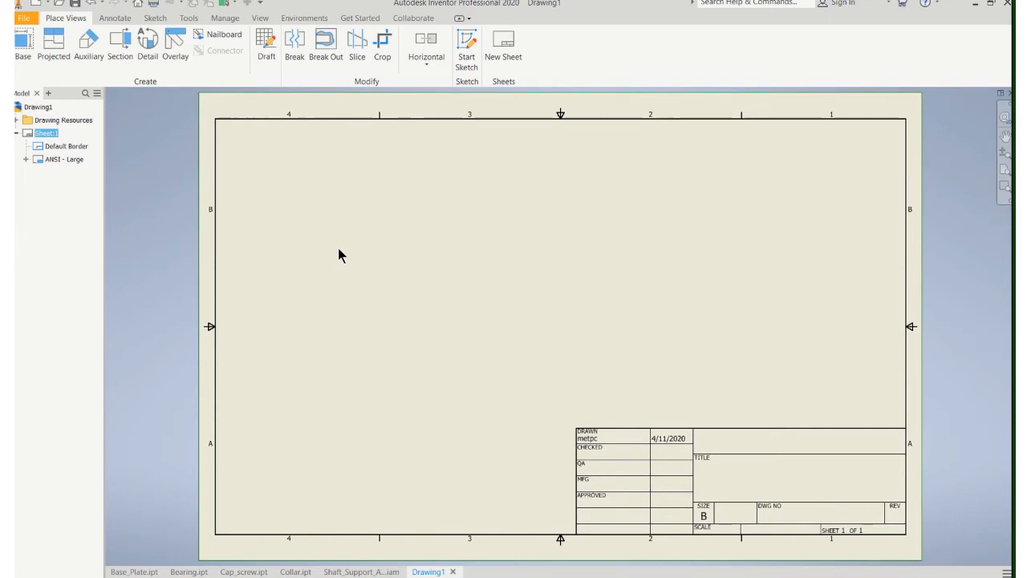
# Start a base view on the sheet using Shaft_Support_Assy.iam as the source file
pyautogui.click(21, 43)
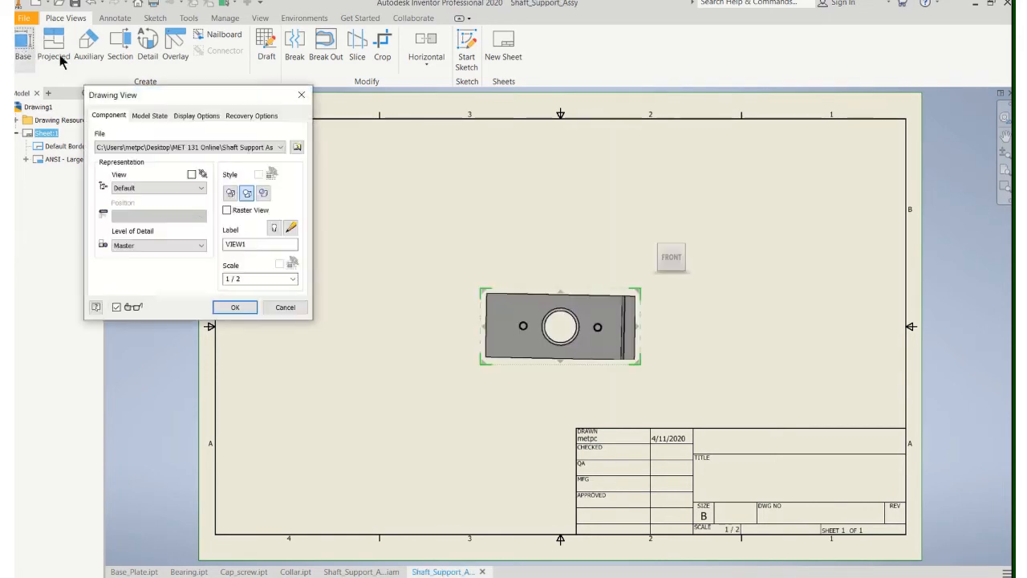
pyautogui.click(281, 149)
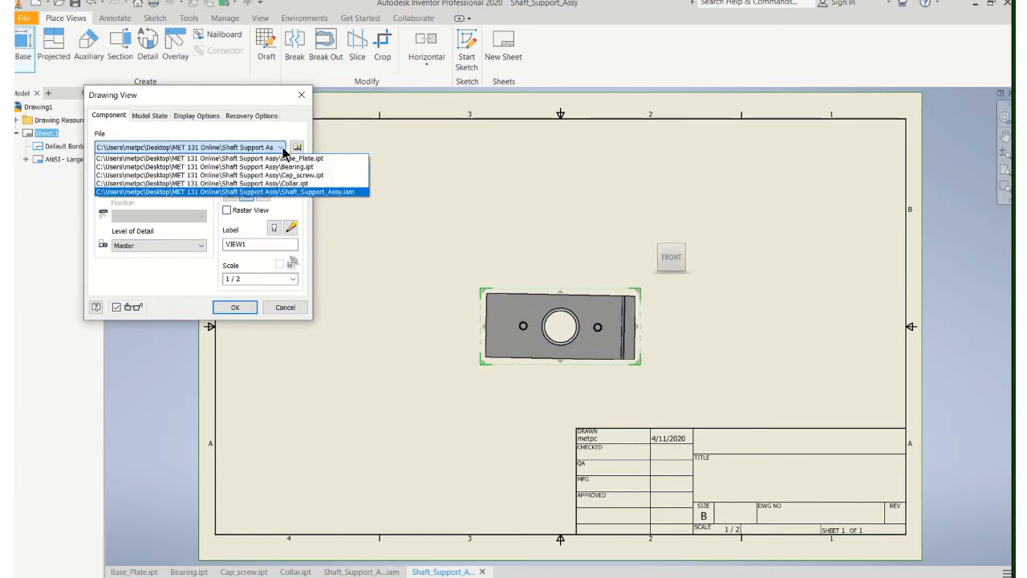
pyautogui.click(291, 192)
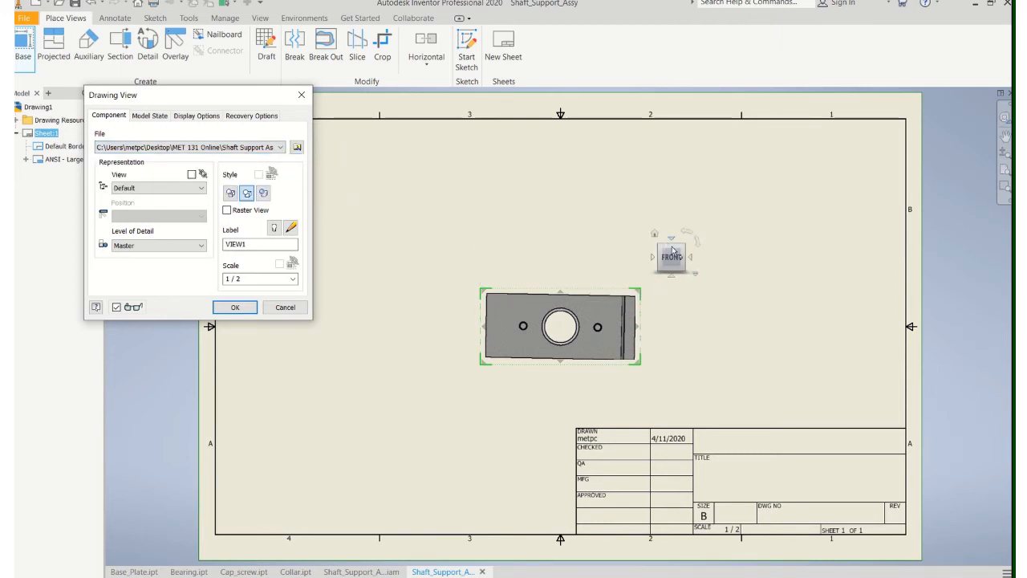
# Give the base view a custom pictorial orientation with the collar pointing up and both cap screws visible above the base plate
pyautogui.click(673, 277)
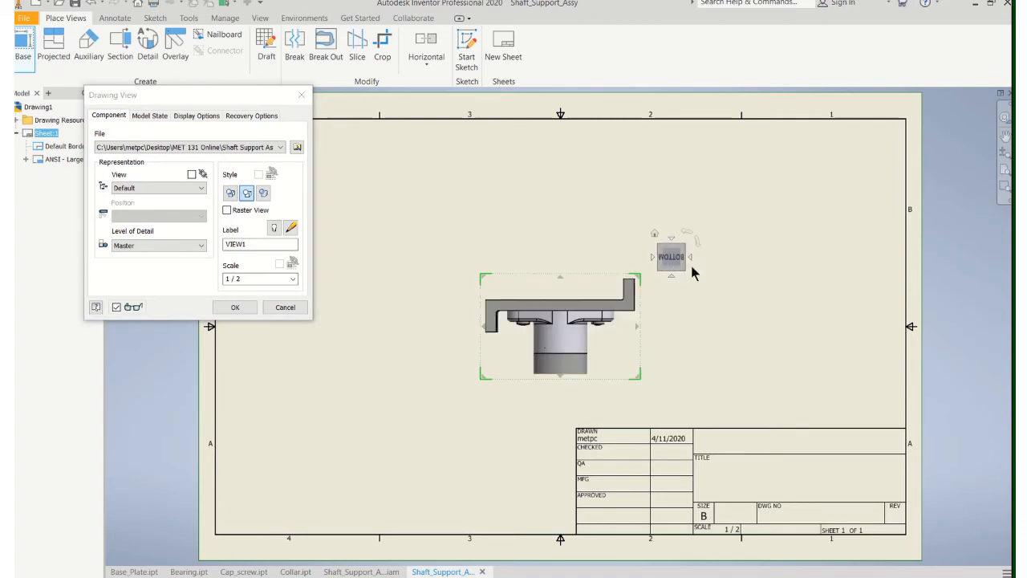
pyautogui.click(692, 260)
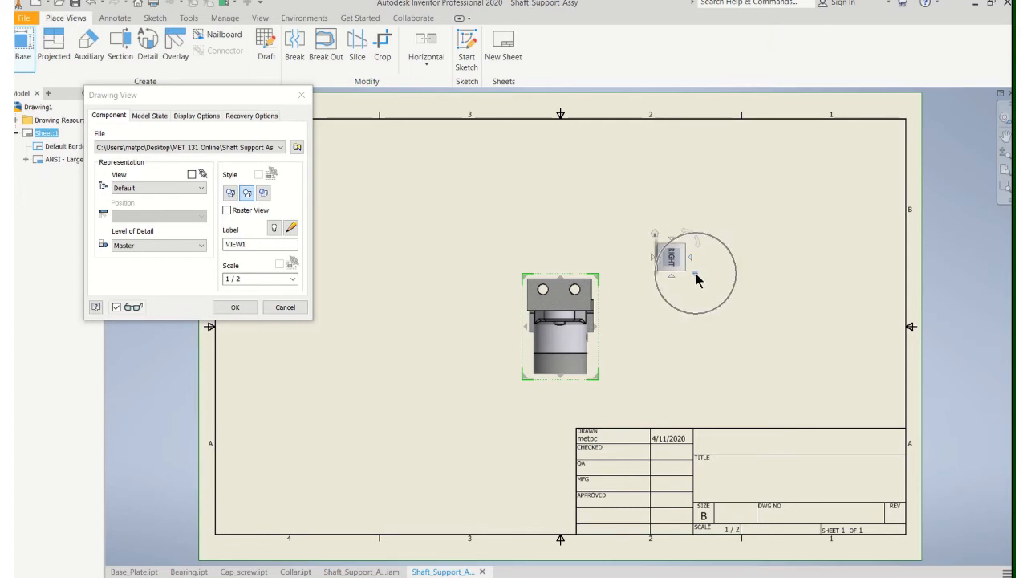
pyautogui.click(694, 275)
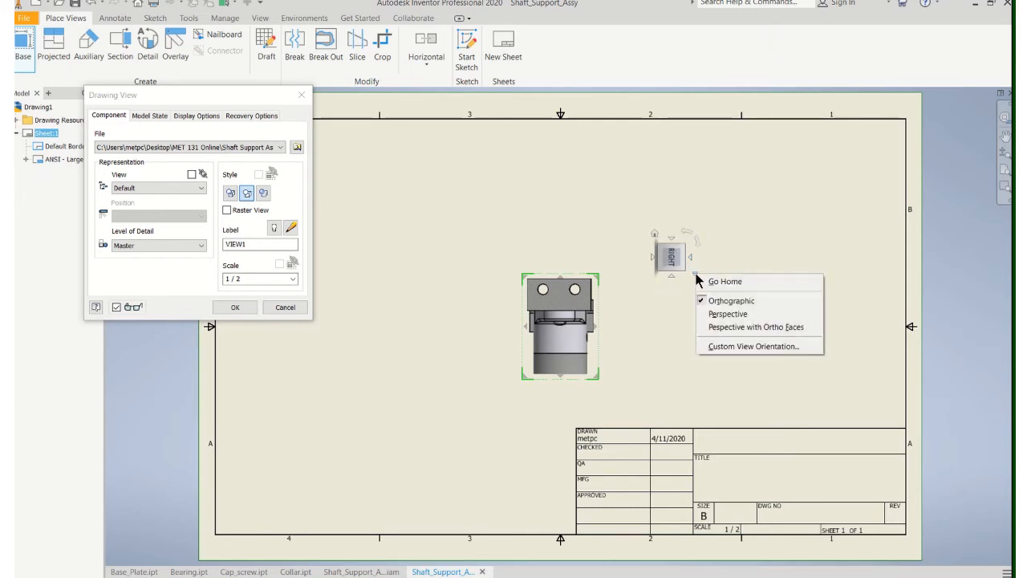
pyautogui.click(738, 347)
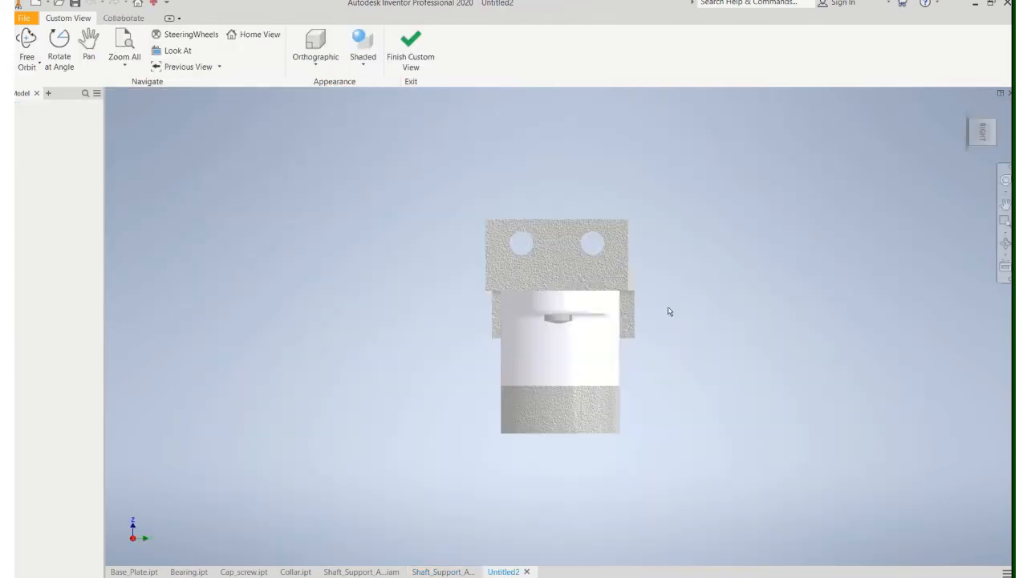
pyautogui.keyDown('shift'); pyautogui.moveTo(601, 296); pyautogui.dragTo(513, 294, button='middle'); pyautogui.keyUp('shift')
pyautogui.scroll(3, 533, 288)
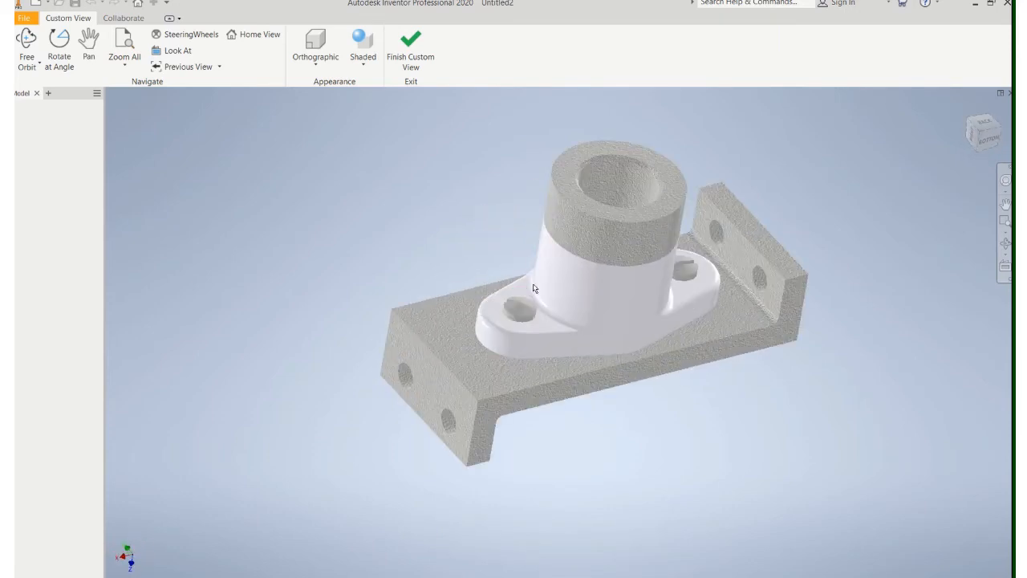
pyautogui.moveTo(571, 321); pyautogui.dragTo(547, 331, button='middle')
pyautogui.scroll(-3, 547, 331)
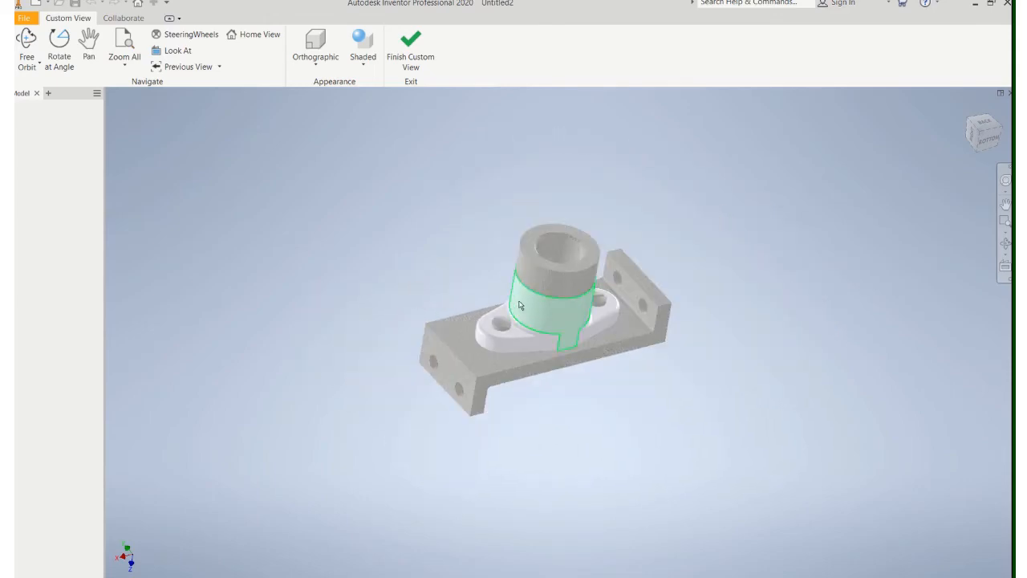
pyautogui.scroll(3, 525, 291)
pyautogui.keyDown('shift'); pyautogui.moveTo(524, 291); pyautogui.dragTo(498, 276, button='middle'); pyautogui.keyUp('shift')
pyautogui.scroll(-3, 532, 298)
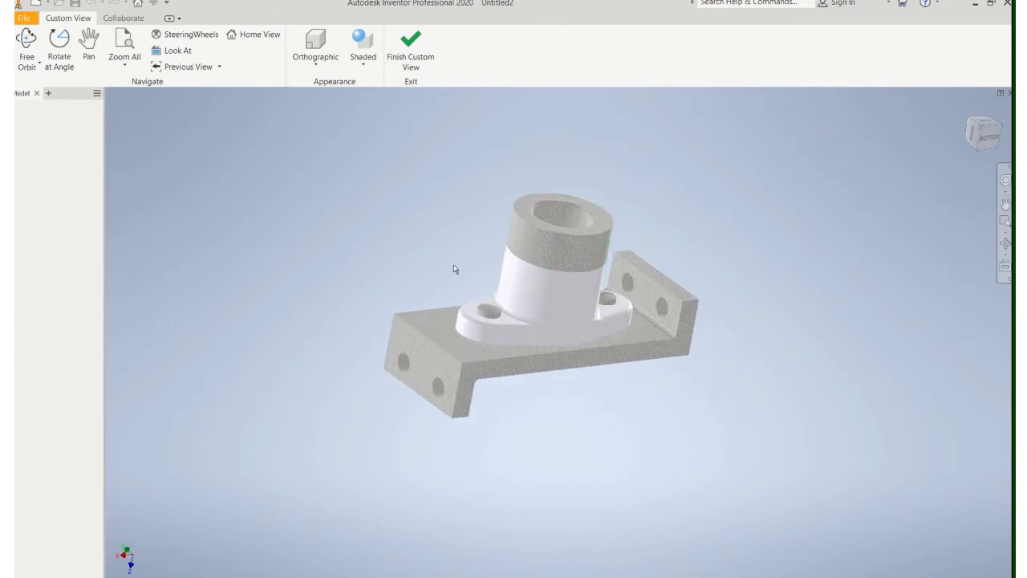
pyautogui.click(409, 44)
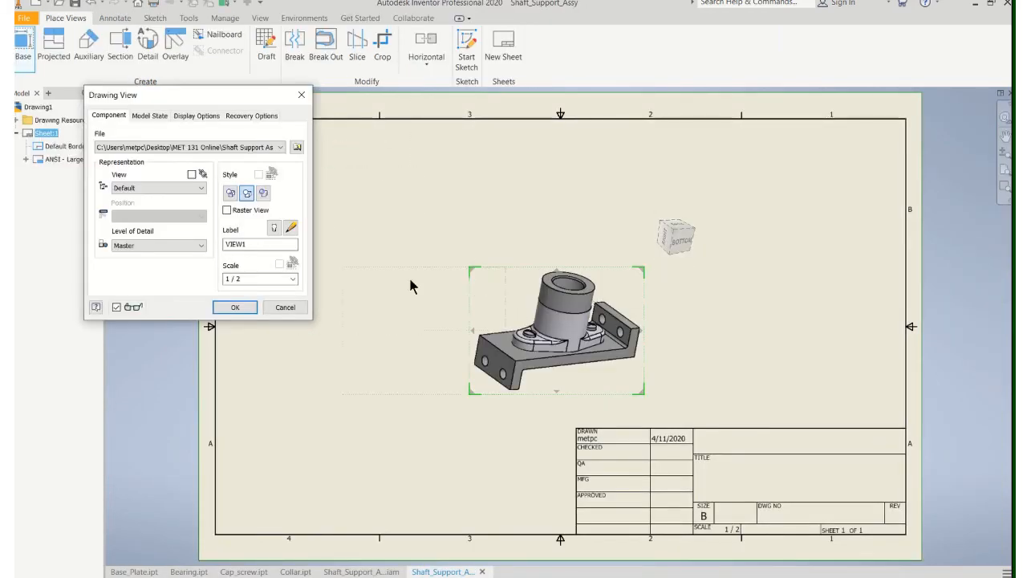
# Set the base view's scale to 1:1, place it, and move it toward the sheet's upper-left area, clear of the title block
pyautogui.click(294, 278)
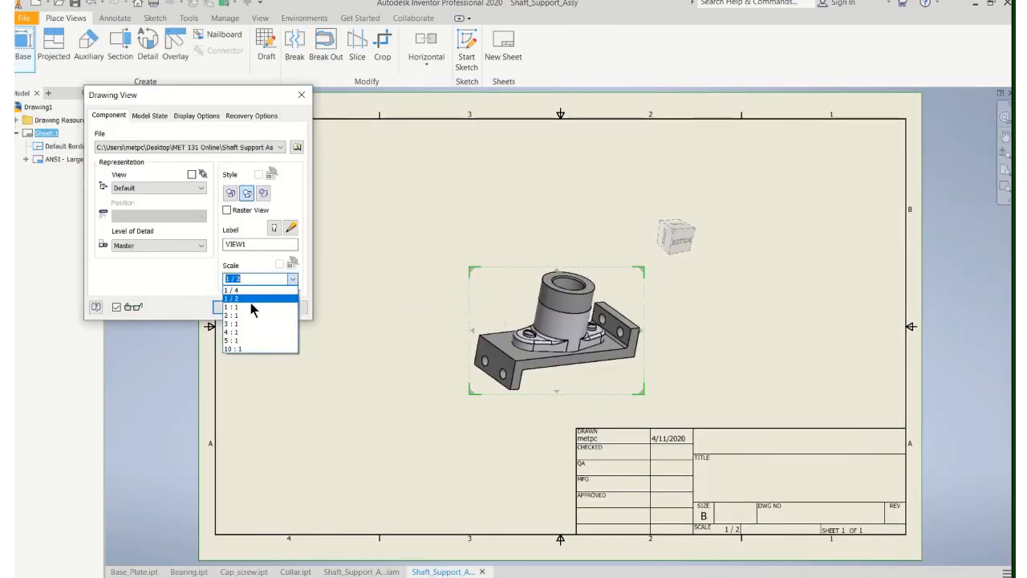
pyautogui.click(254, 308)
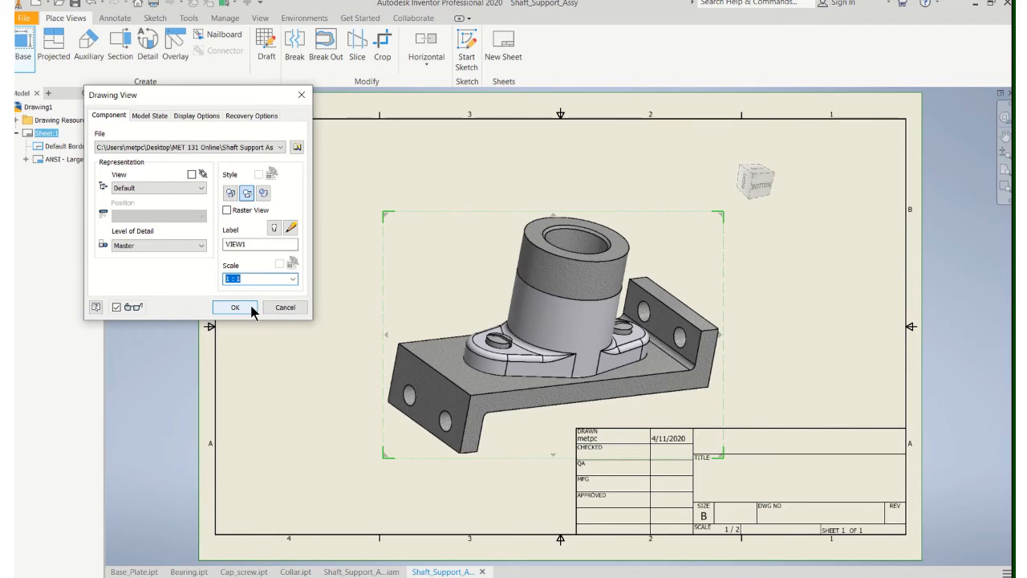
pyautogui.click(250, 308)
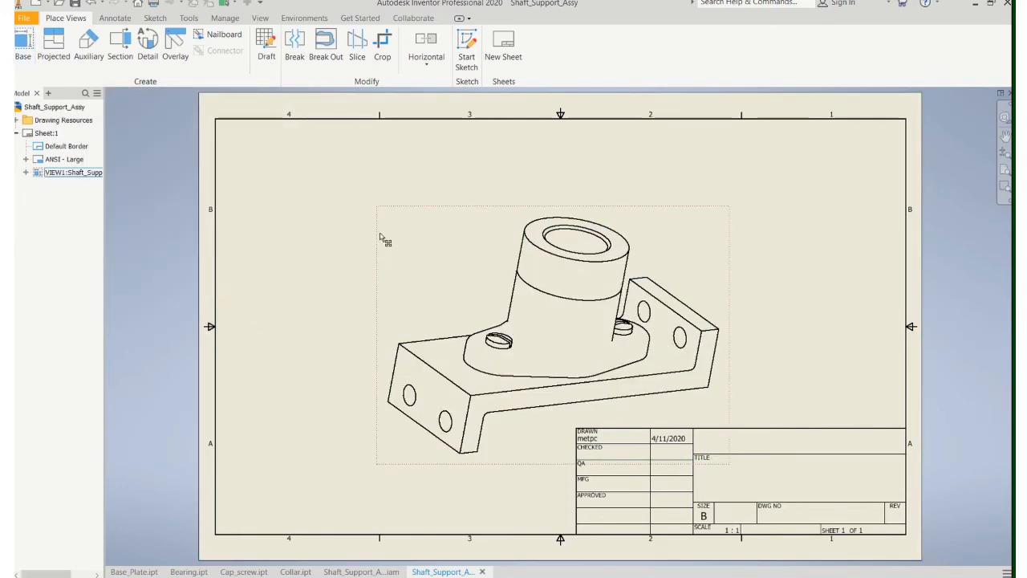
pyautogui.moveTo(377, 233); pyautogui.dragTo(308, 176)
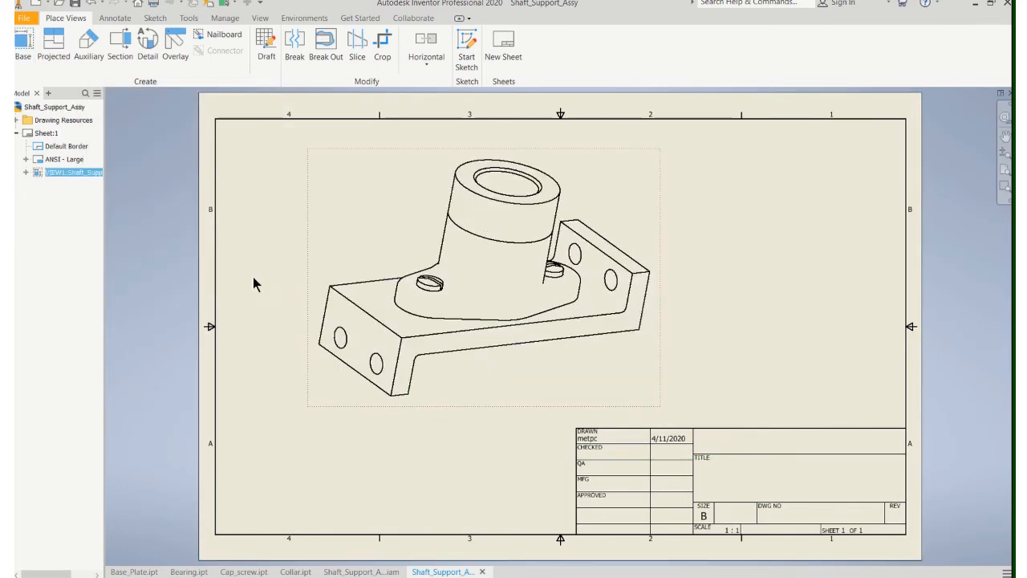
# Set the pictorial view's display style to shaded and shift the view slightly toward the sheet's left border
pyautogui.rightClick(443, 406)
pyautogui.click(439, 438)
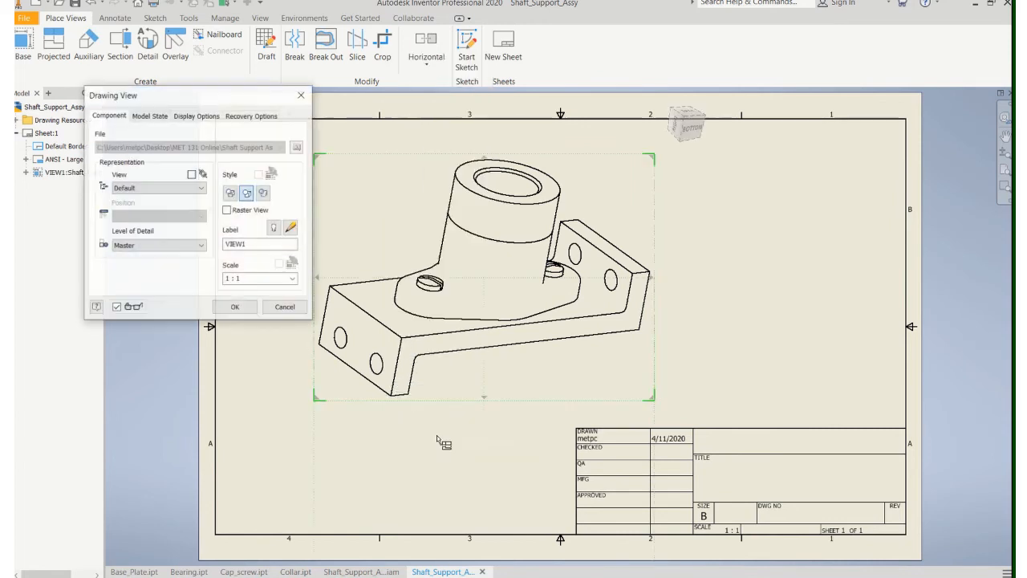
pyautogui.click(264, 195)
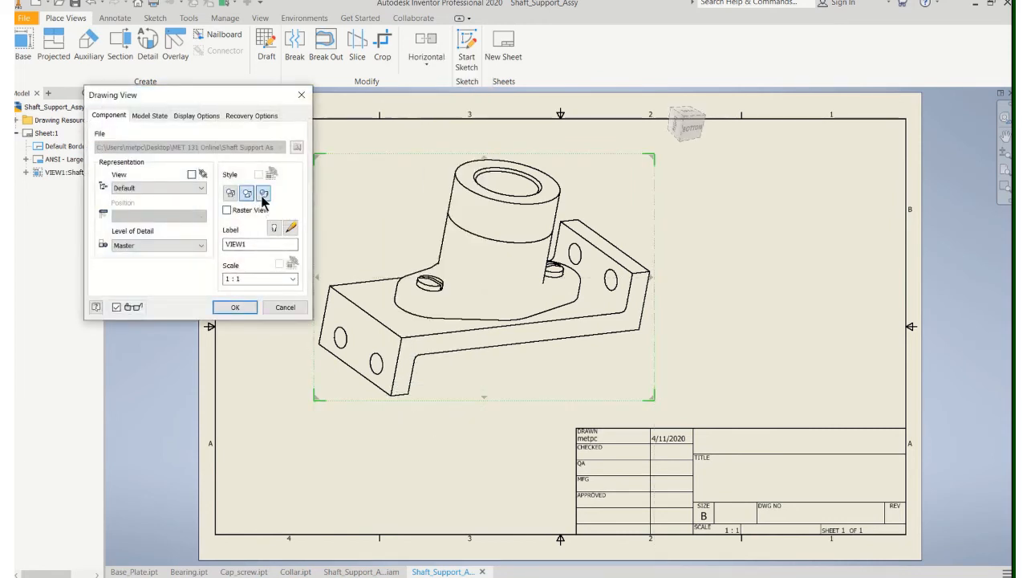
pyautogui.click(242, 308)
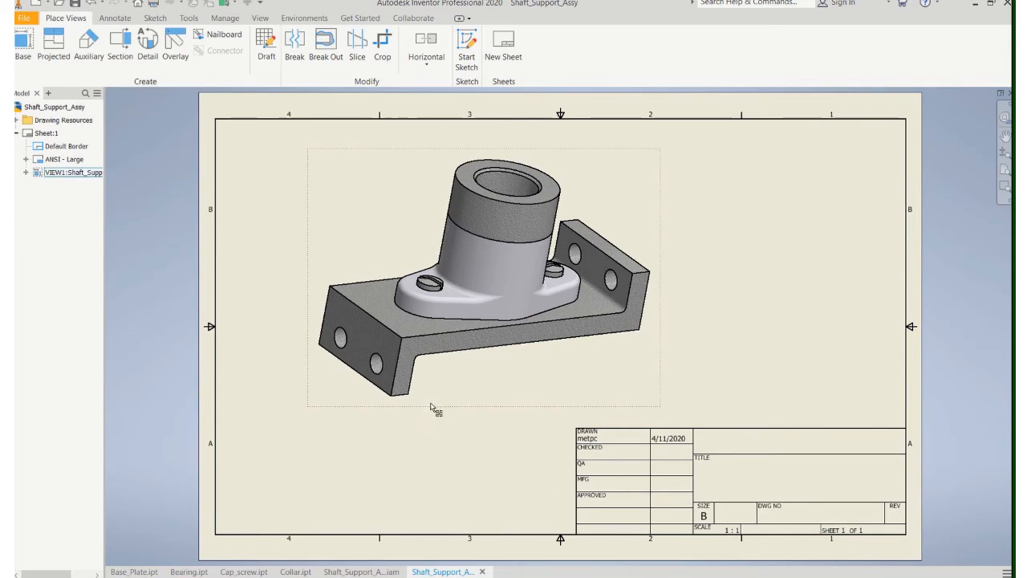
pyautogui.moveTo(431, 404); pyautogui.dragTo(414, 408)
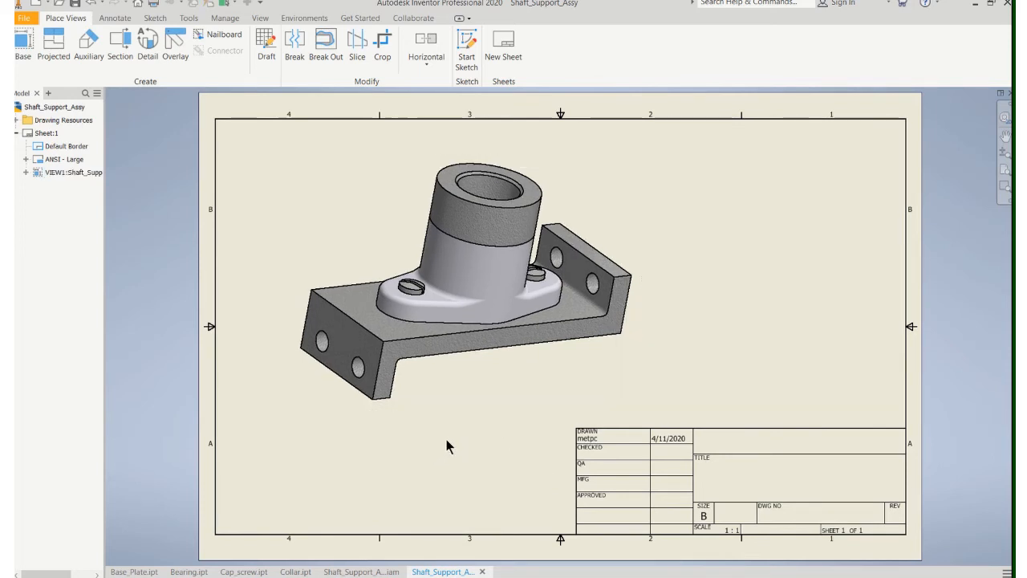
pyautogui.click(425, 410)
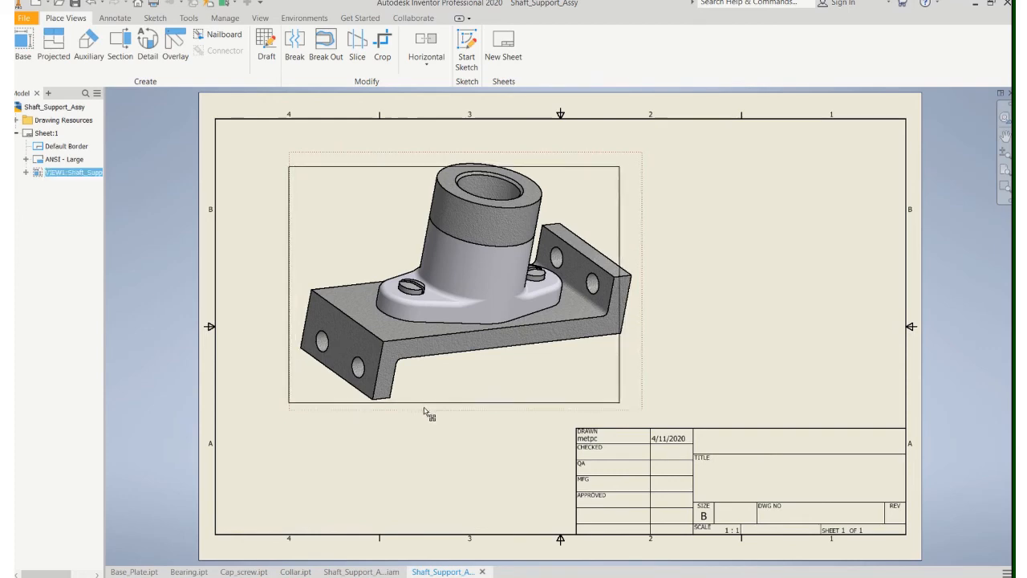
# Attach a balloon to the collar's top edge using the structured, first-level BOM, and place it above and right of the collar
pyautogui.scroll(-3, 436, 440)
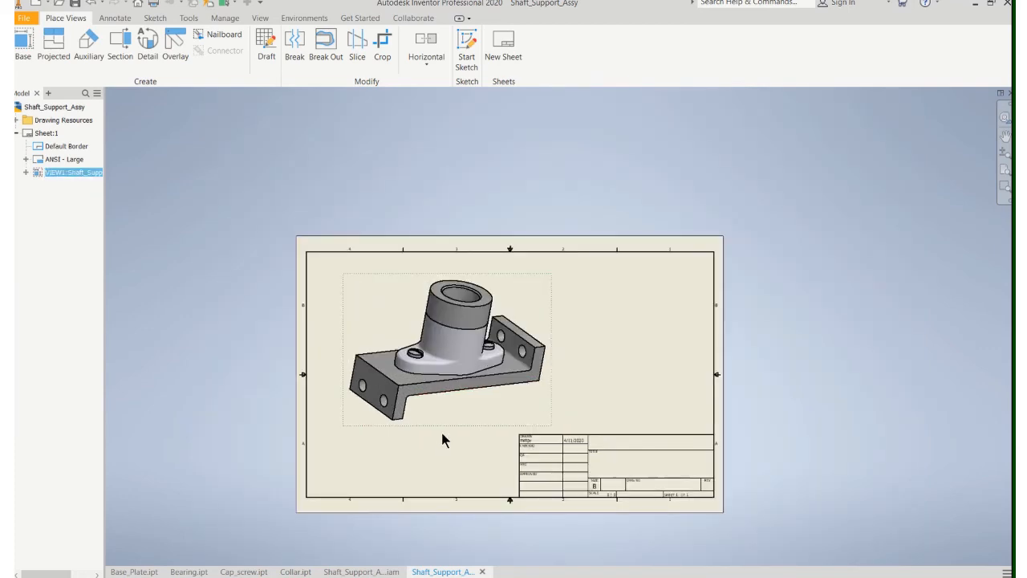
pyautogui.scroll(5, 444, 437)
pyautogui.scroll(-4, 444, 437)
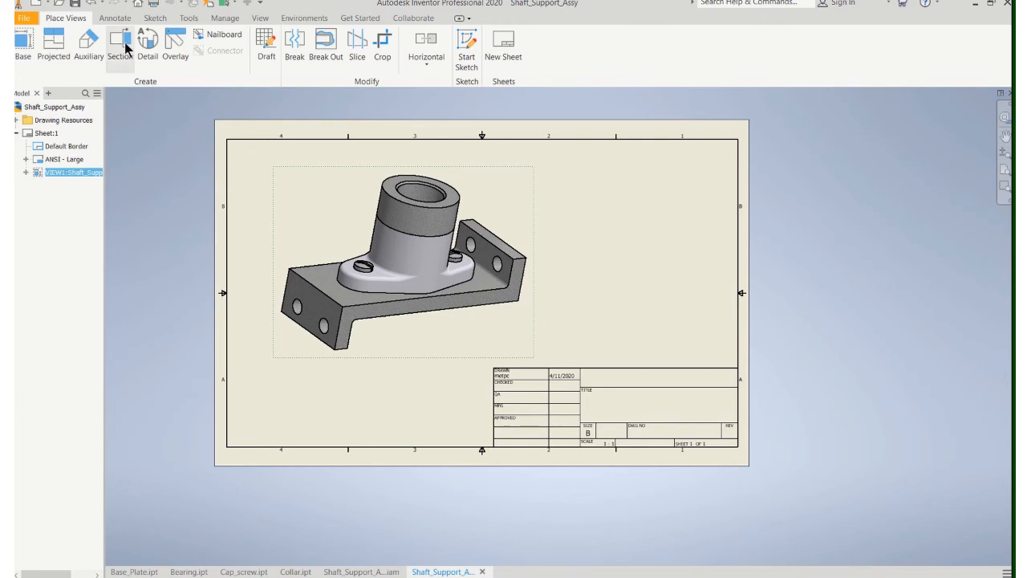
pyautogui.click(115, 19)
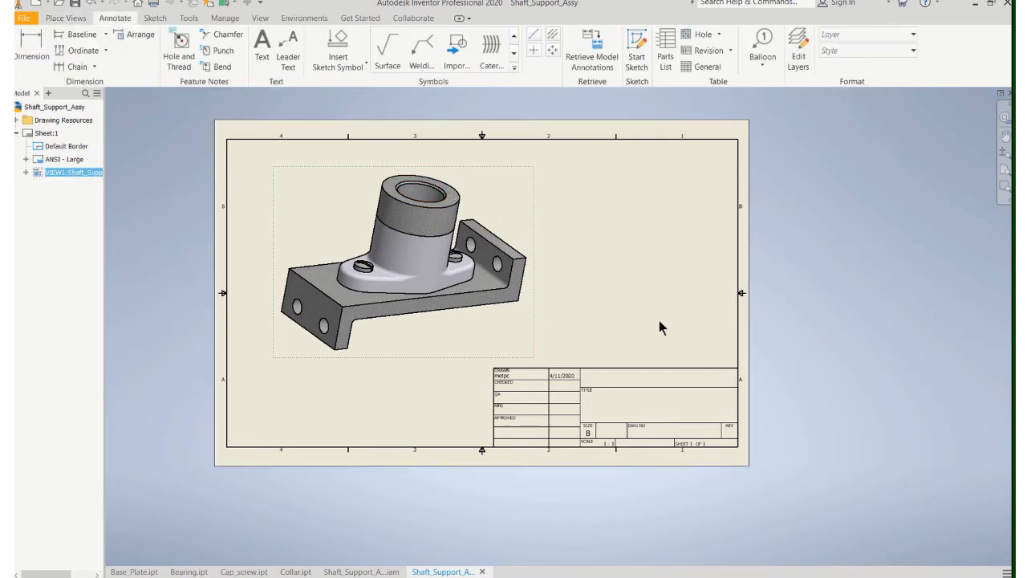
pyautogui.click(762, 48)
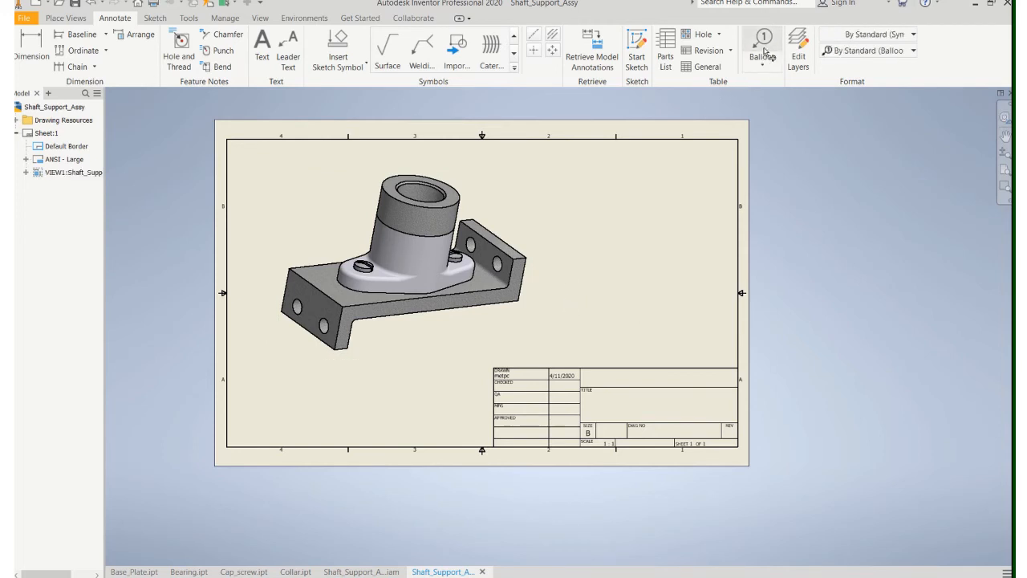
pyautogui.click(427, 180)
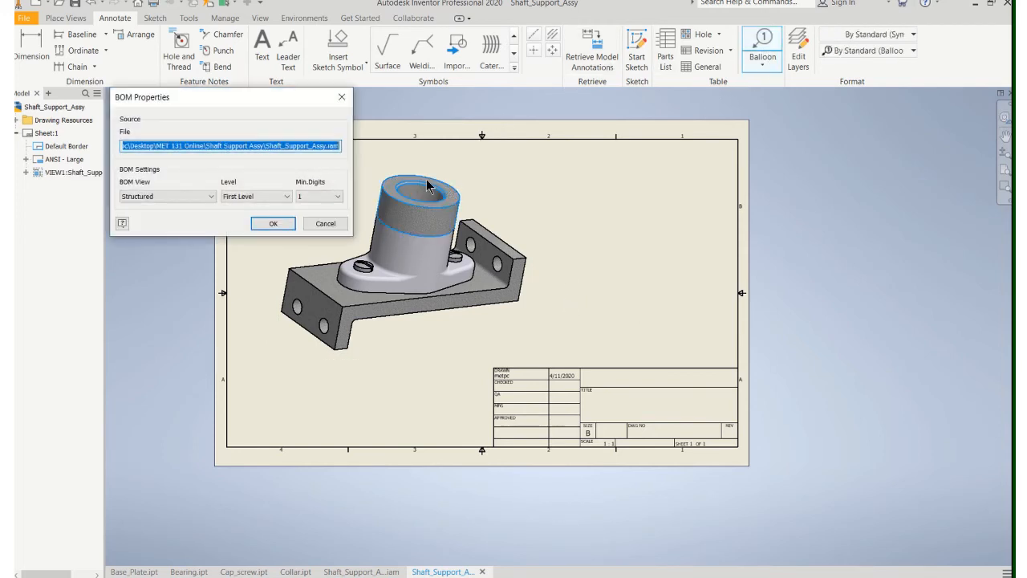
pyautogui.click(283, 223)
pyautogui.click(257, 211)
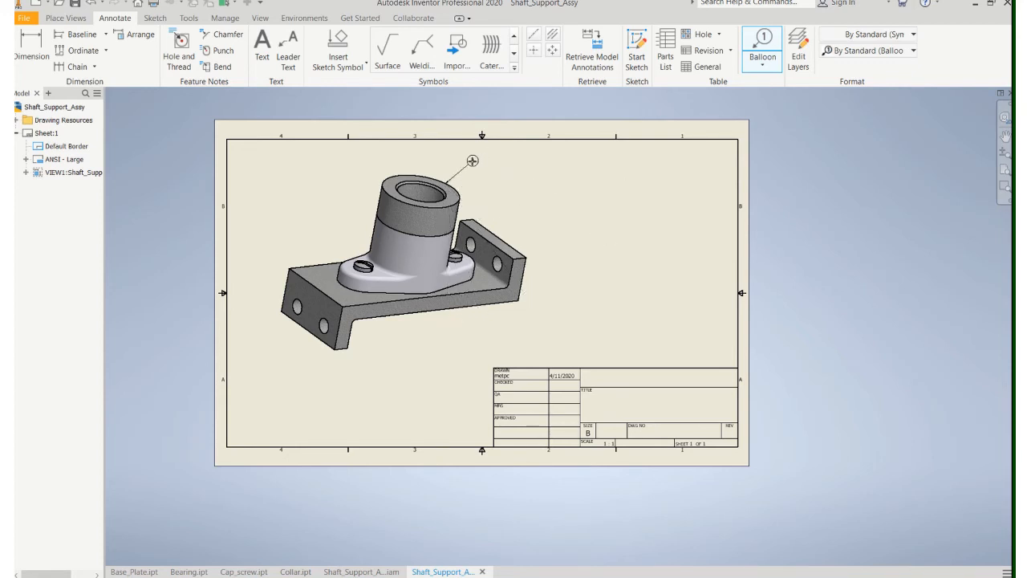
pyautogui.click(473, 161)
pyautogui.rightClick(473, 160)
pyautogui.click(516, 160)
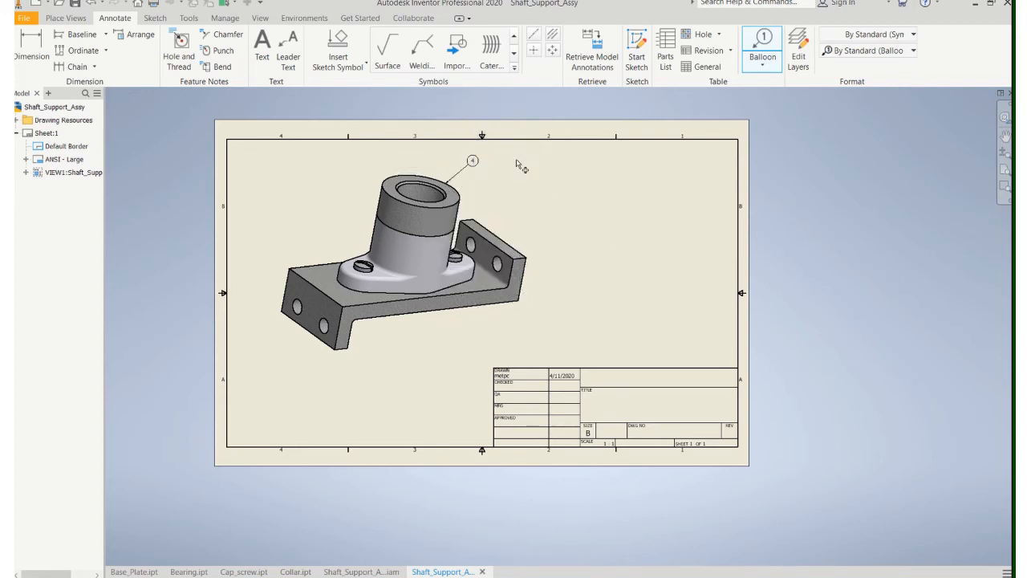
# Add balloons to the base plate's rear flange, placed above it, and to the bearing's cylindrical body, placed to its left
pyautogui.click(491, 232)
pyautogui.click(512, 193)
pyautogui.rightClick(512, 193)
pyautogui.click(549, 192)
pyautogui.click(375, 234)
pyautogui.click(342, 211)
pyautogui.rightClick(342, 211)
pyautogui.click(386, 213)
# Add a balloon to the left cap screw, placing it up and left of the screw beside the bearing's balloon
pyautogui.click(362, 265)
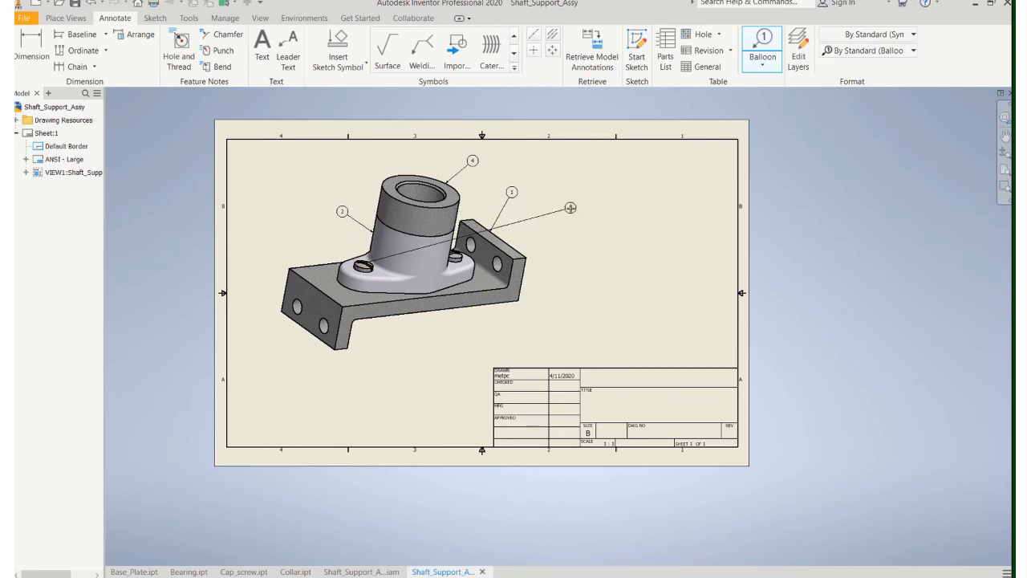
pyautogui.press('Escape')
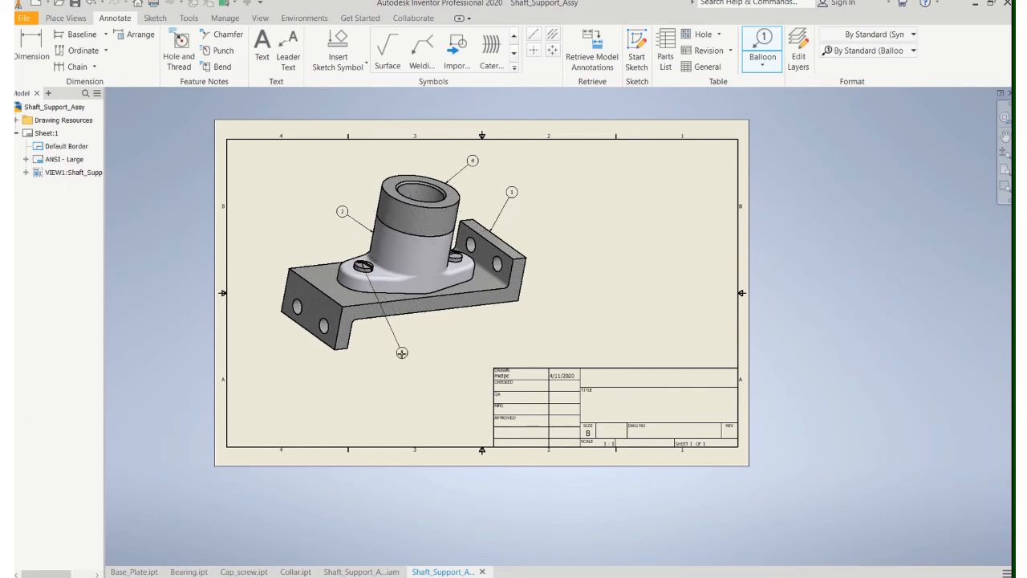
pyautogui.rightClick(317, 228)
pyautogui.click(360, 231)
# Create a structured, first-level parts list from the assembly view and place it directly above the title block against the right border
pyautogui.scroll(3, 376, 276)
pyautogui.scroll(-4, 370, 272)
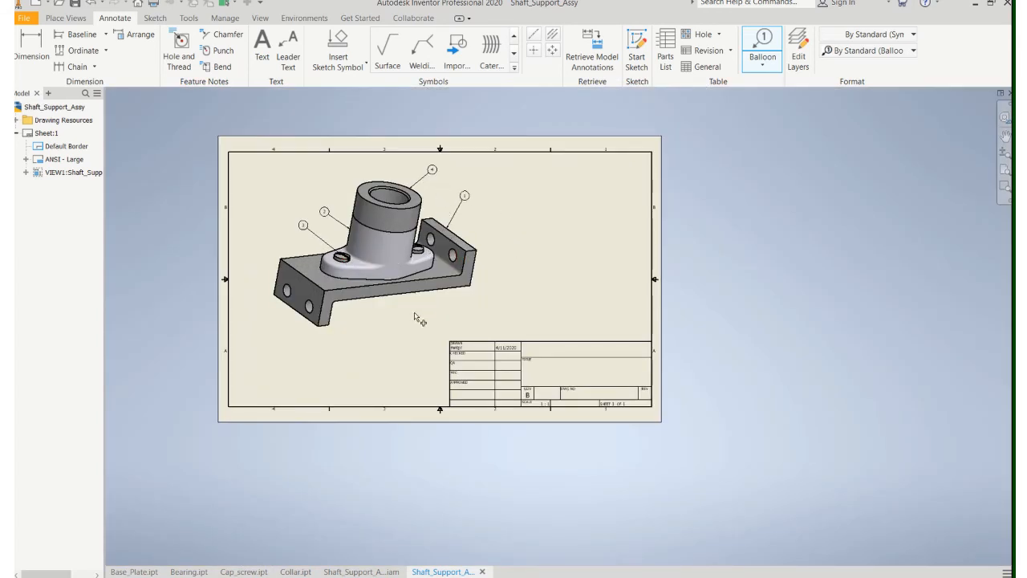
pyautogui.moveTo(454, 317); pyautogui.dragTo(480, 324, button='middle')
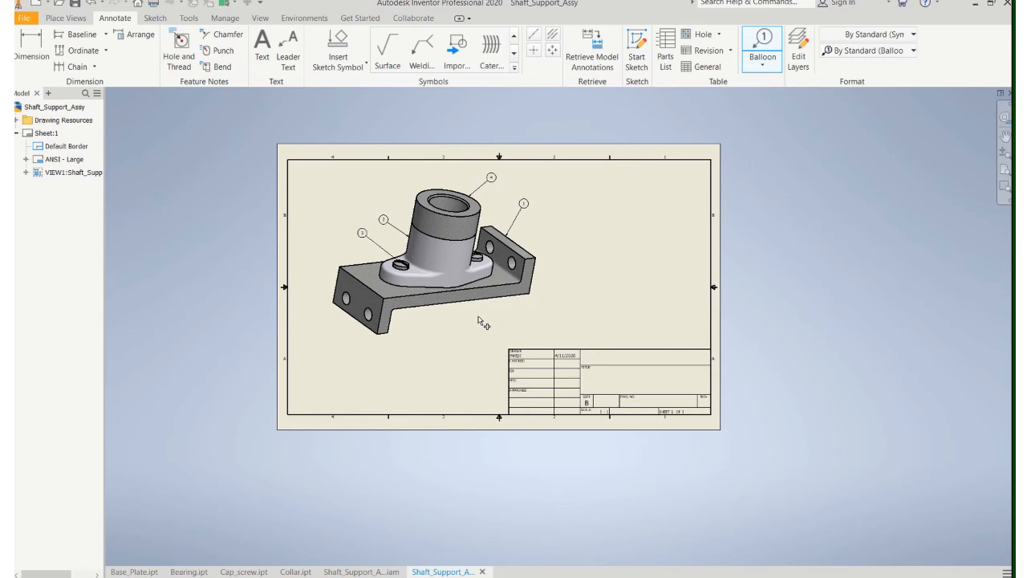
pyautogui.click(673, 48)
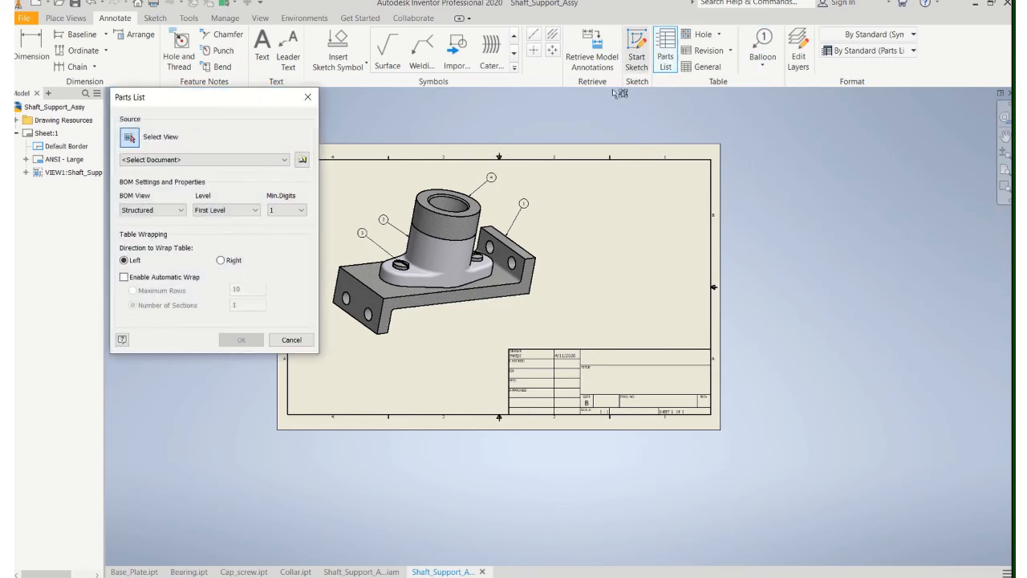
pyautogui.click(515, 192)
pyautogui.click(255, 340)
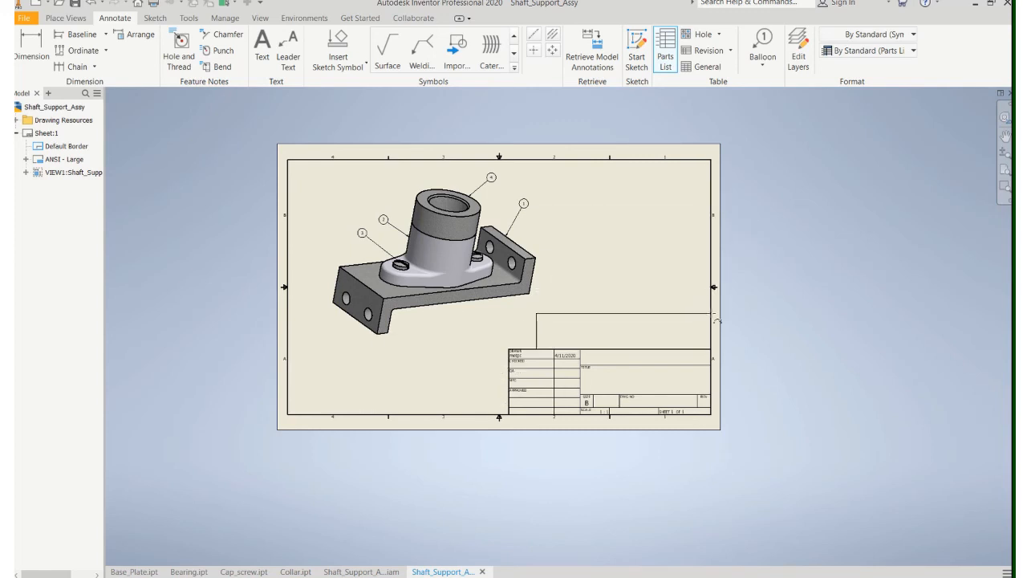
pyautogui.click(717, 320)
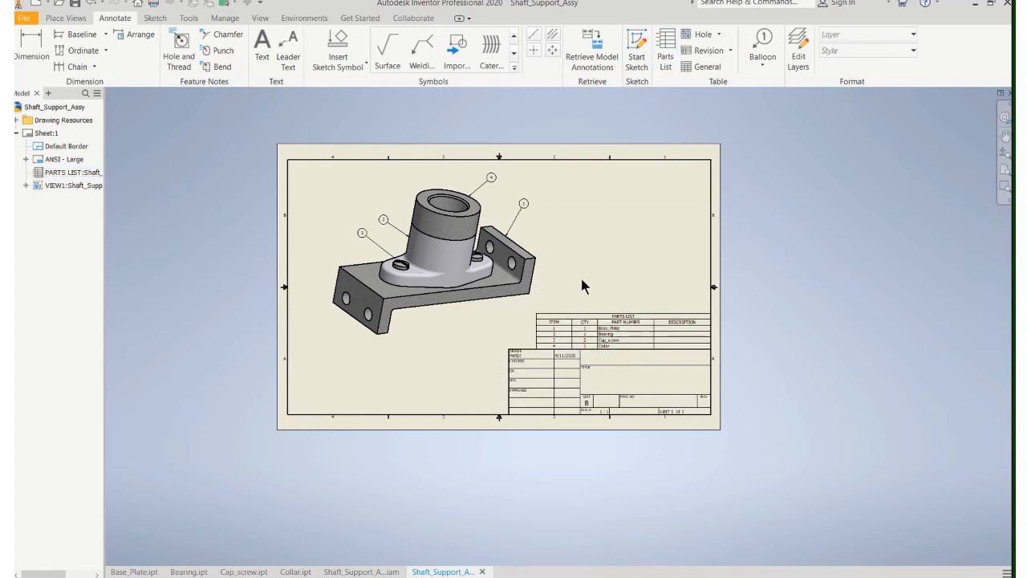
# Open the parts list for editing and enter BASE PLATE as the description of the Base_Plate item
pyautogui.scroll(2, 583, 286)
pyautogui.scroll(-2, 532, 220)
pyautogui.click(566, 267)
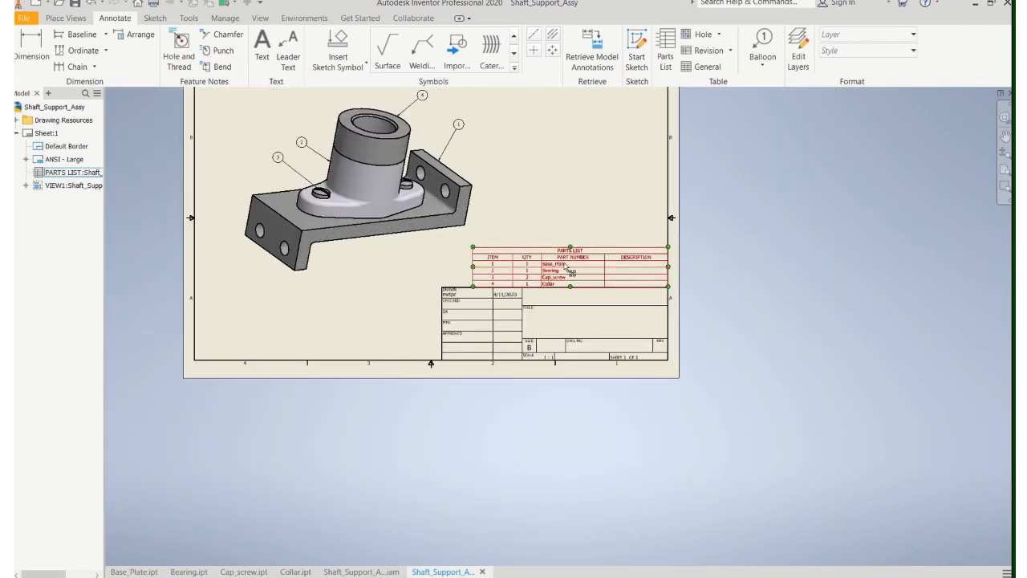
pyautogui.scroll(2, 565, 265)
pyautogui.scroll(-2, 519, 213)
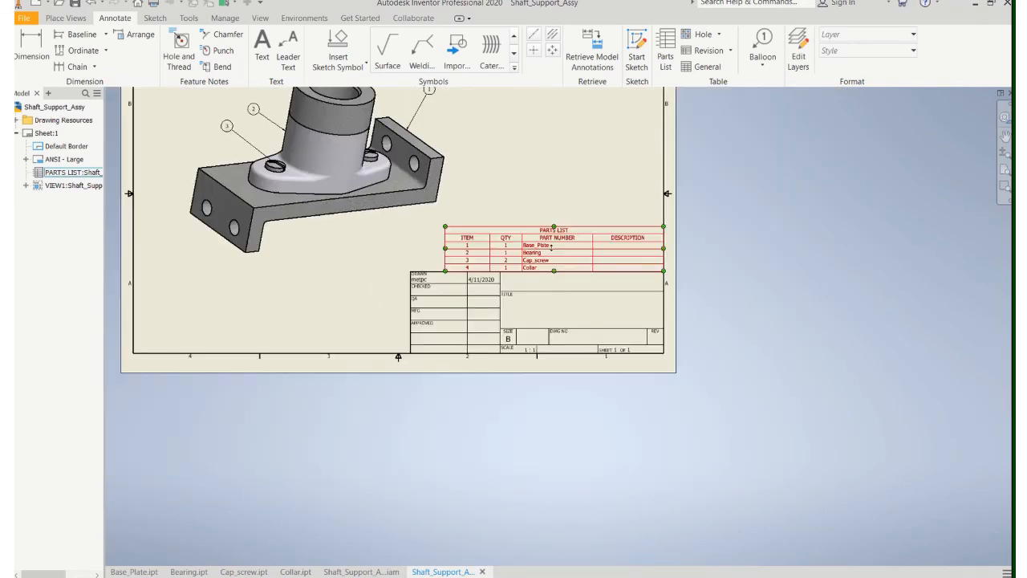
pyautogui.scroll(2, 546, 252)
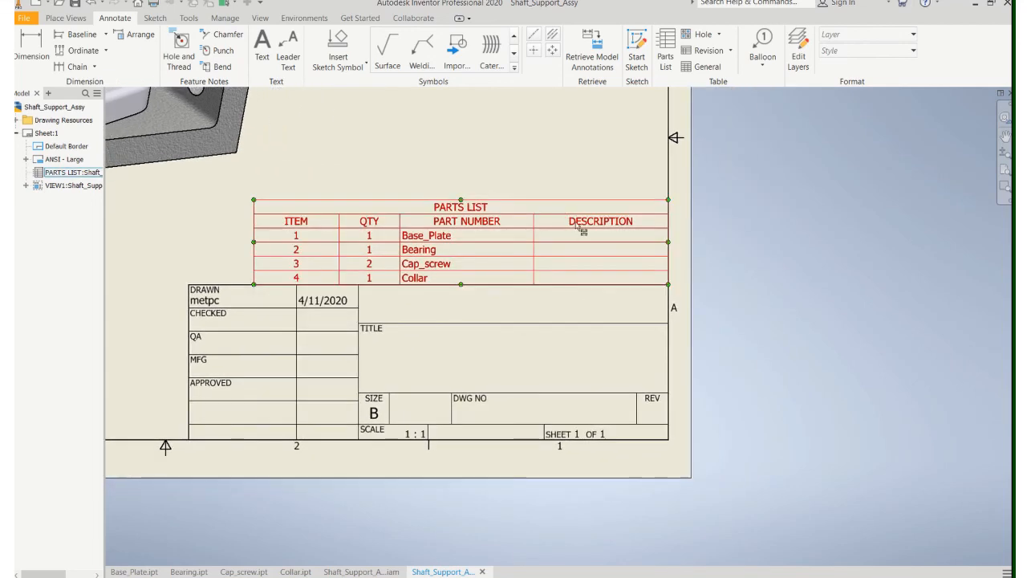
pyautogui.doubleClick(577, 225)
pyautogui.click(359, 151)
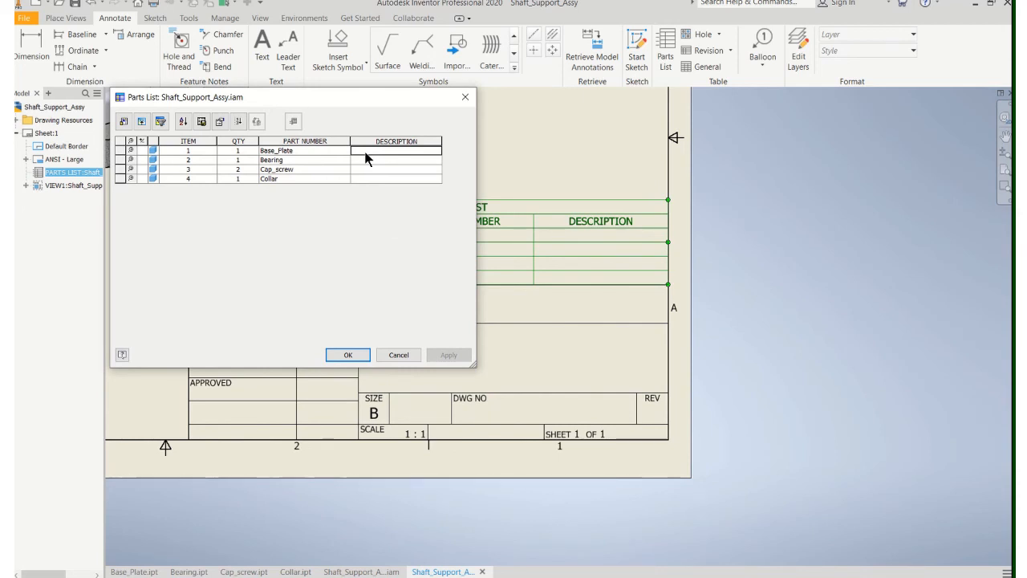
pyautogui.write('b')
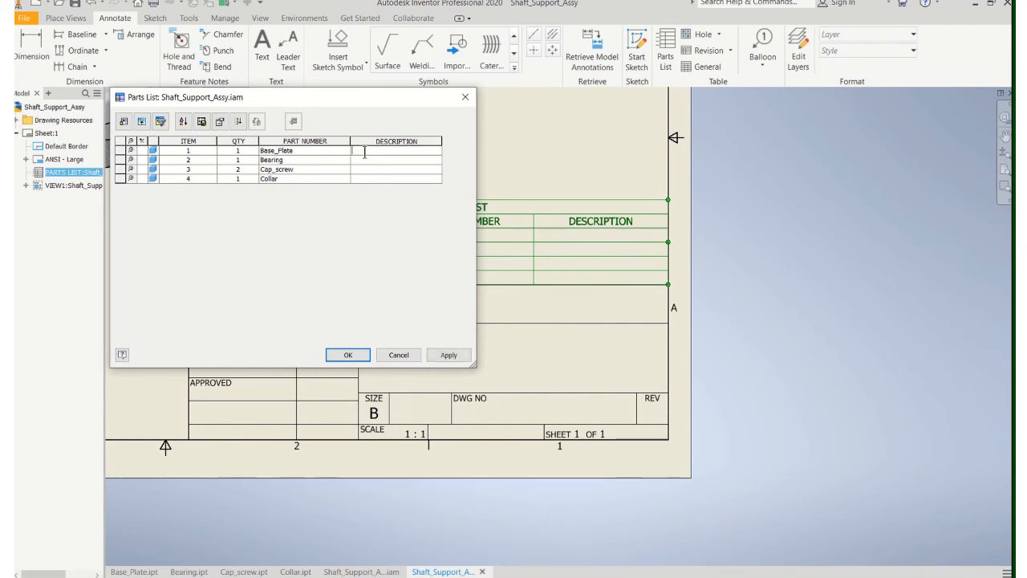
pyautogui.write('BASE PLATE')
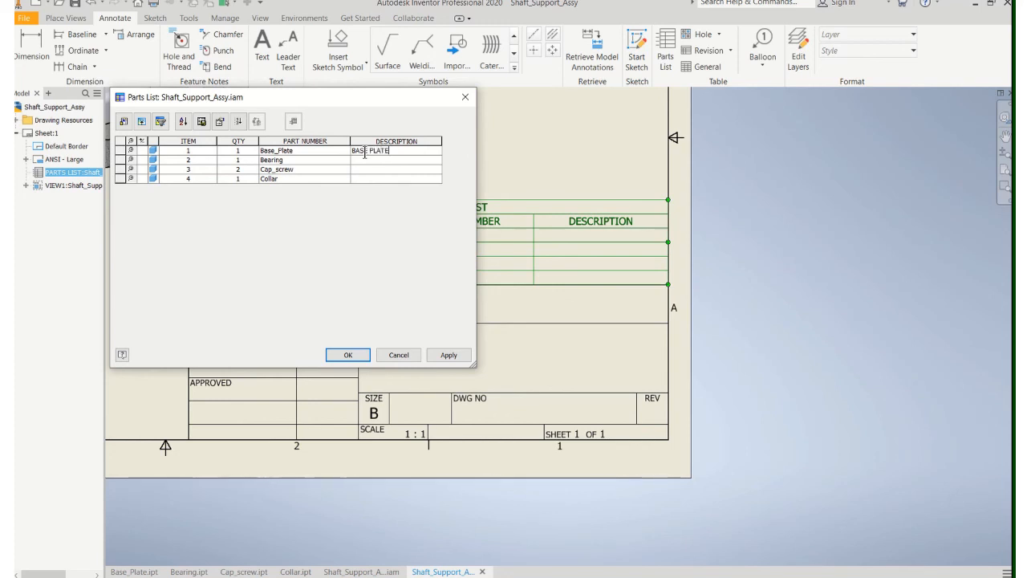
# Enter the descriptions BEARING, CAP SCREW and COLLAR for the remaining parts list items and accept the edits
pyautogui.click(367, 159)
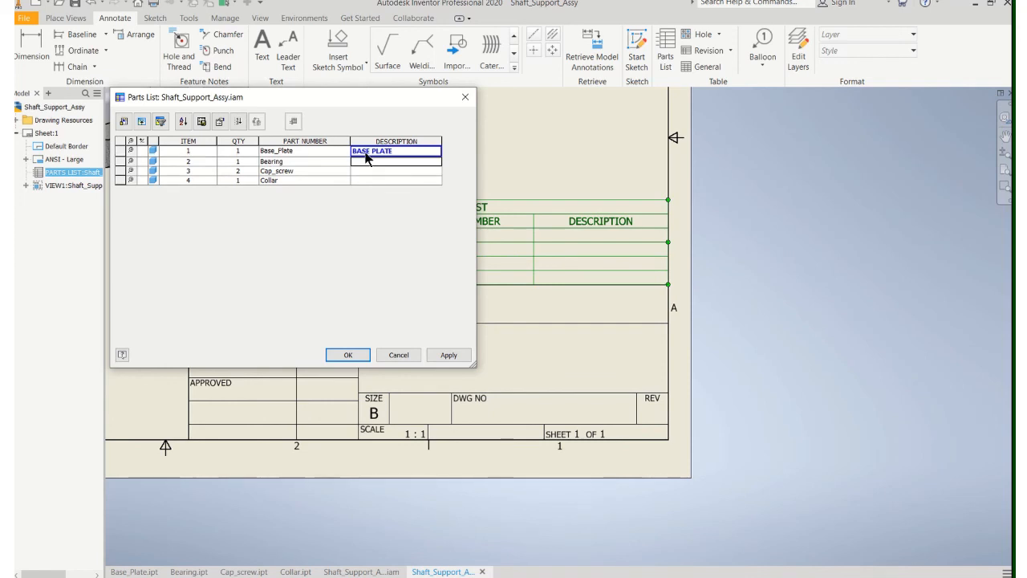
pyautogui.write('BEARING')
pyautogui.press('Return')
pyautogui.write('CA')
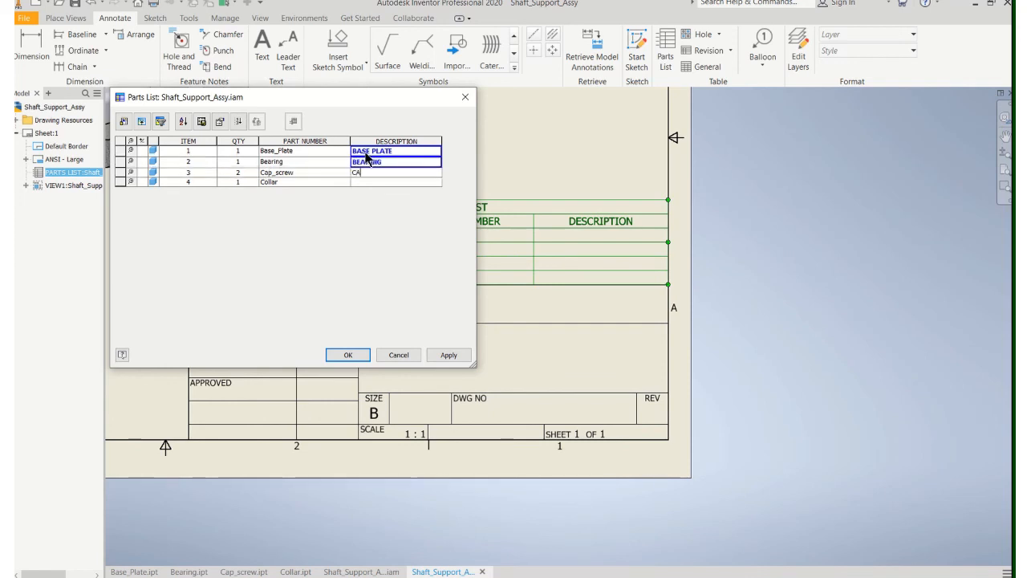
pyautogui.write('P SCREW')
pyautogui.press('Return')
pyautogui.write('C')
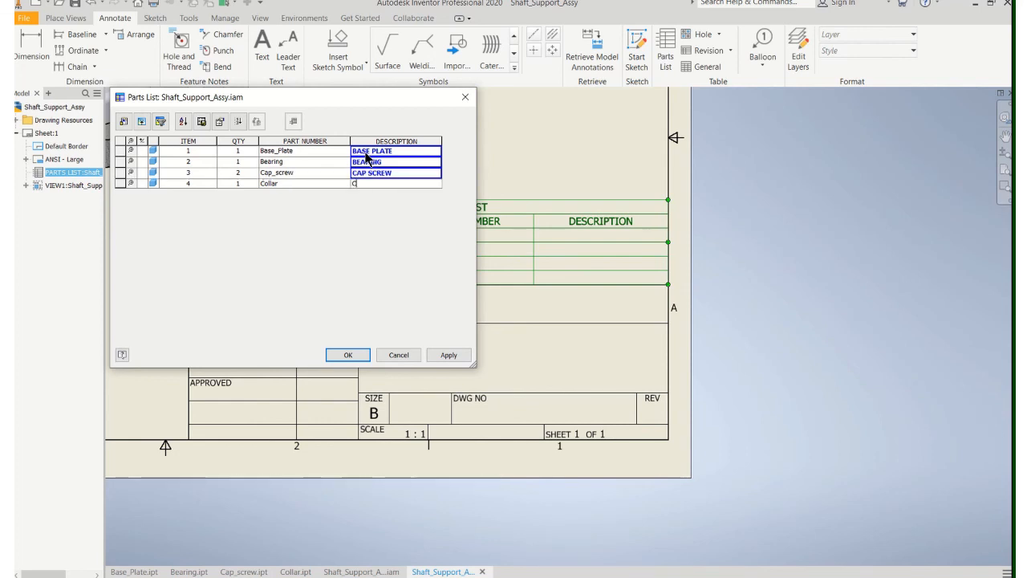
pyautogui.write('AOLL')
pyautogui.write('LLAR')
pyautogui.click(347, 355)
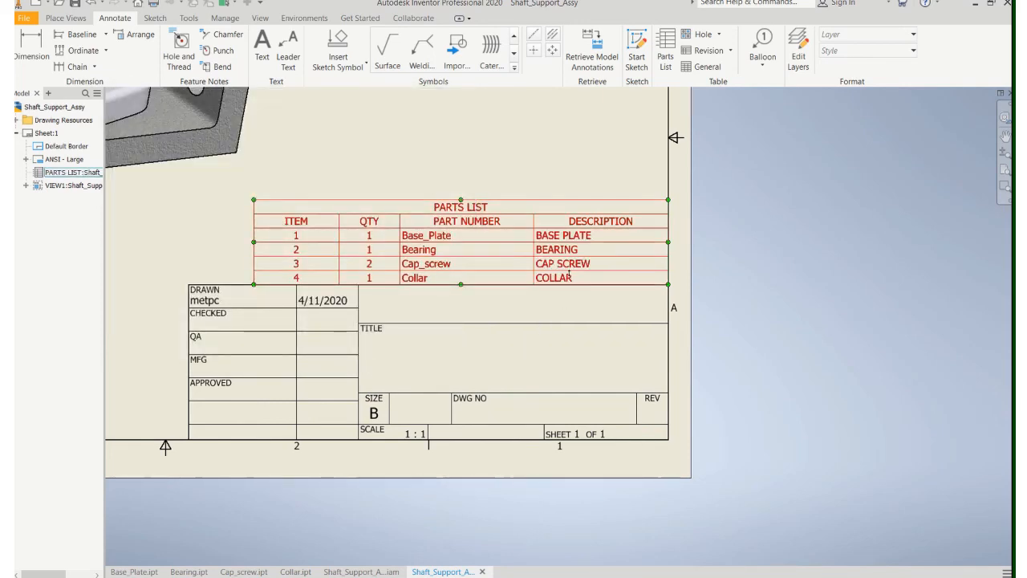
# Add the text SHAFT SUPPORT ASSEMBLY in the title block's TITLE field
pyautogui.moveTo(481, 301); pyautogui.dragTo(591, 300, button='middle')
pyautogui.scroll(-3, 588, 278)
pyautogui.scroll(5, 588, 278)
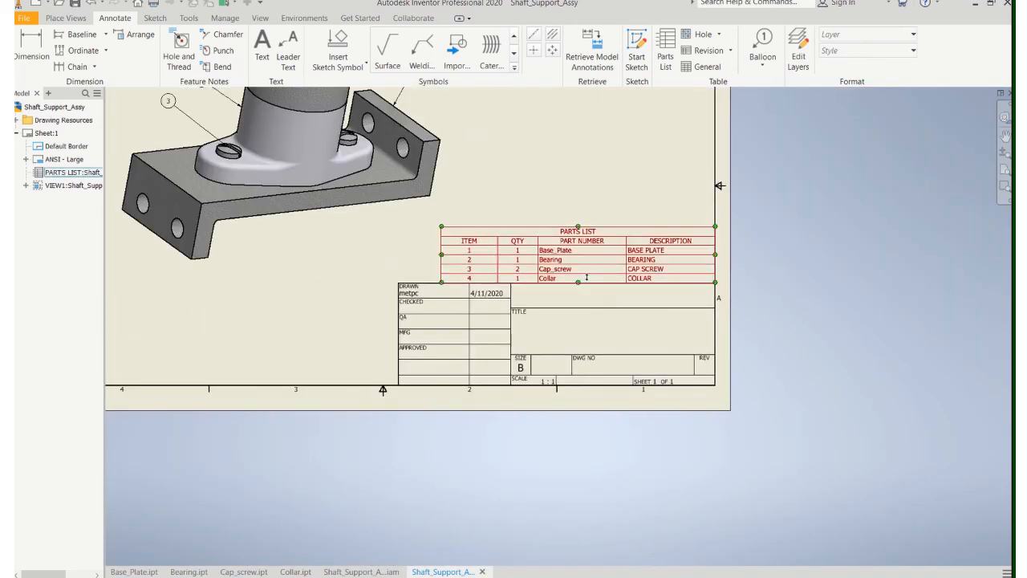
pyautogui.scroll(3, 517, 229)
pyautogui.moveTo(515, 231); pyautogui.dragTo(477, 273, button='middle')
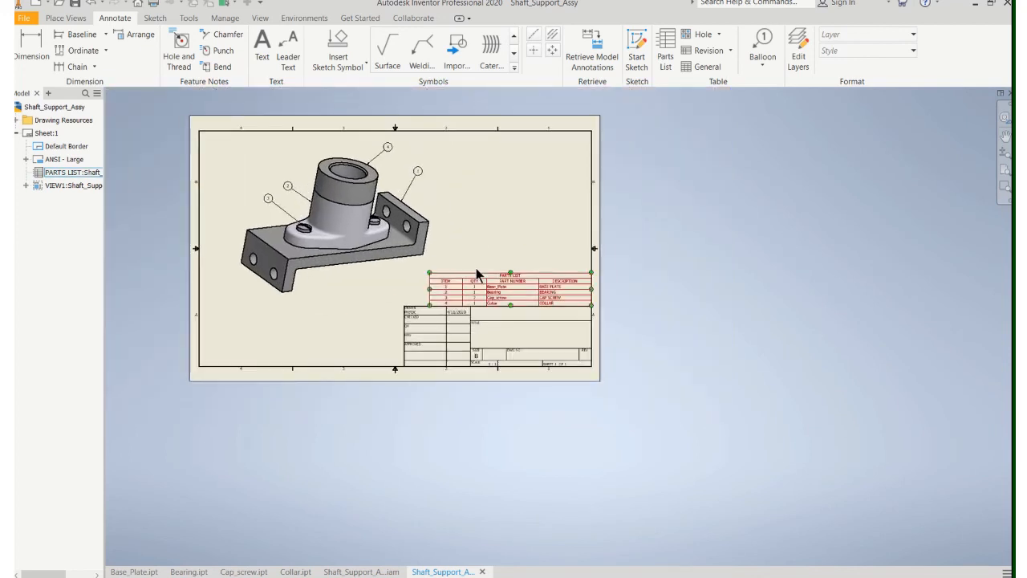
pyautogui.click(265, 48)
pyautogui.scroll(-3, 477, 313)
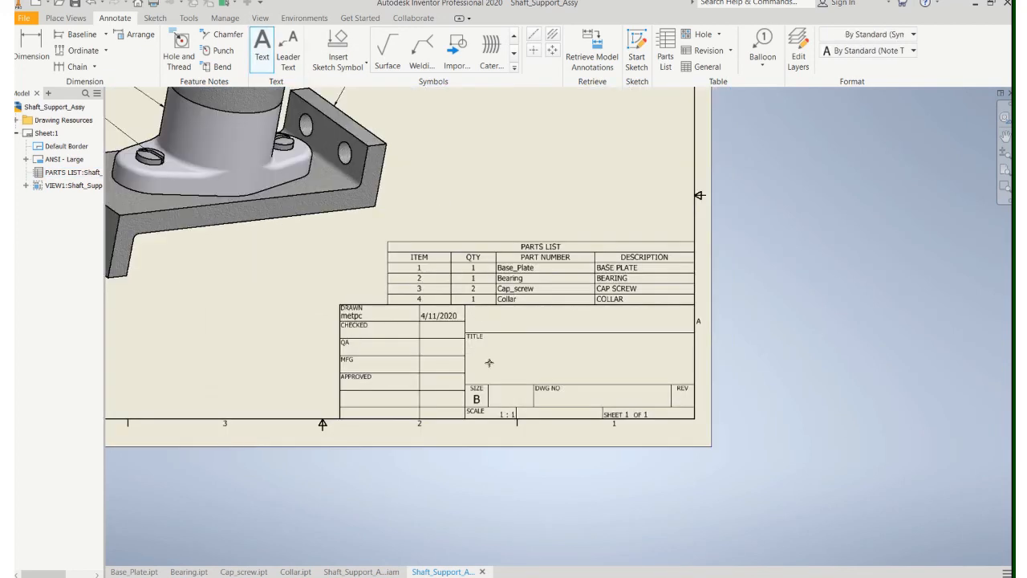
pyautogui.moveTo(477, 342); pyautogui.dragTo(669, 378)
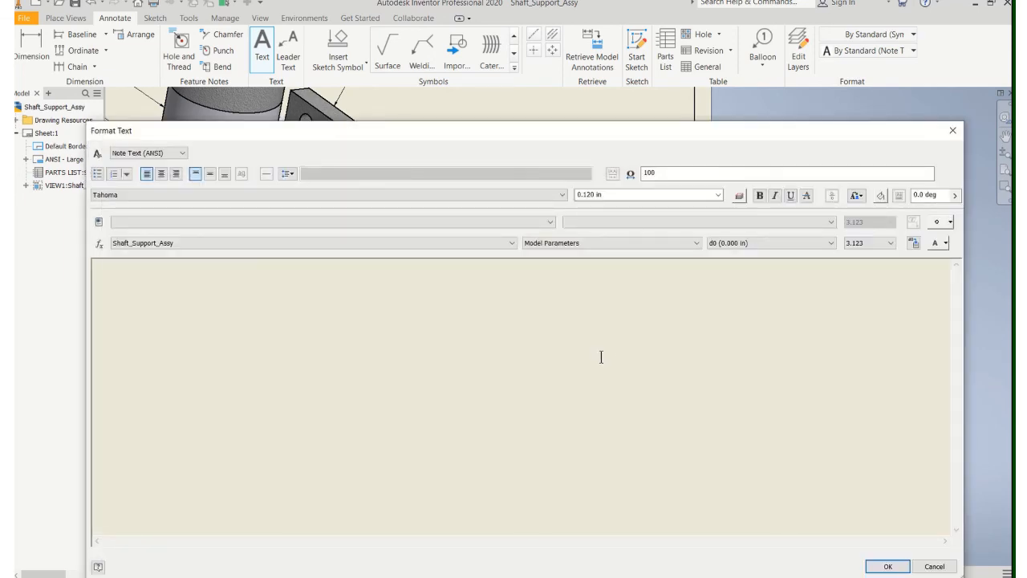
pyautogui.write('SHAFT SUPPORT ASSEMBLY')
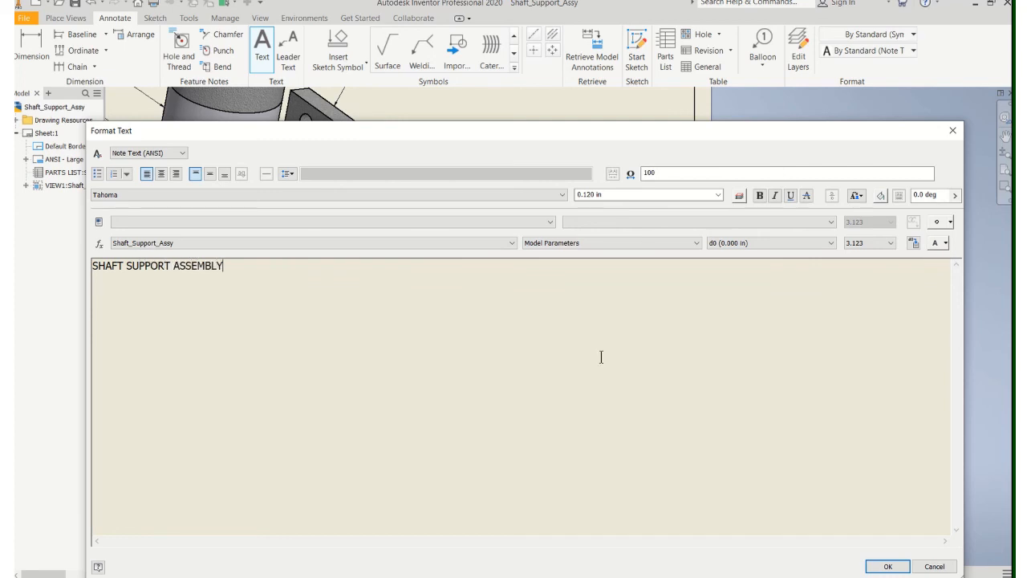
pyautogui.click(887, 566)
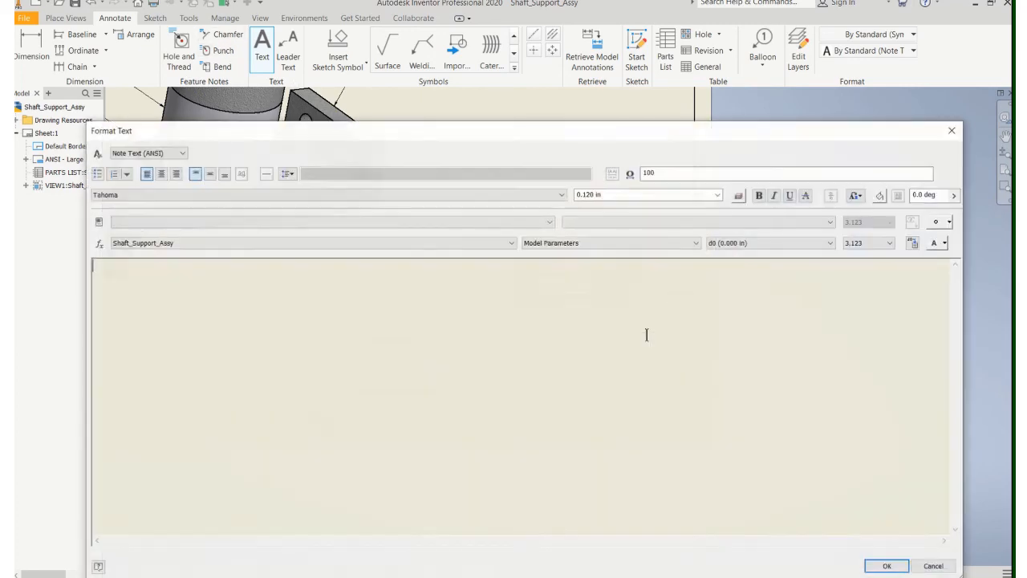
# Add two lines of text with the drafter's full name and MET 131-001 in the title block's empty box above TITLE
pyautogui.doubleClick(509, 321)
pyautogui.write('MIKE DEVORE')
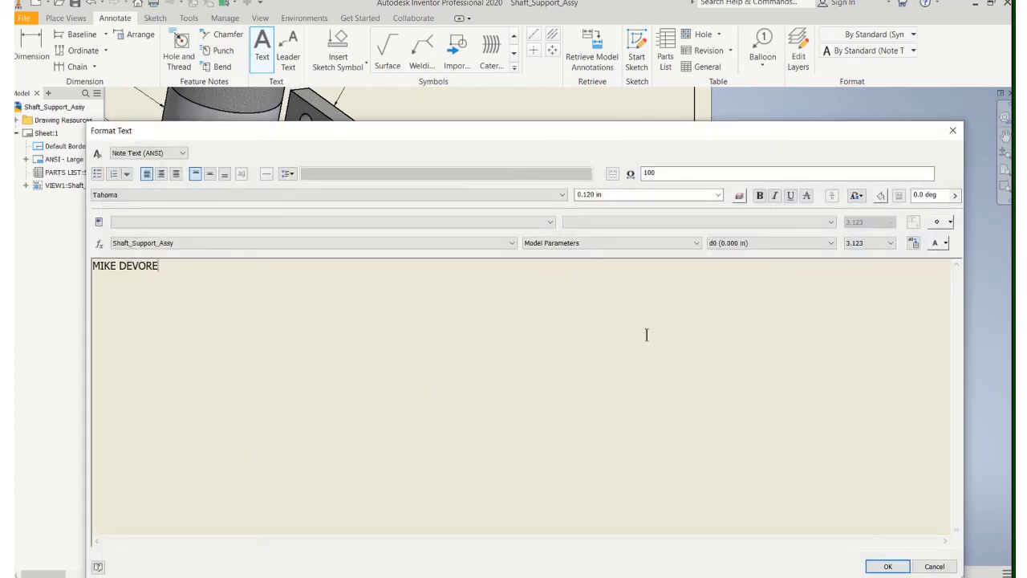
pyautogui.press('Return')
pyautogui.write('MET 131-001')
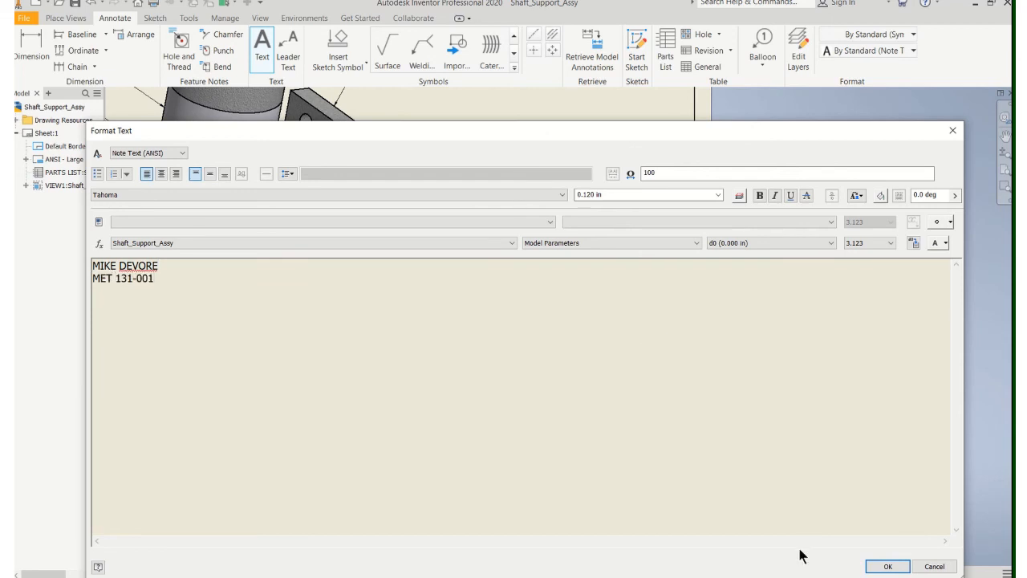
pyautogui.click(890, 567)
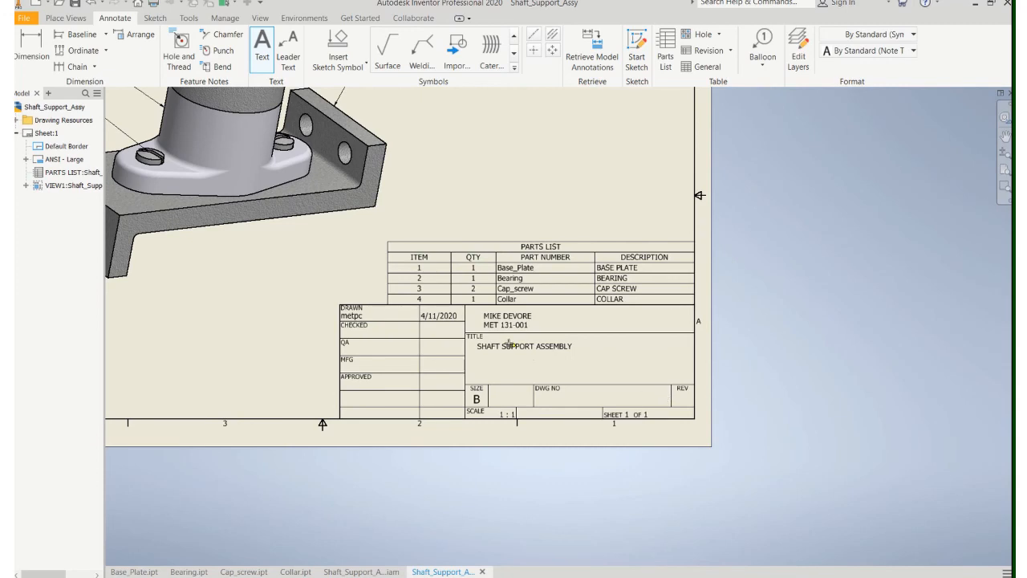
pyautogui.scroll(-3, 438, 302)
pyautogui.scroll(3, 503, 300)
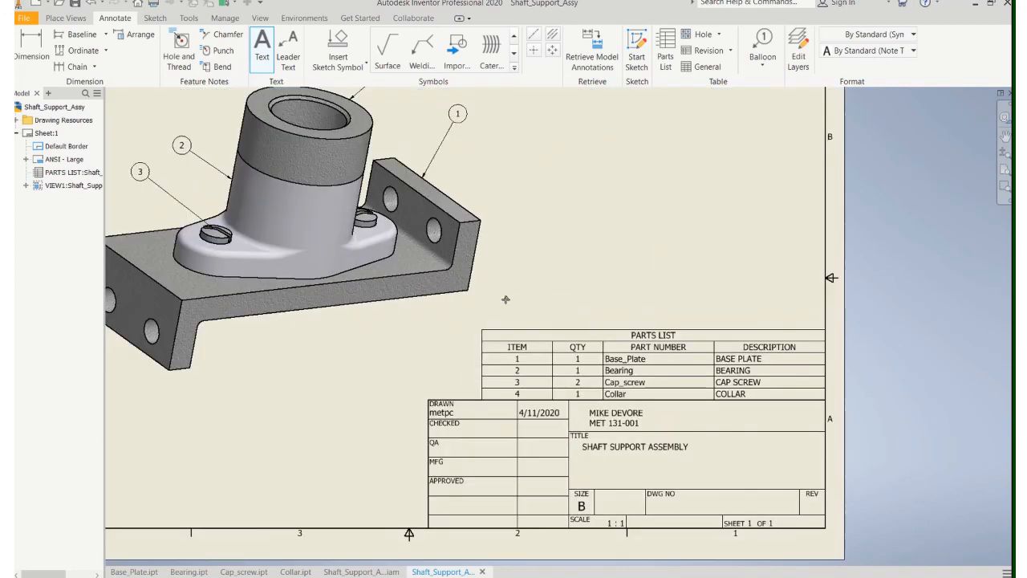